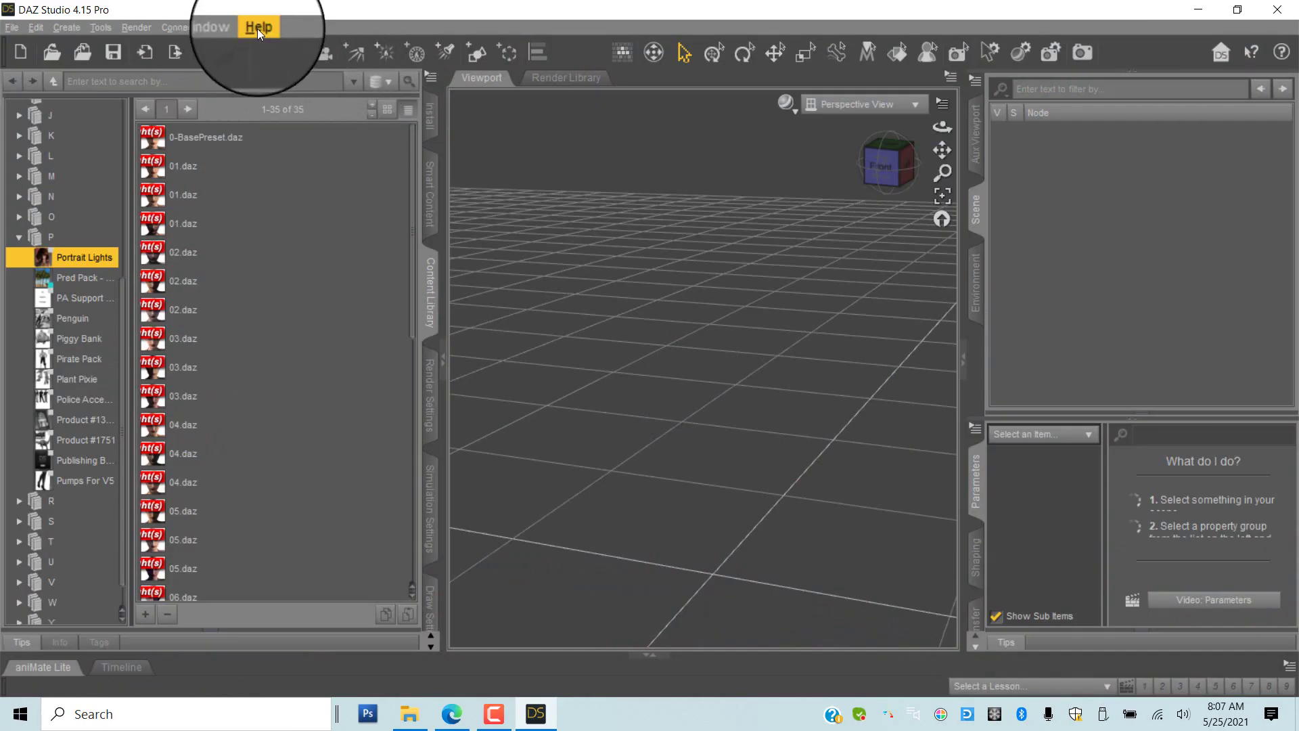
# Check the 3D Connexion plugin's file path in the installed plugins list, noting C:/Program Files/DAZ 3D.
pyautogui.click(258, 28)
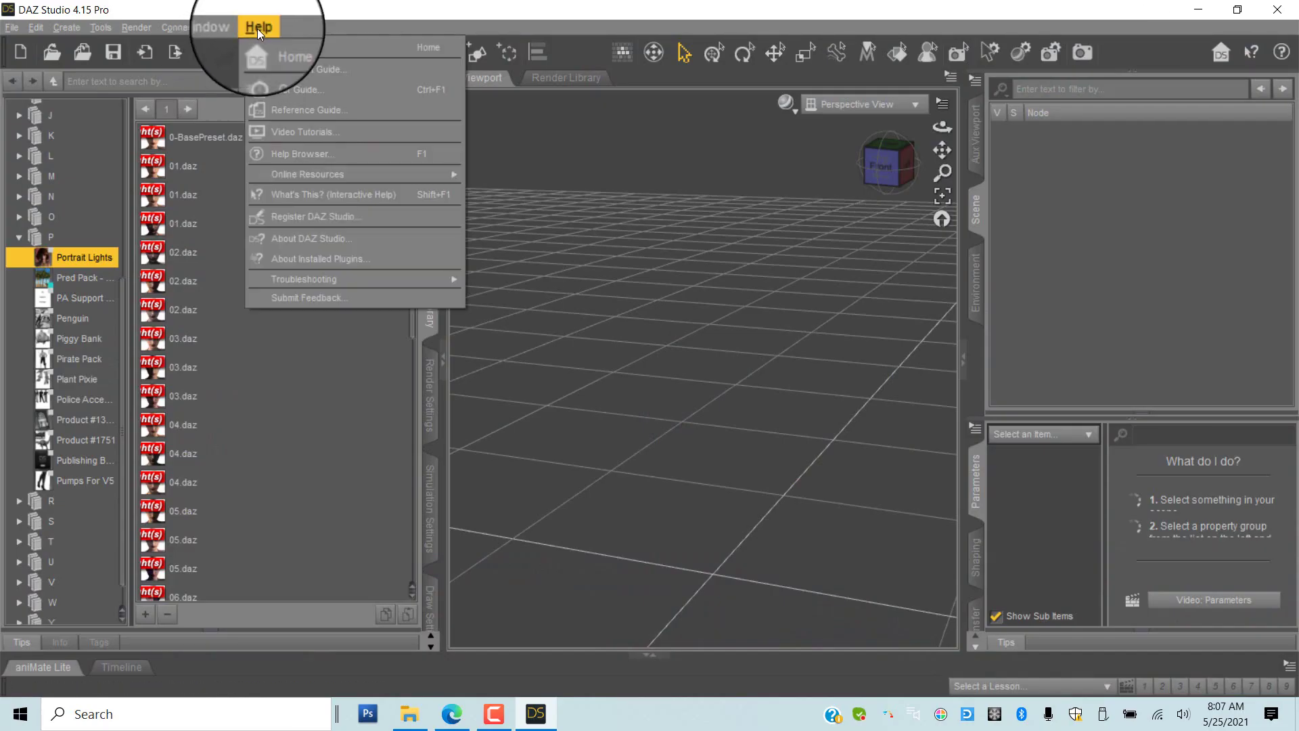
pyautogui.click(283, 261)
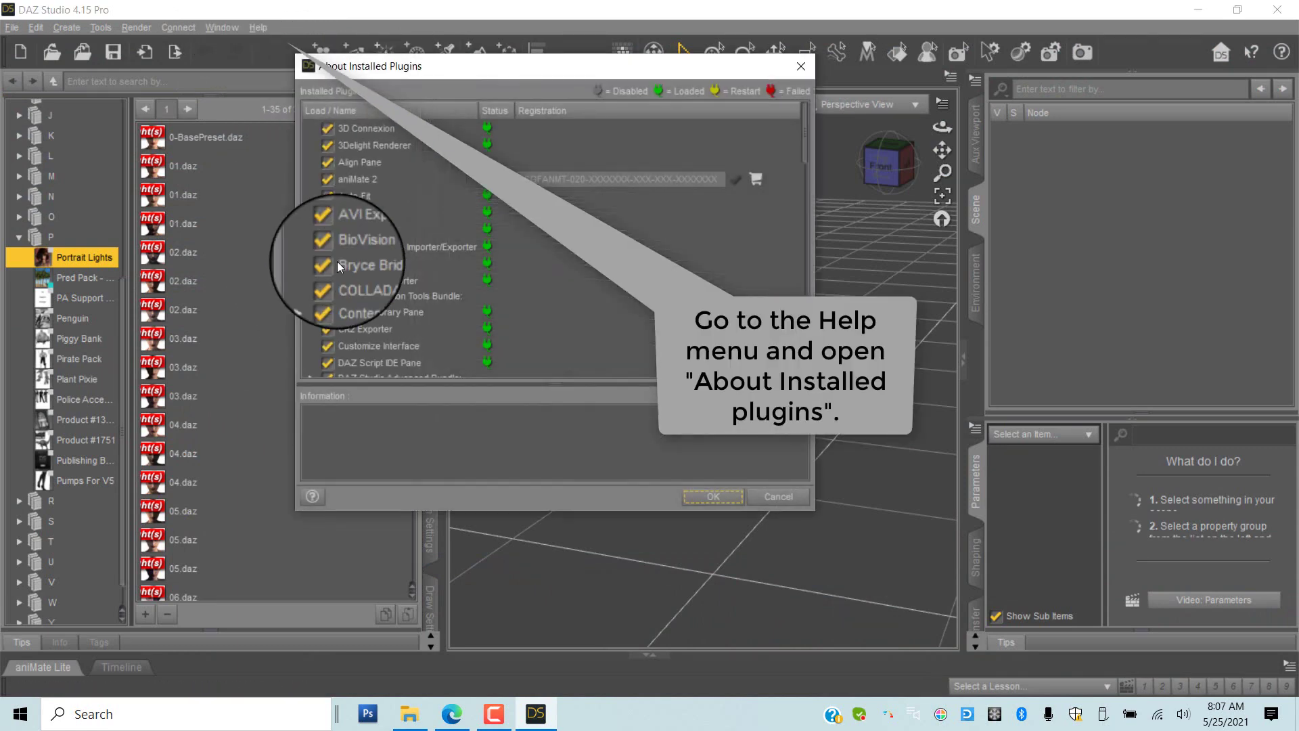
pyautogui.click(366, 128)
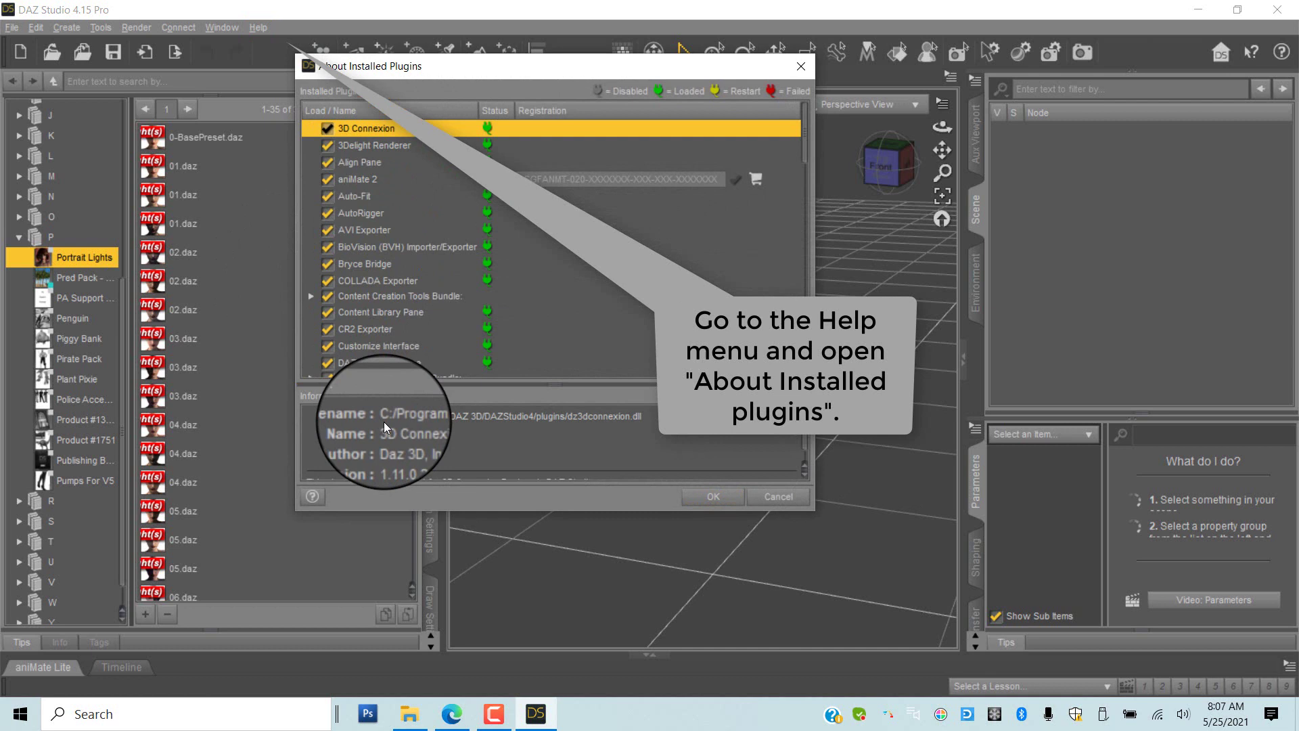
pyautogui.moveTo(383, 416); pyautogui.dragTo(644, 420)
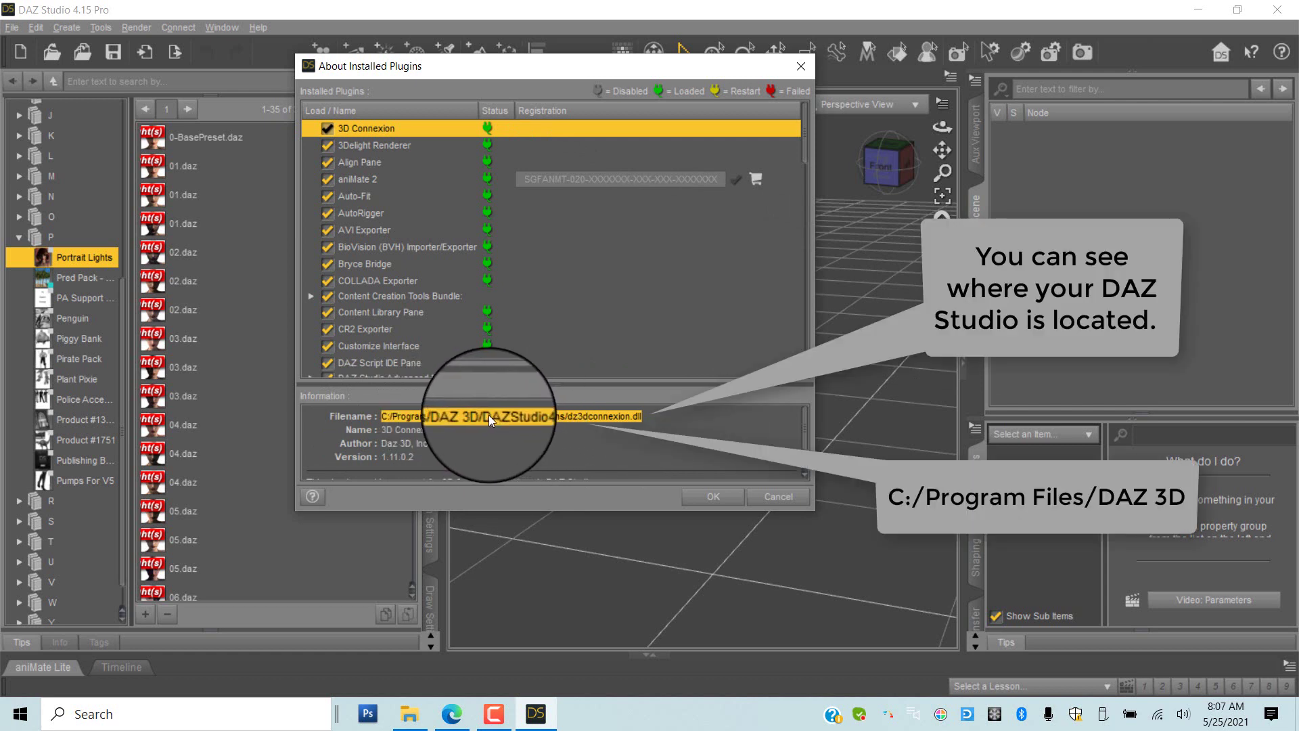
pyautogui.click(489, 415)
pyautogui.moveTo(479, 415); pyautogui.dragTo(382, 418)
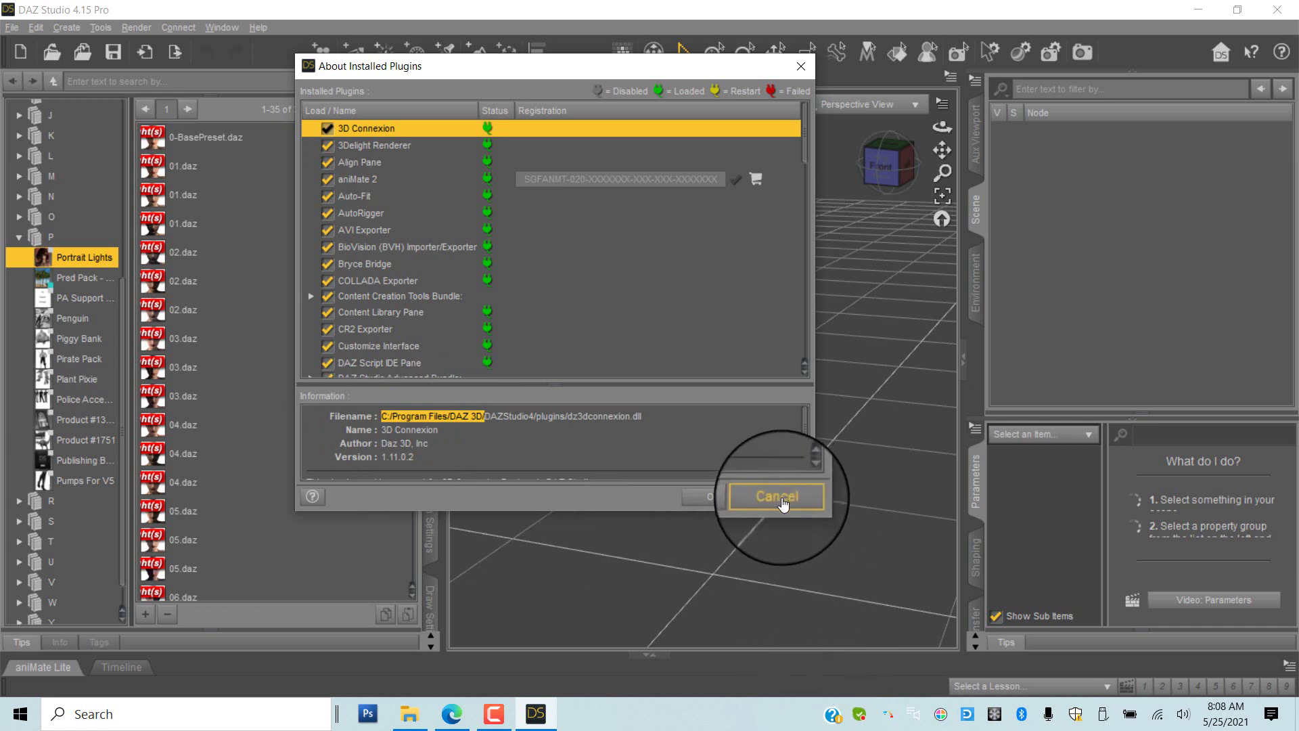
pyautogui.click(780, 501)
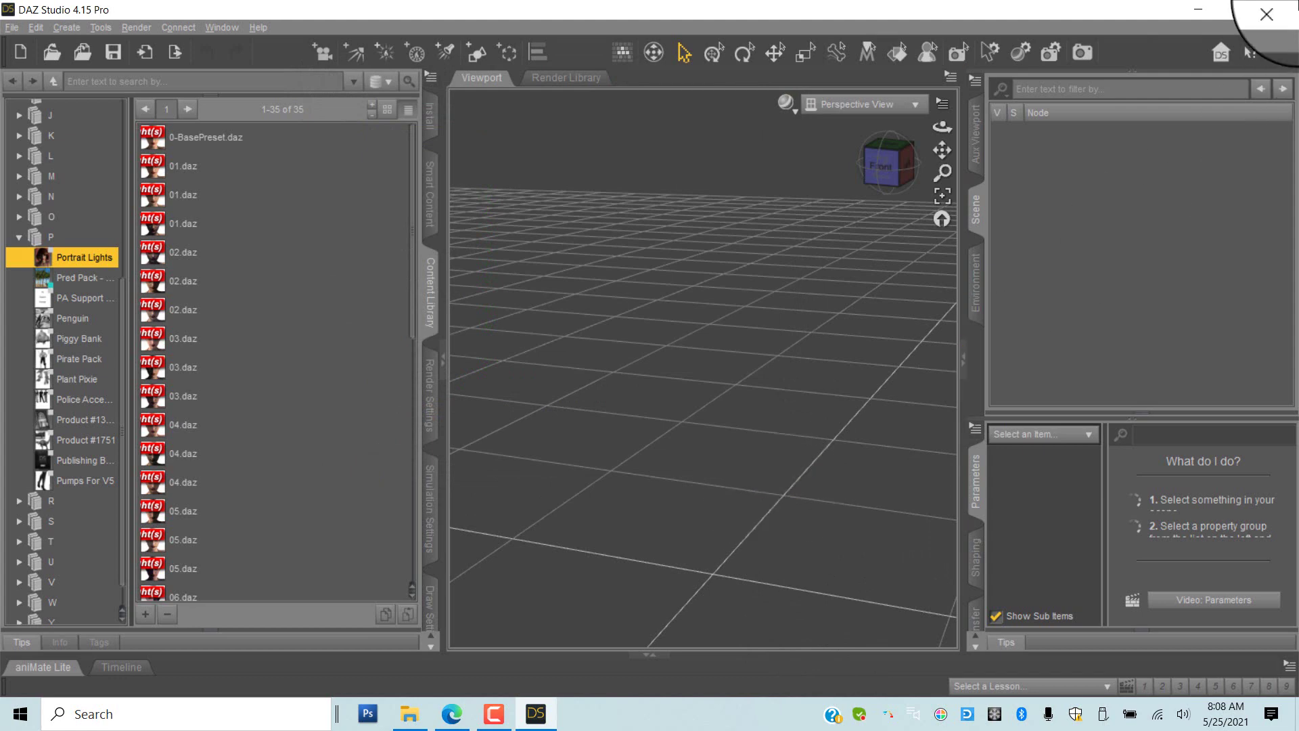
# Close DAZ Studio, browse C:\Program Files\DAZ 3D\DAZStudio4, then go back to the DAZ 3D folder.
pyautogui.click(1295, 6)
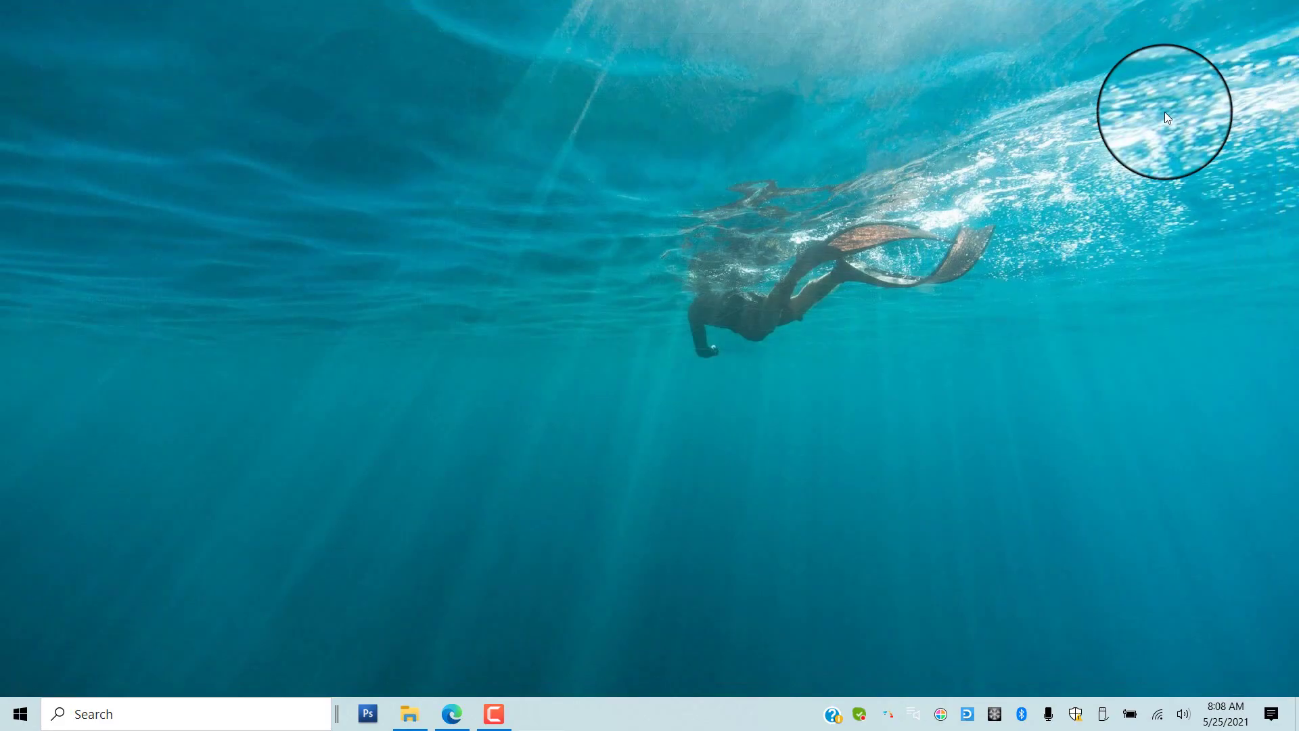
pyautogui.moveTo(414, 717)
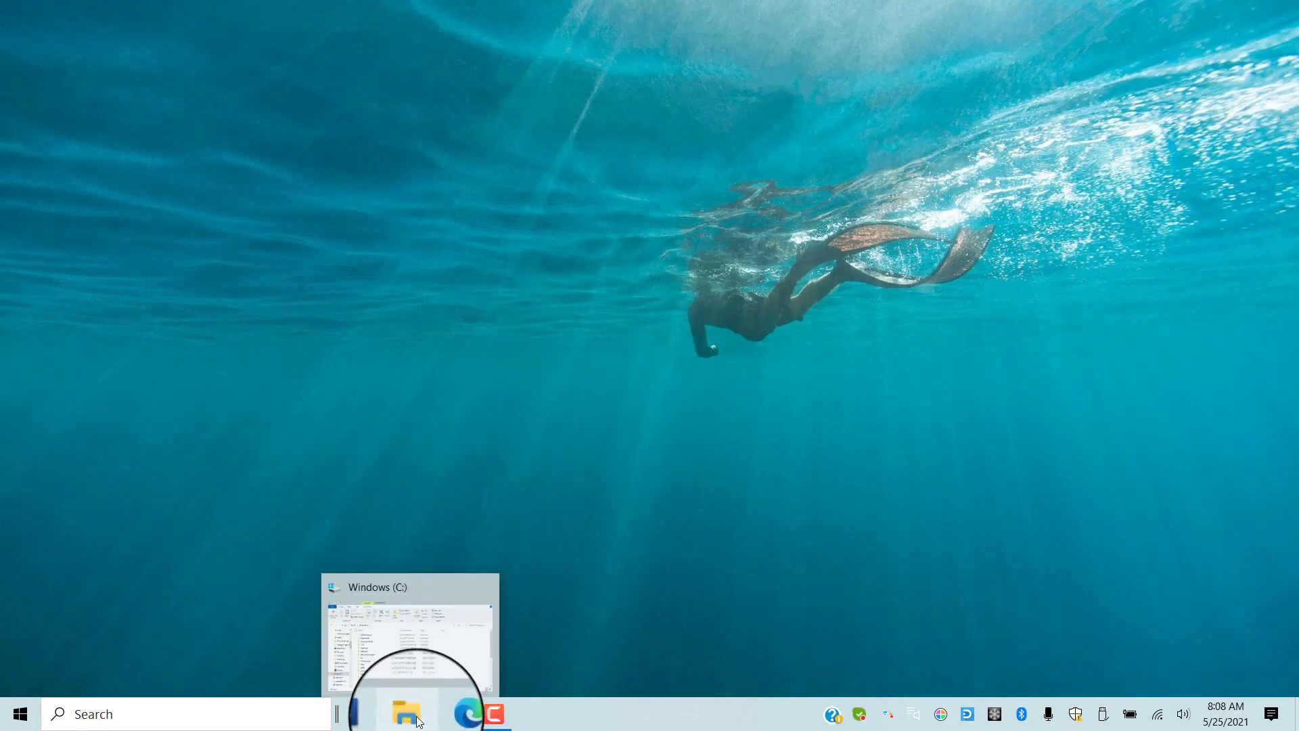
pyautogui.click(424, 677)
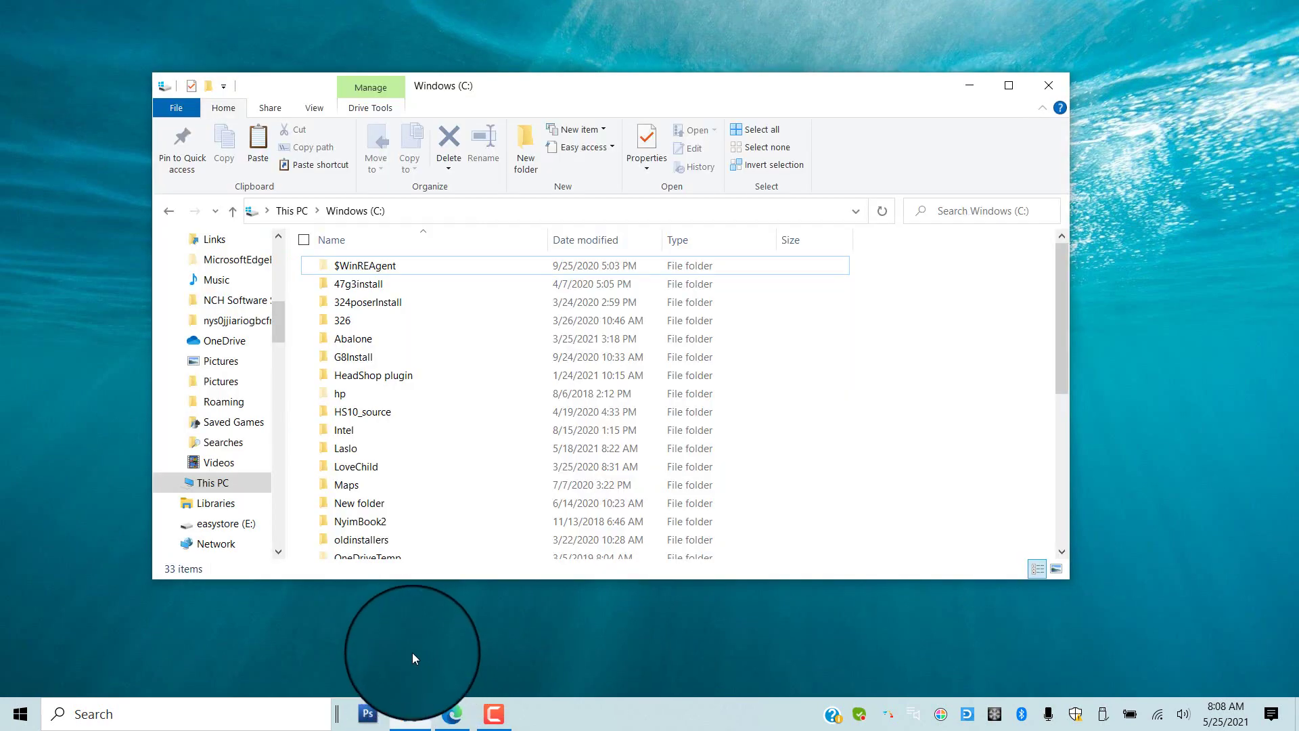
pyautogui.scroll(-2, 457, 441)
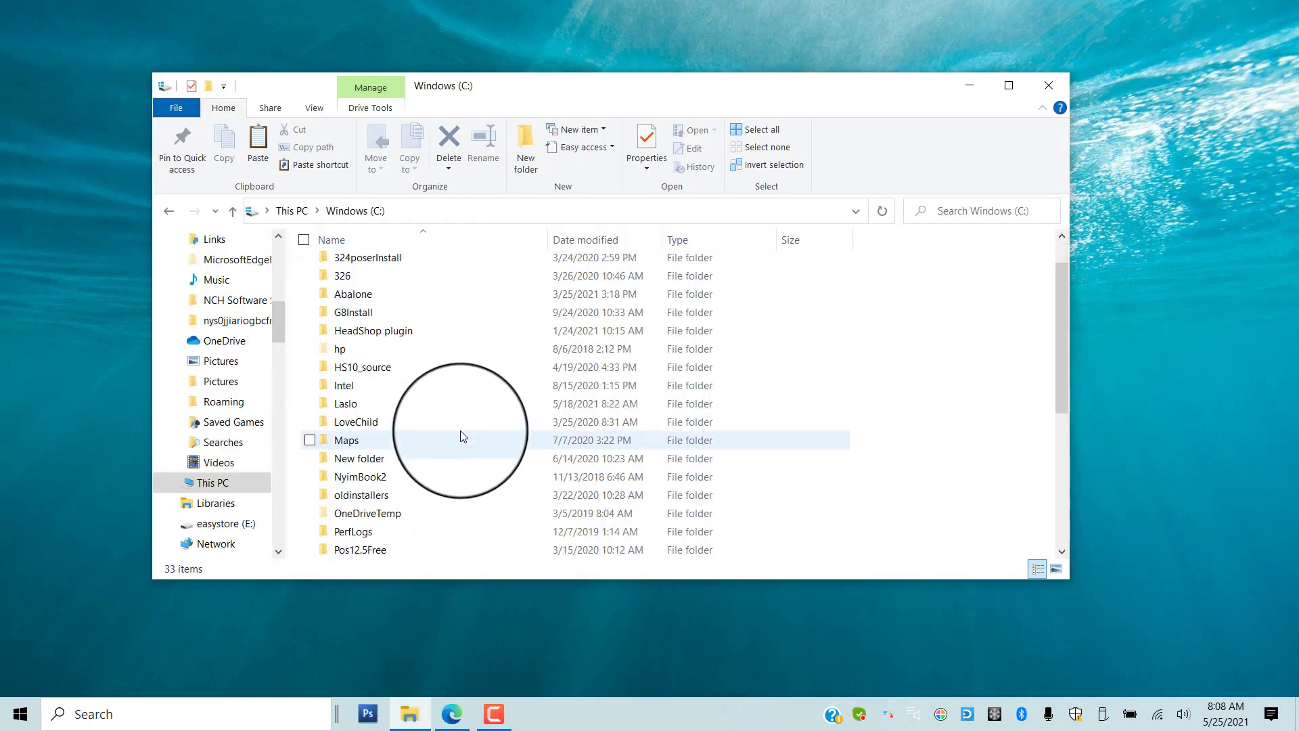
pyautogui.scroll(-1, 399, 484)
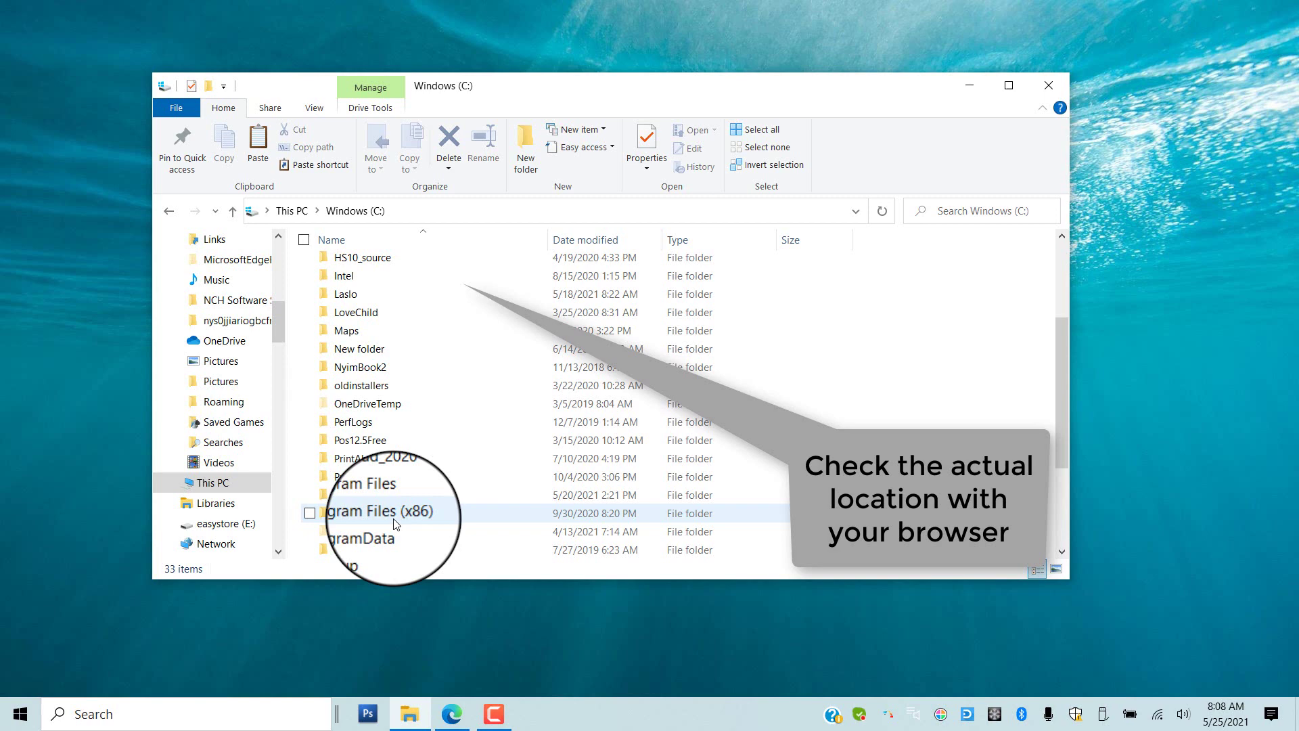
pyautogui.doubleClick(383, 495)
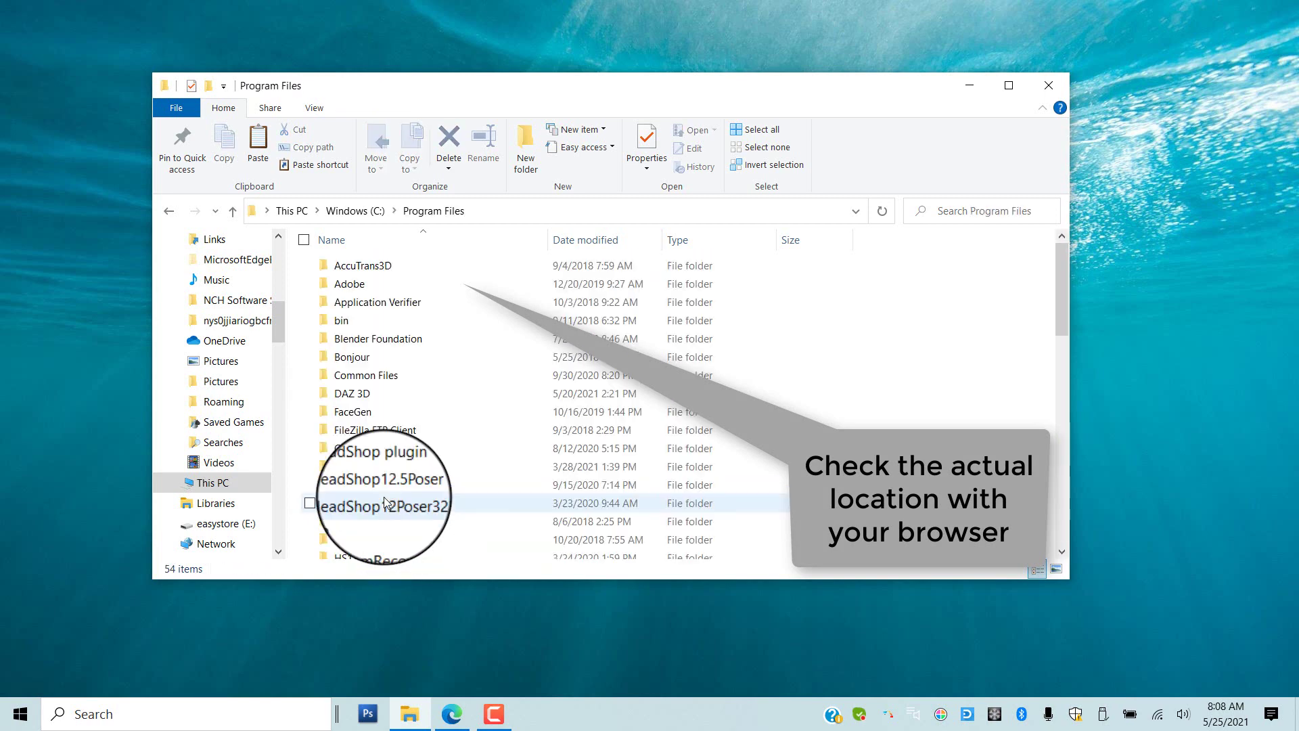
pyautogui.doubleClick(351, 396)
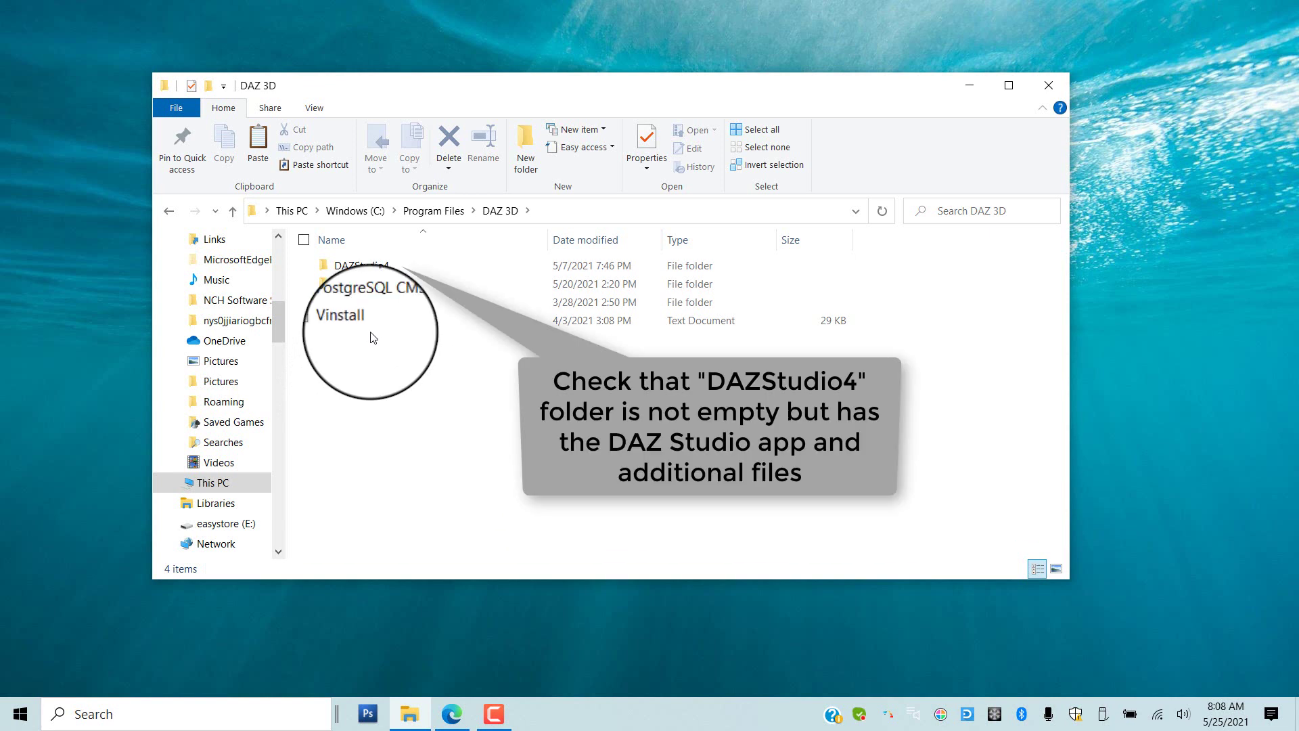
pyautogui.doubleClick(369, 267)
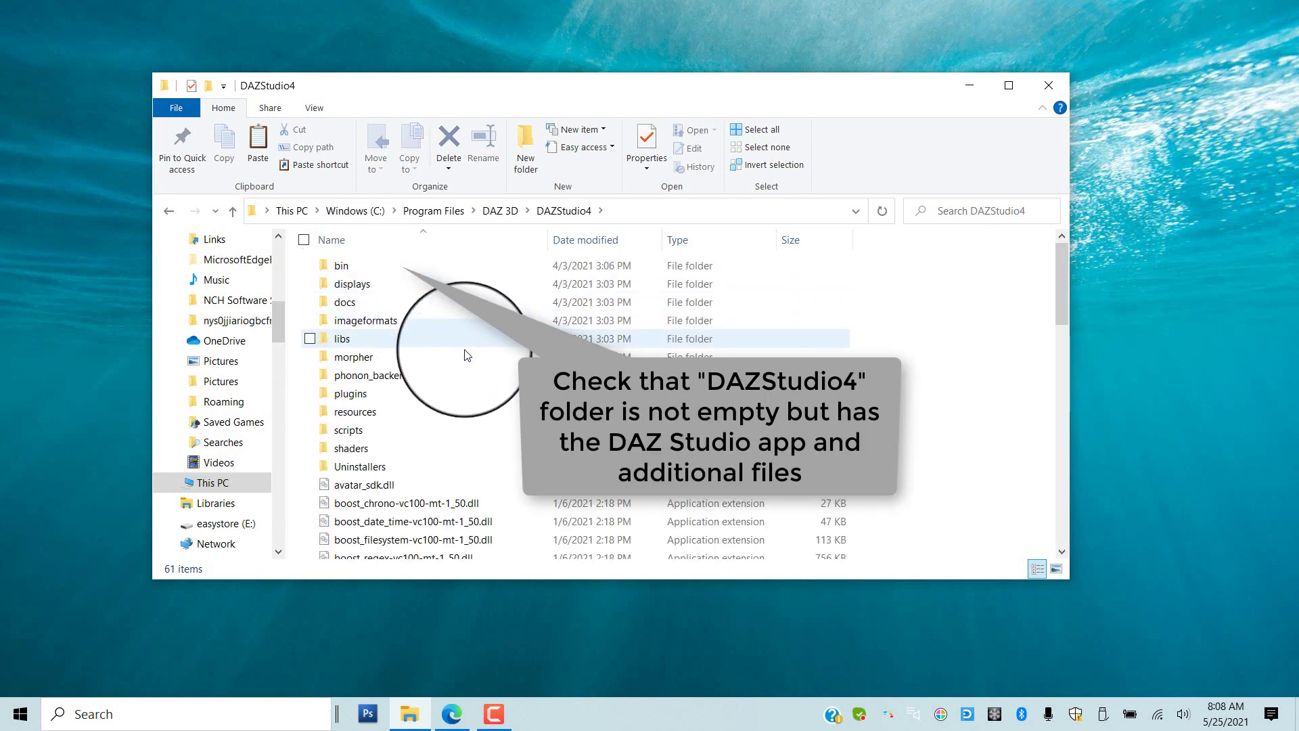
pyautogui.scroll(-2, 477, 364)
pyautogui.scroll(-2, 477, 364)
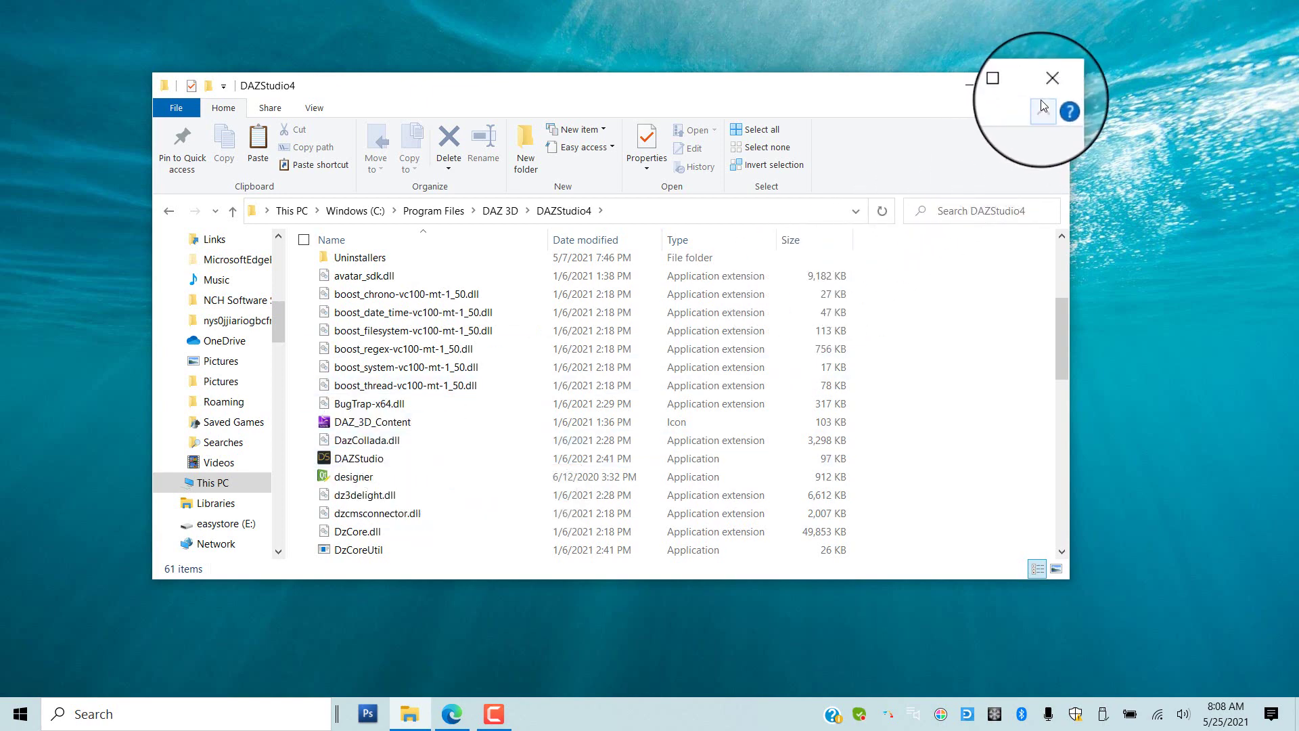
pyautogui.click(501, 211)
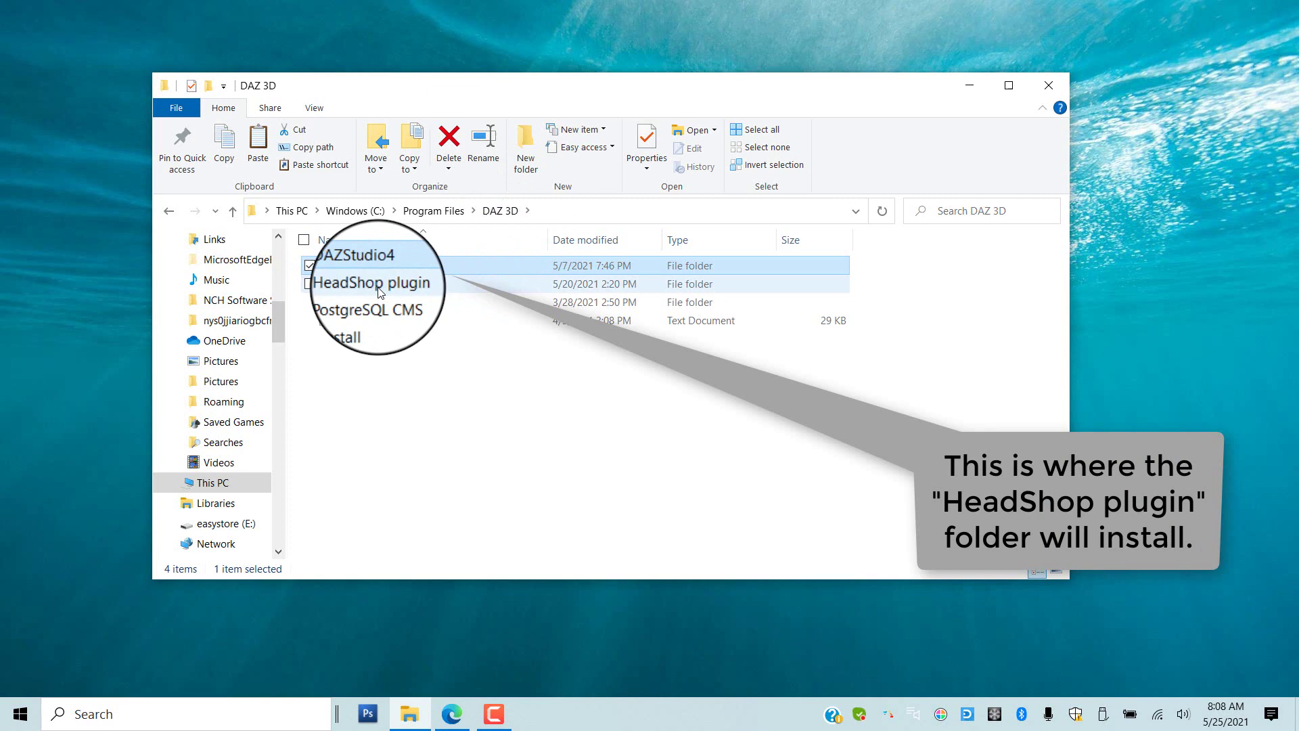
# Close File Explorer and the Welcome screen, then show 3D Connexion's details under About Installed Plugins.
pyautogui.click(1041, 85)
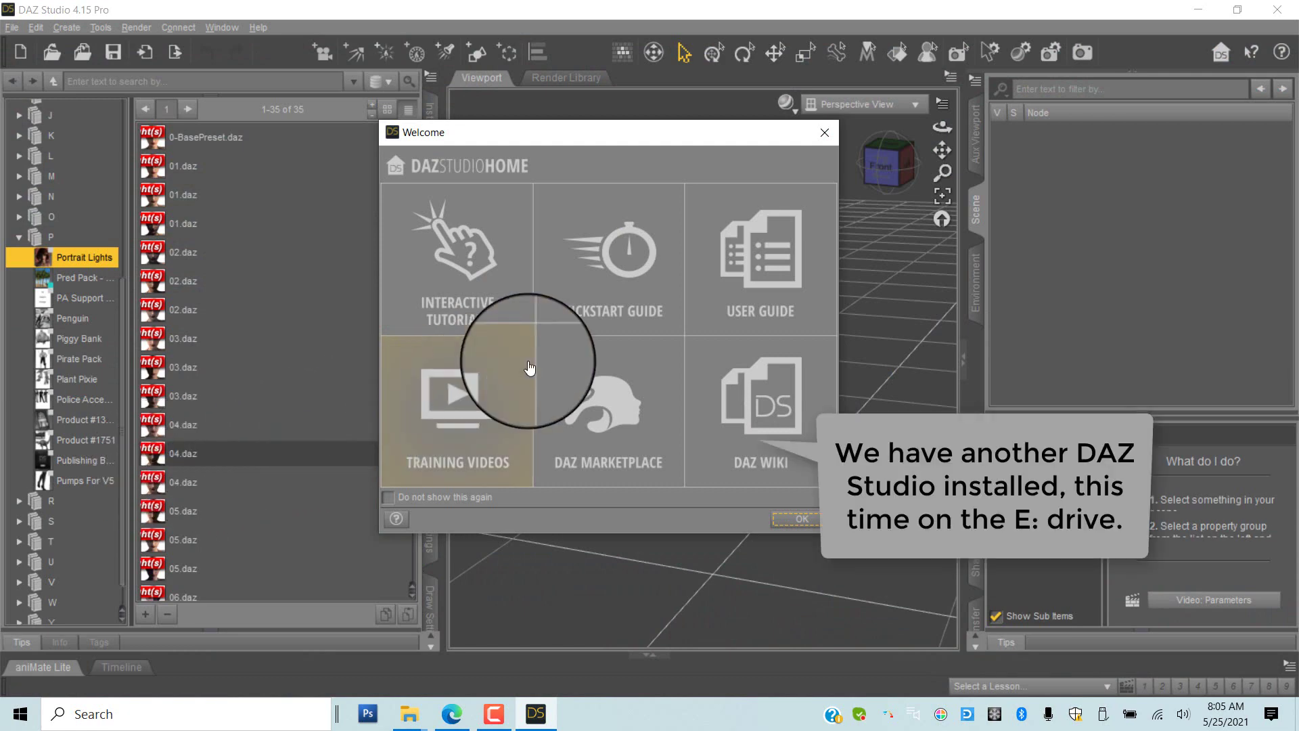
pyautogui.click(823, 137)
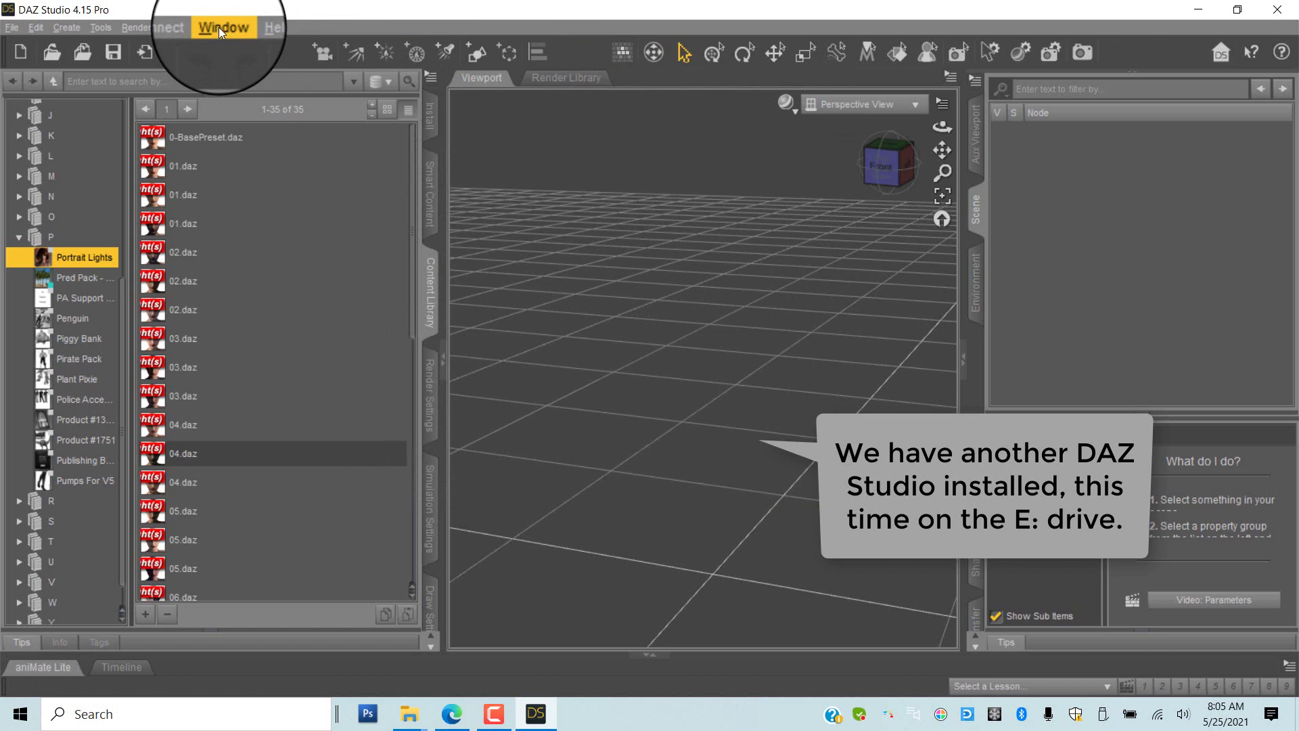
pyautogui.click(253, 27)
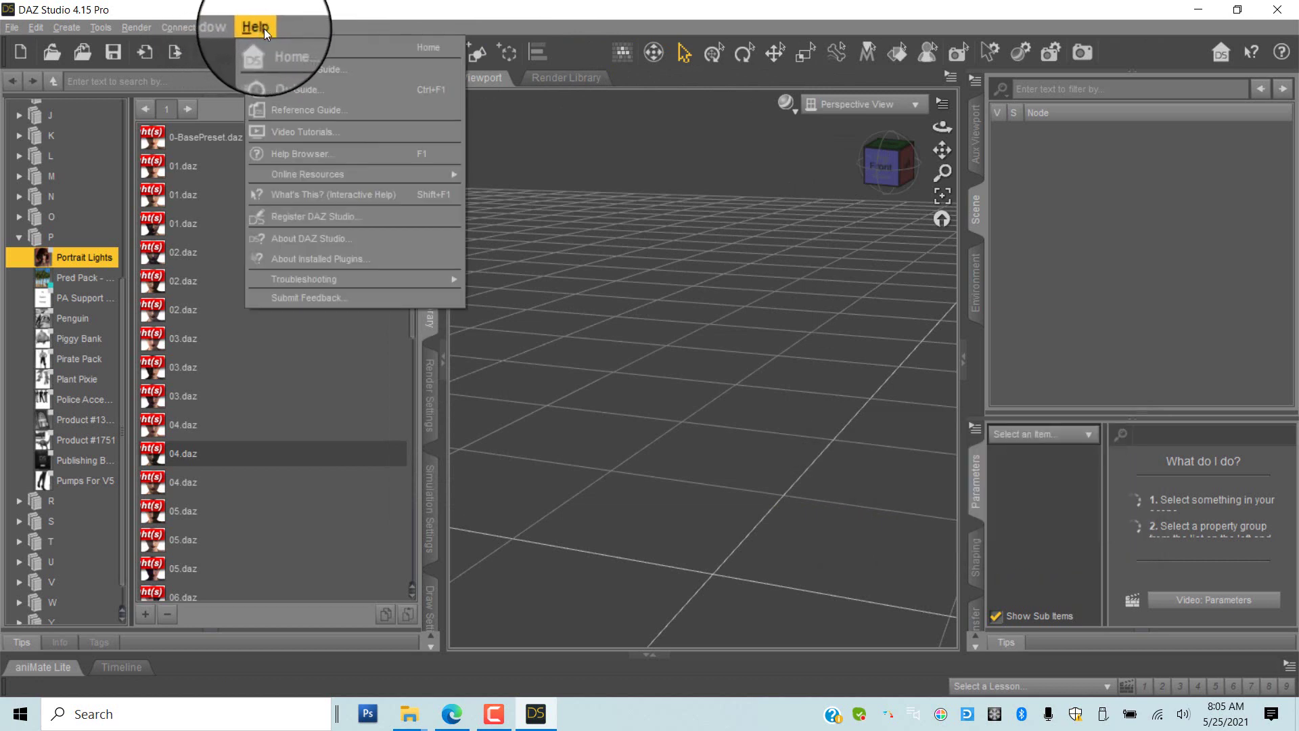
pyautogui.click(296, 264)
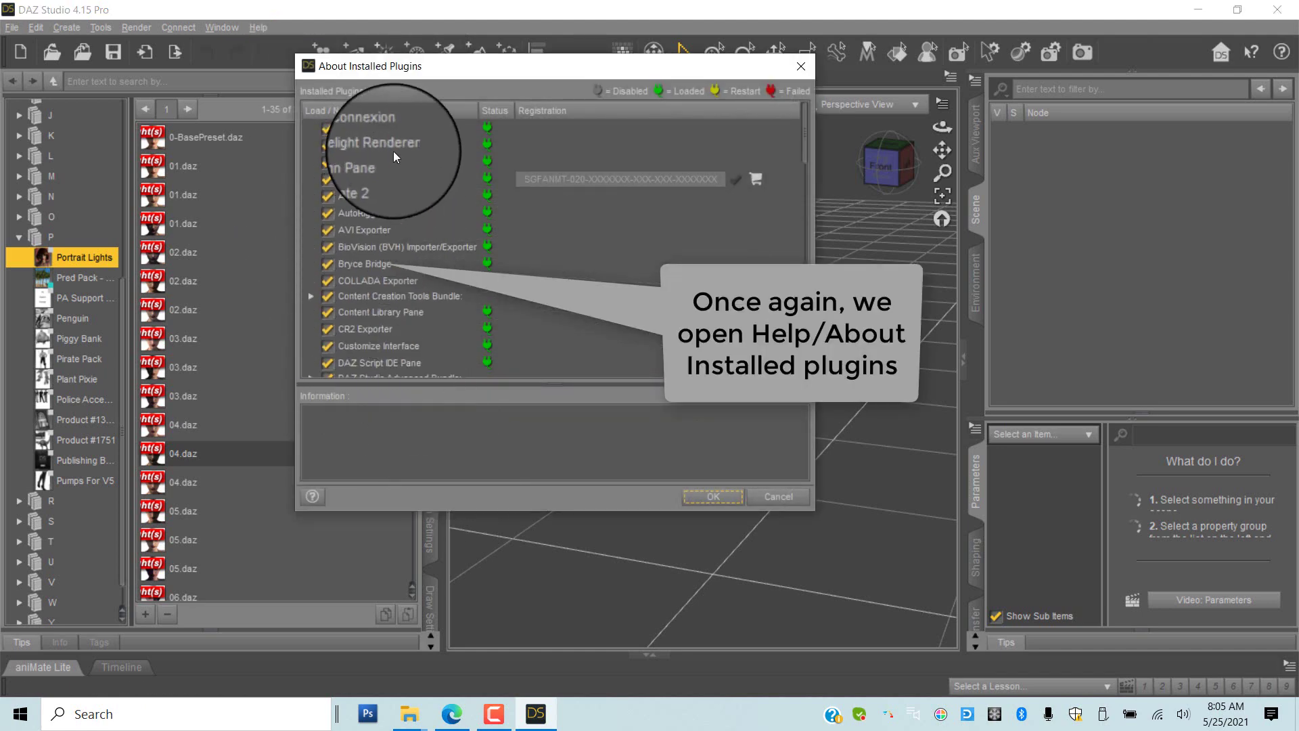
pyautogui.click(393, 128)
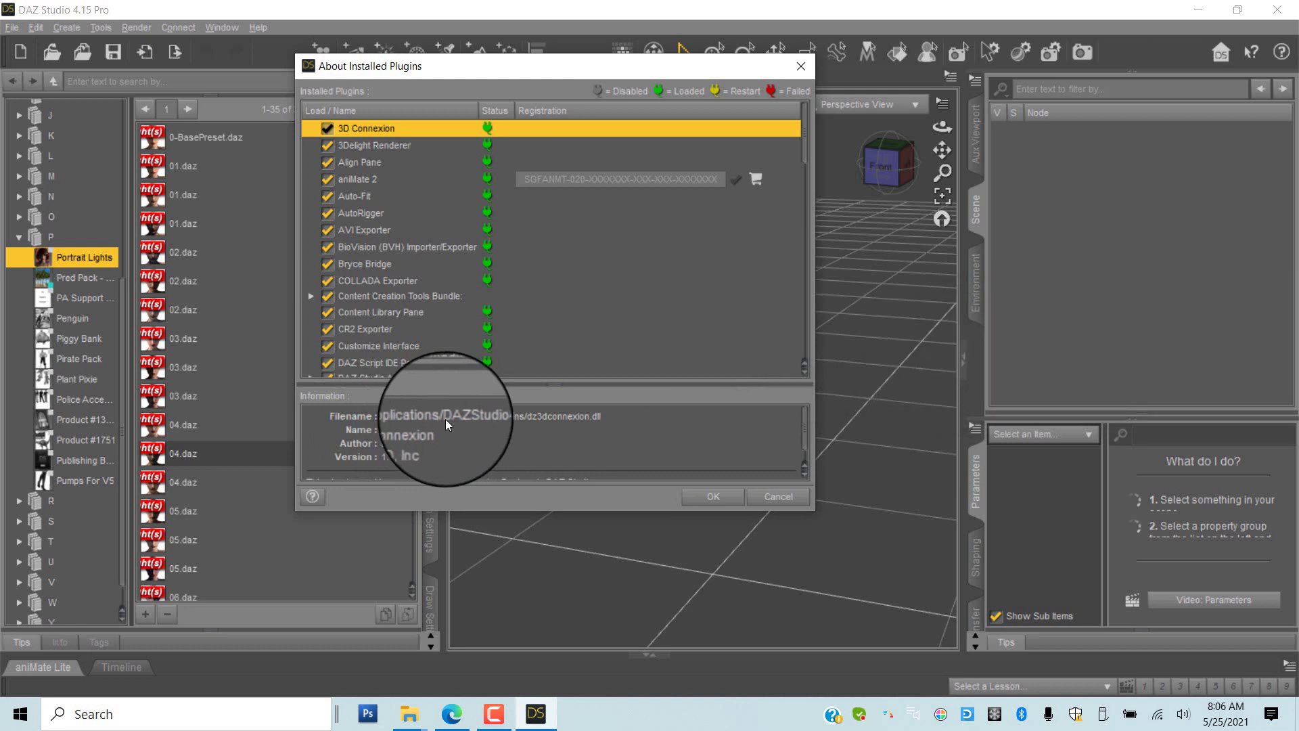
# Highlight the E:/Applications part of the 3D Connexion plugin's file path.
pyautogui.moveTo(445, 420); pyautogui.dragTo(428, 422)
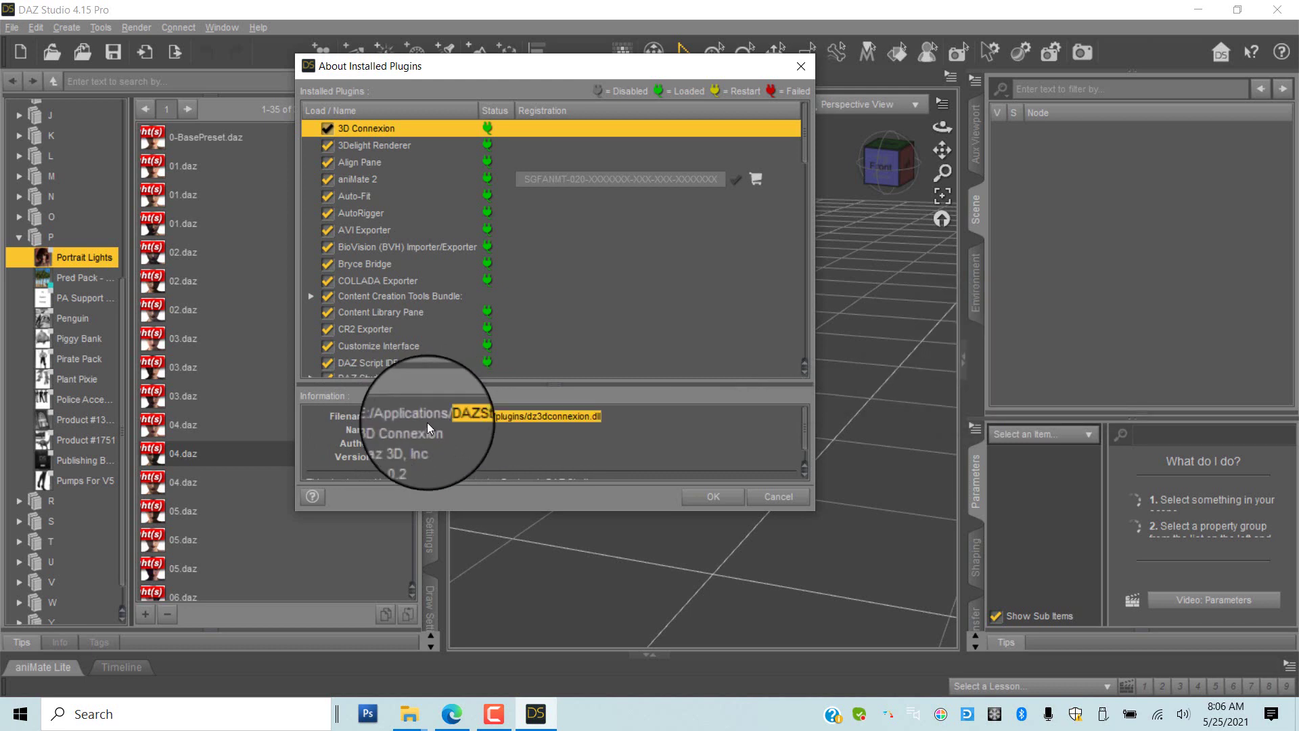
pyautogui.click(380, 417)
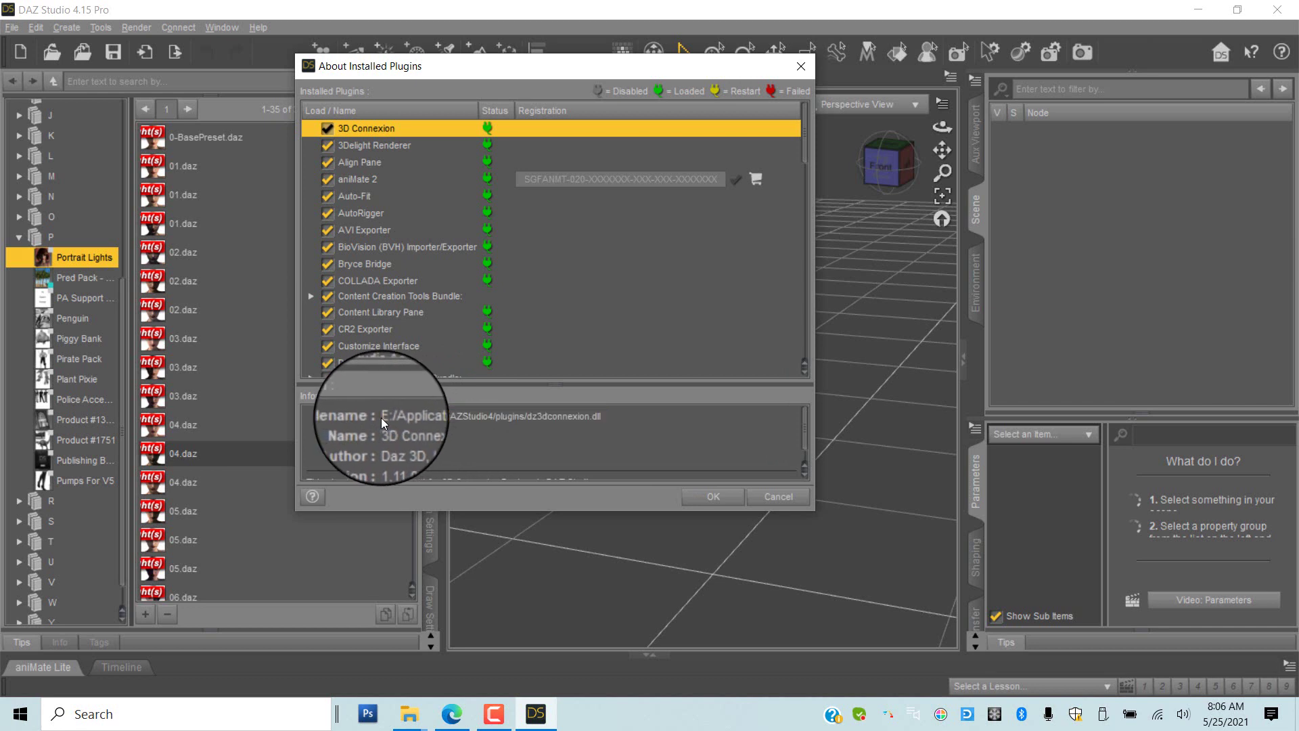
pyautogui.tripleClick(380, 417)
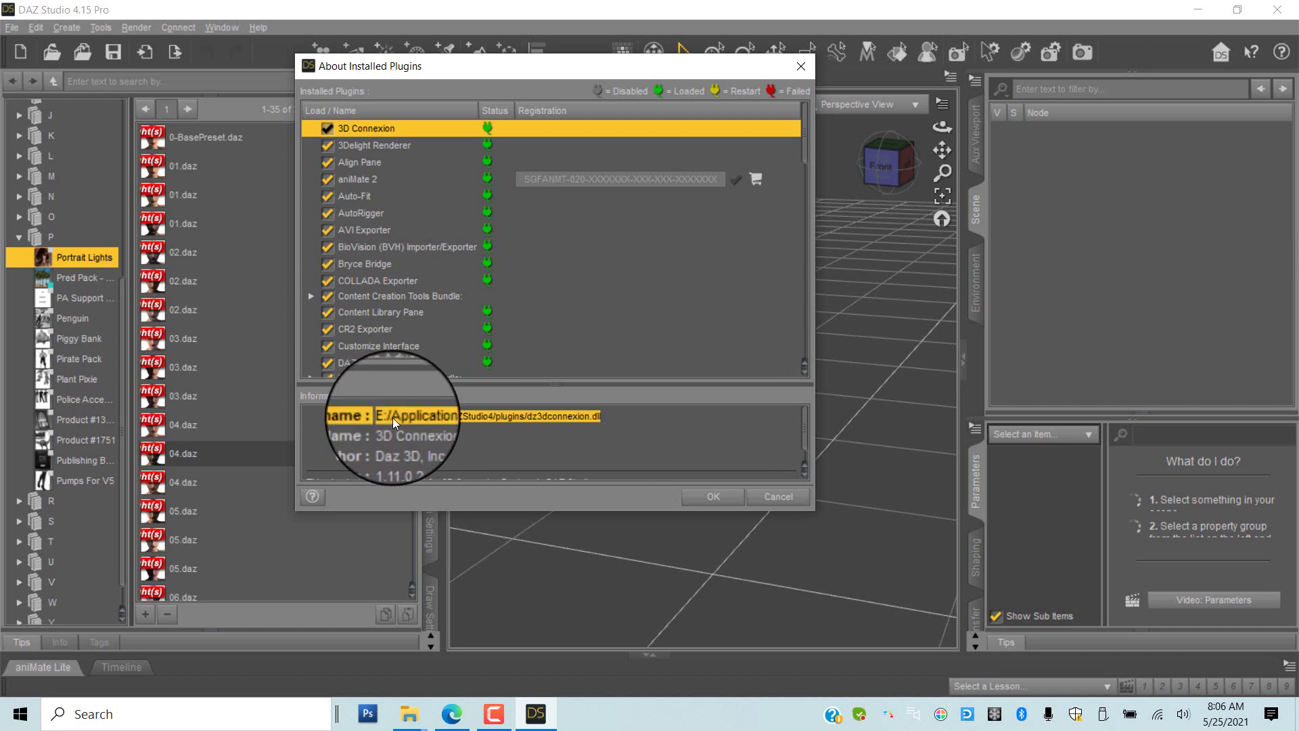
pyautogui.click(444, 417)
pyautogui.moveTo(447, 416); pyautogui.dragTo(380, 420)
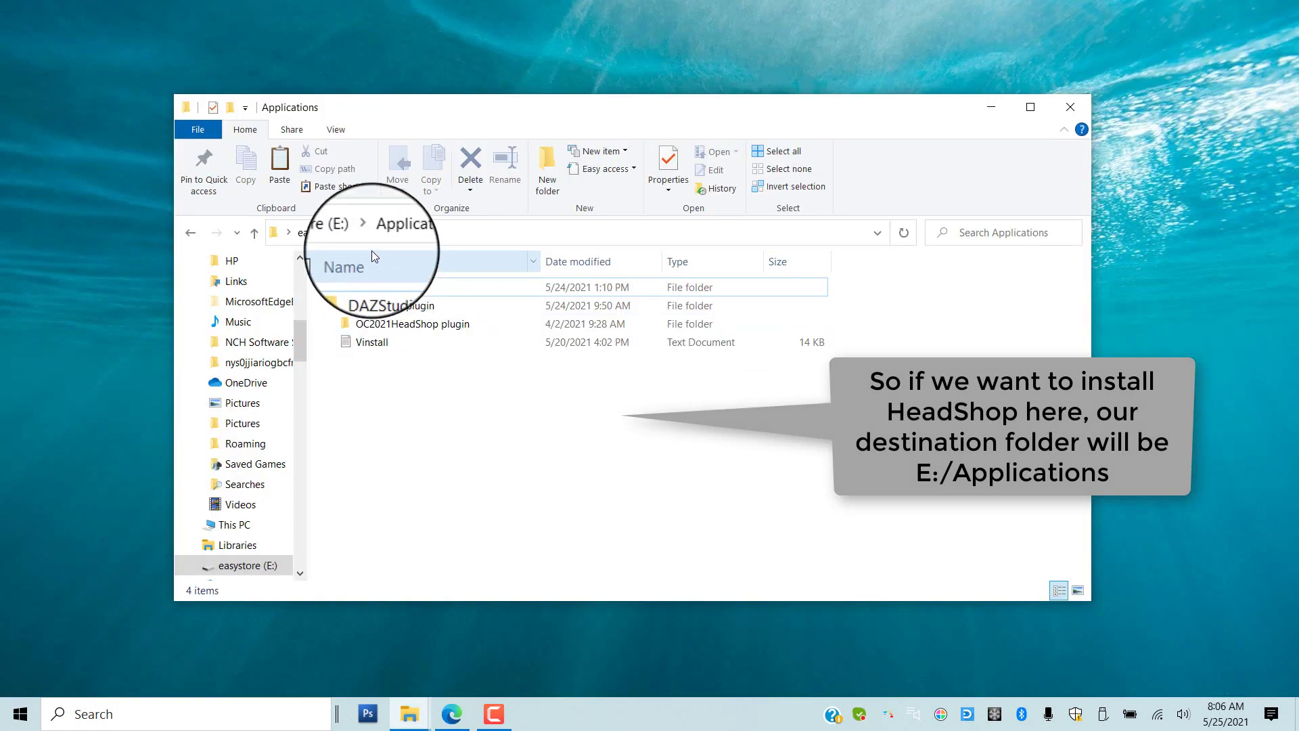
# Review the contents of E:\Applications\DAZStudio4, then close that folder window.
pyautogui.click(310, 234)
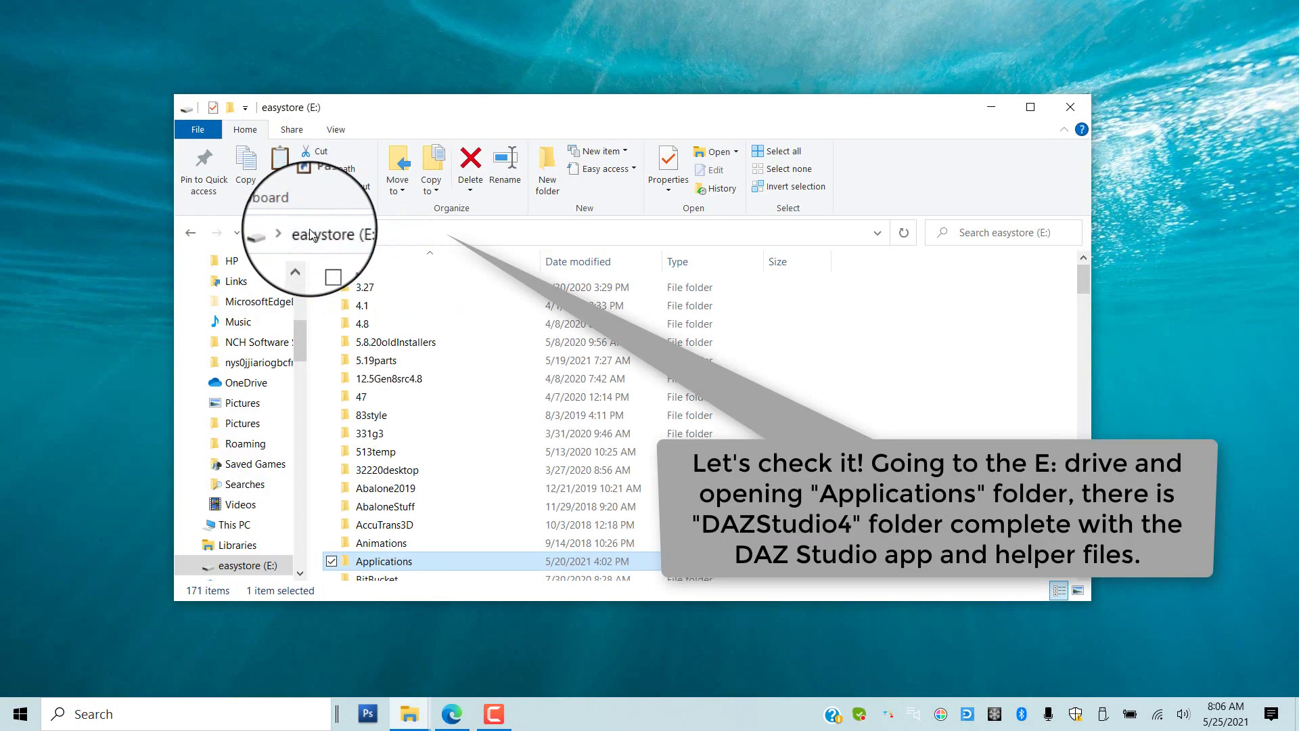
pyautogui.doubleClick(395, 564)
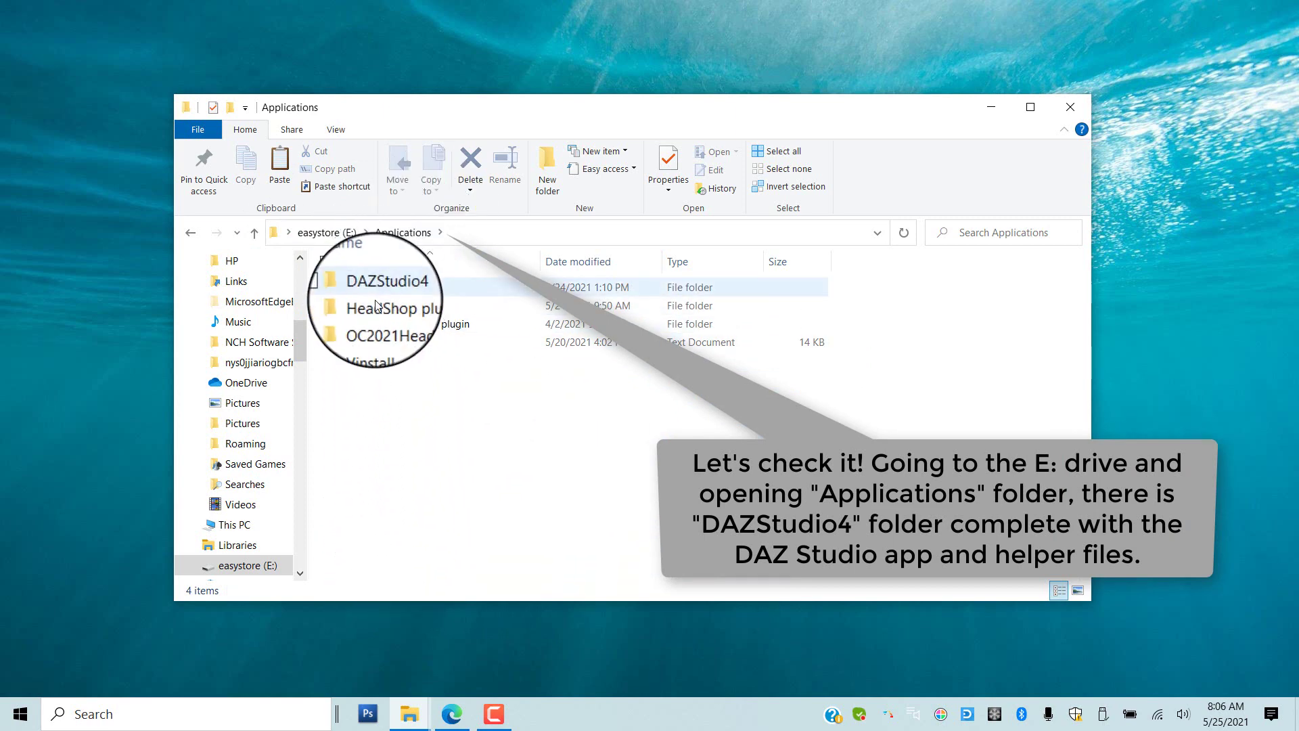
pyautogui.click(391, 288)
pyautogui.doubleClick(391, 288)
pyautogui.scroll(-3, 436, 339)
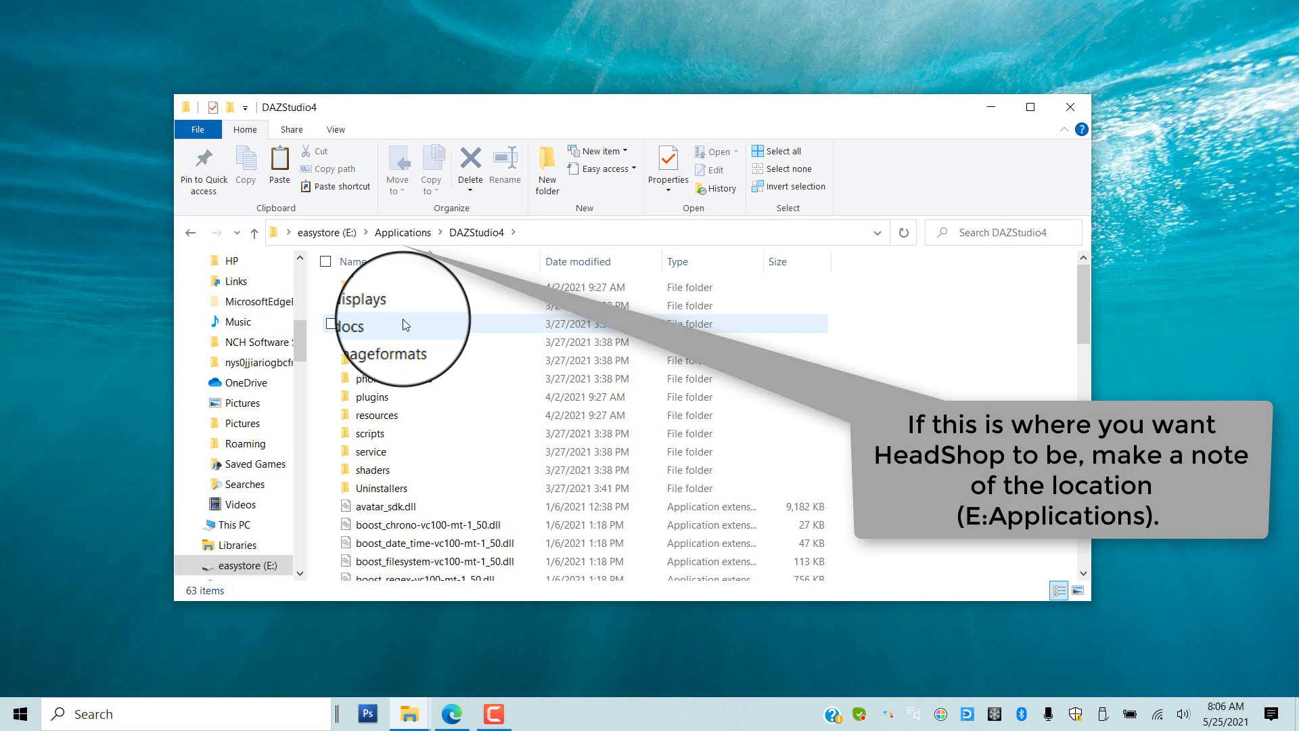
pyautogui.scroll(-2, 441, 376)
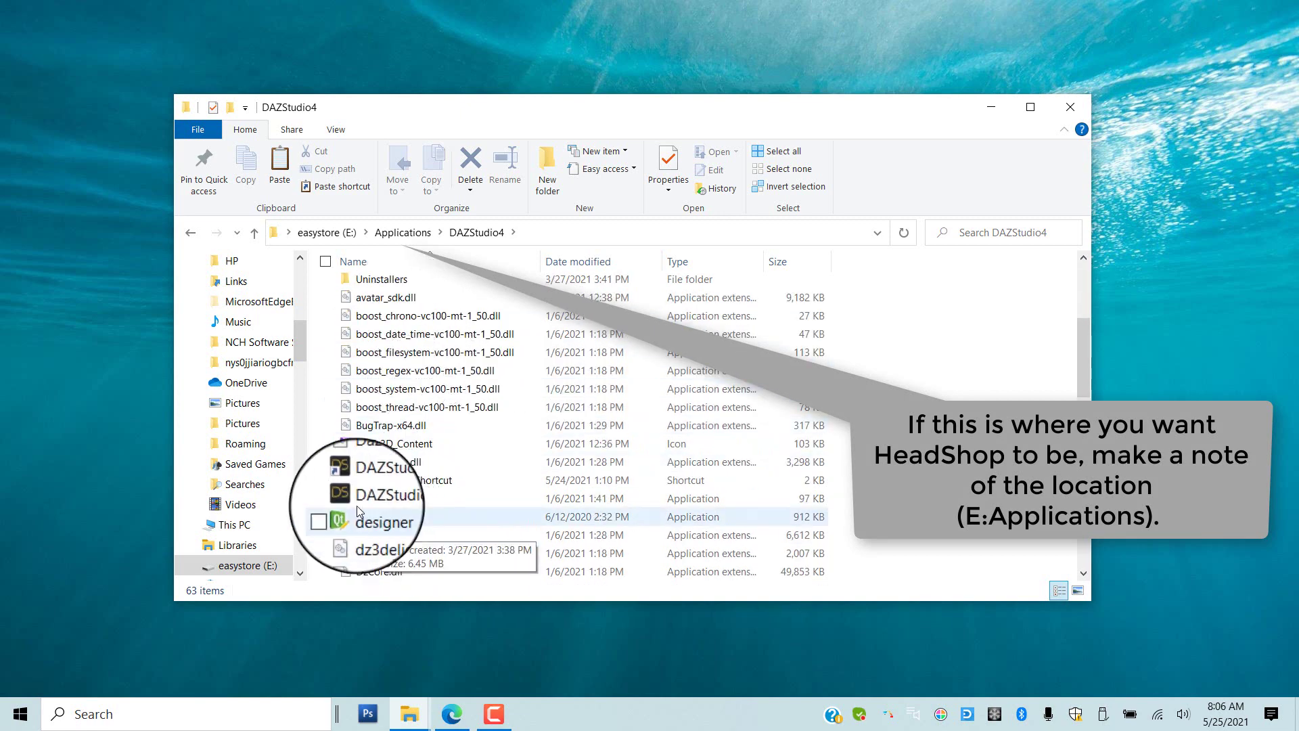
pyautogui.moveTo(454, 507)
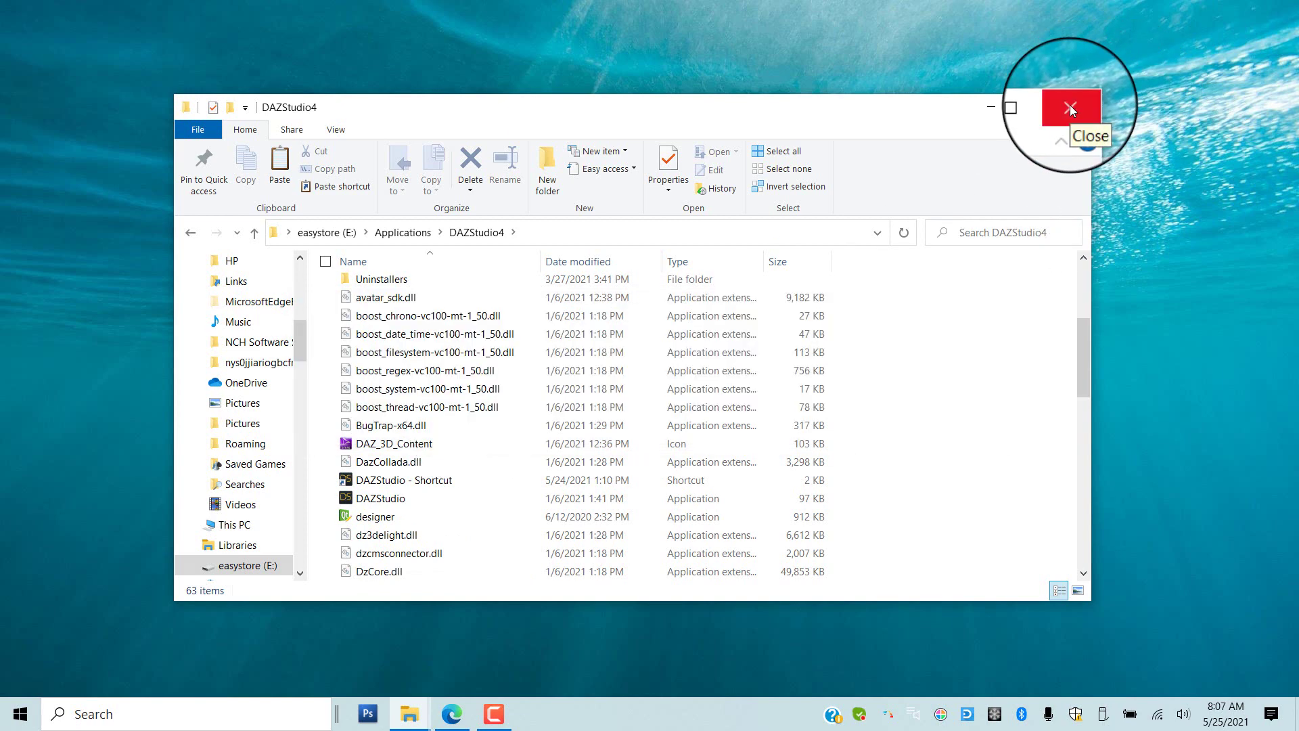
pyautogui.click(1071, 109)
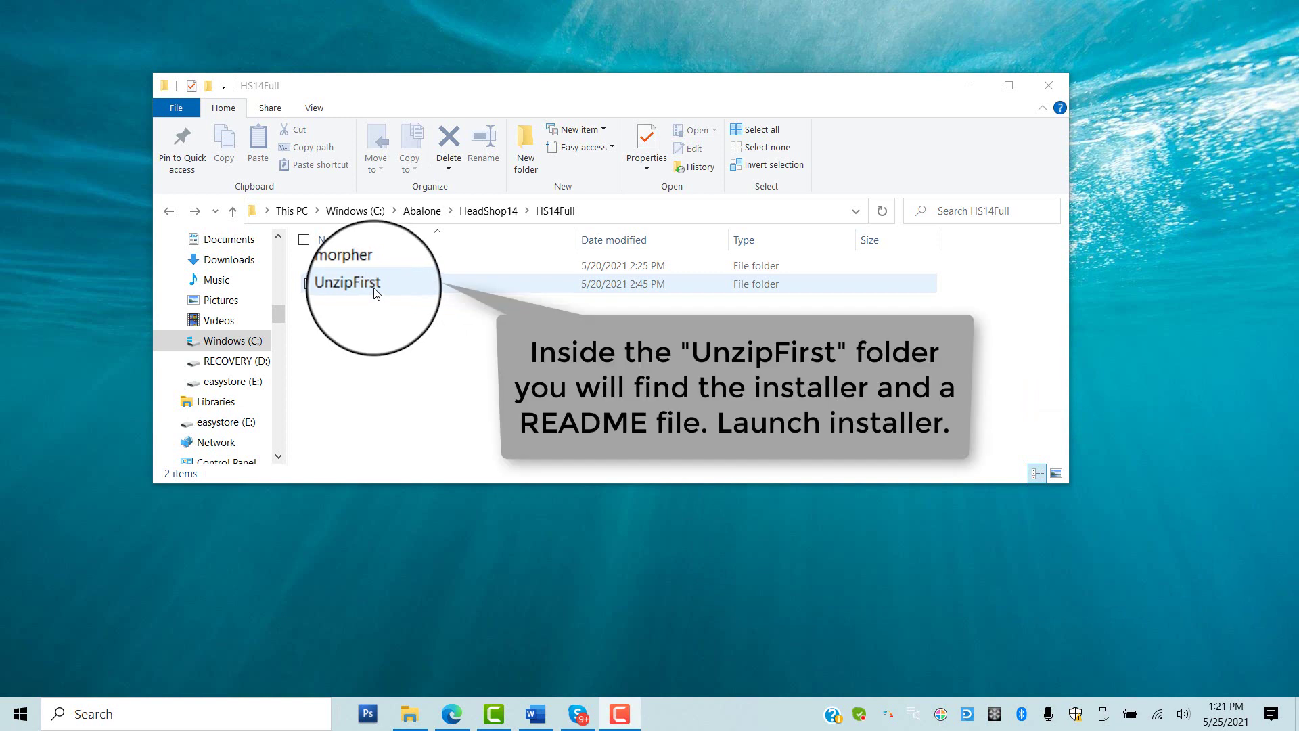
# Open the UnzipFirst folder and select the HS14FullInstall installer.
pyautogui.doubleClick(375, 291)
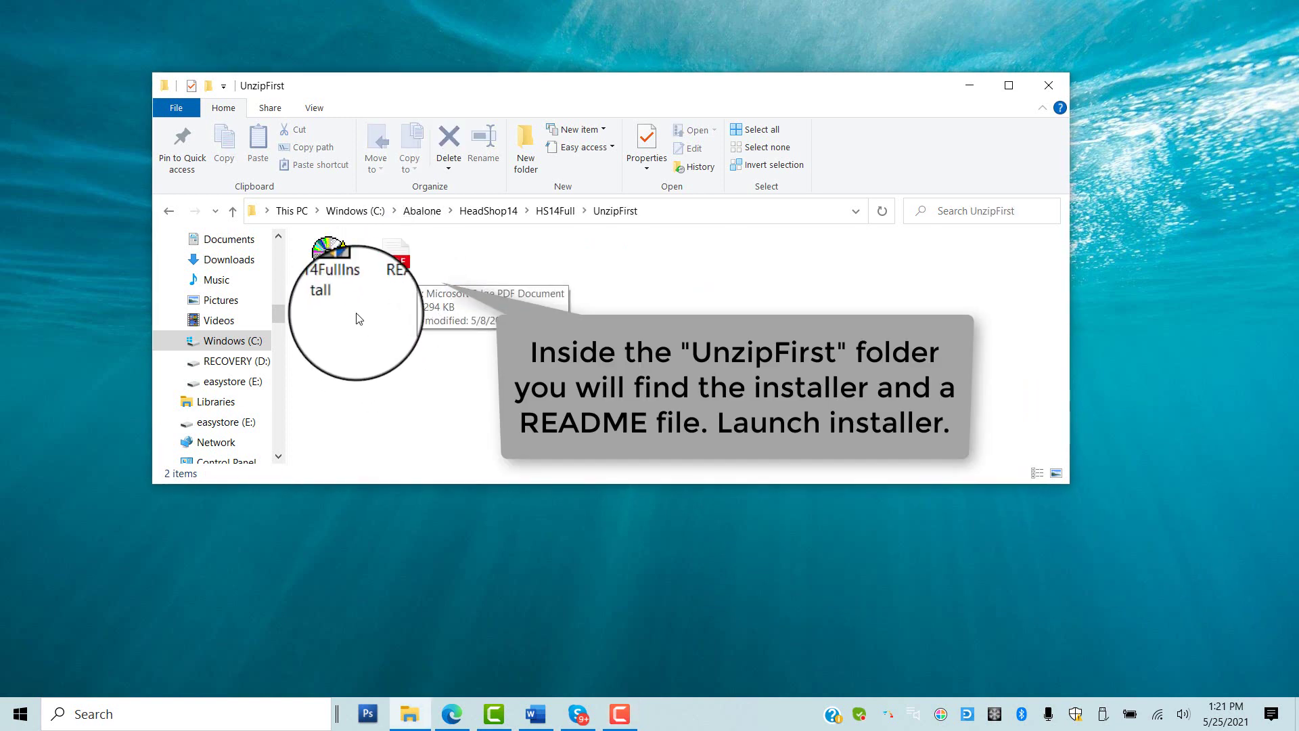
pyautogui.click(334, 272)
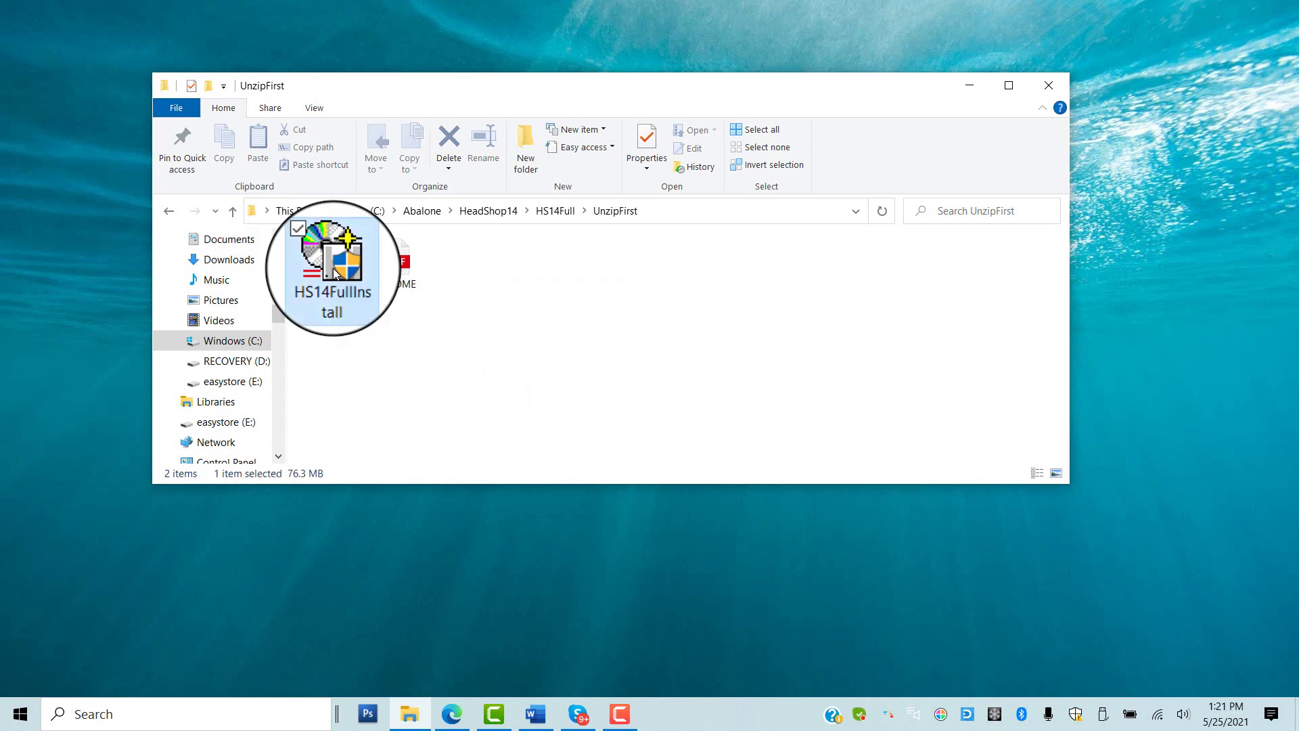
# Minimize Explorer and move the HeadShop 14 installer past its welcome page to the destination step.
pyautogui.click(970, 86)
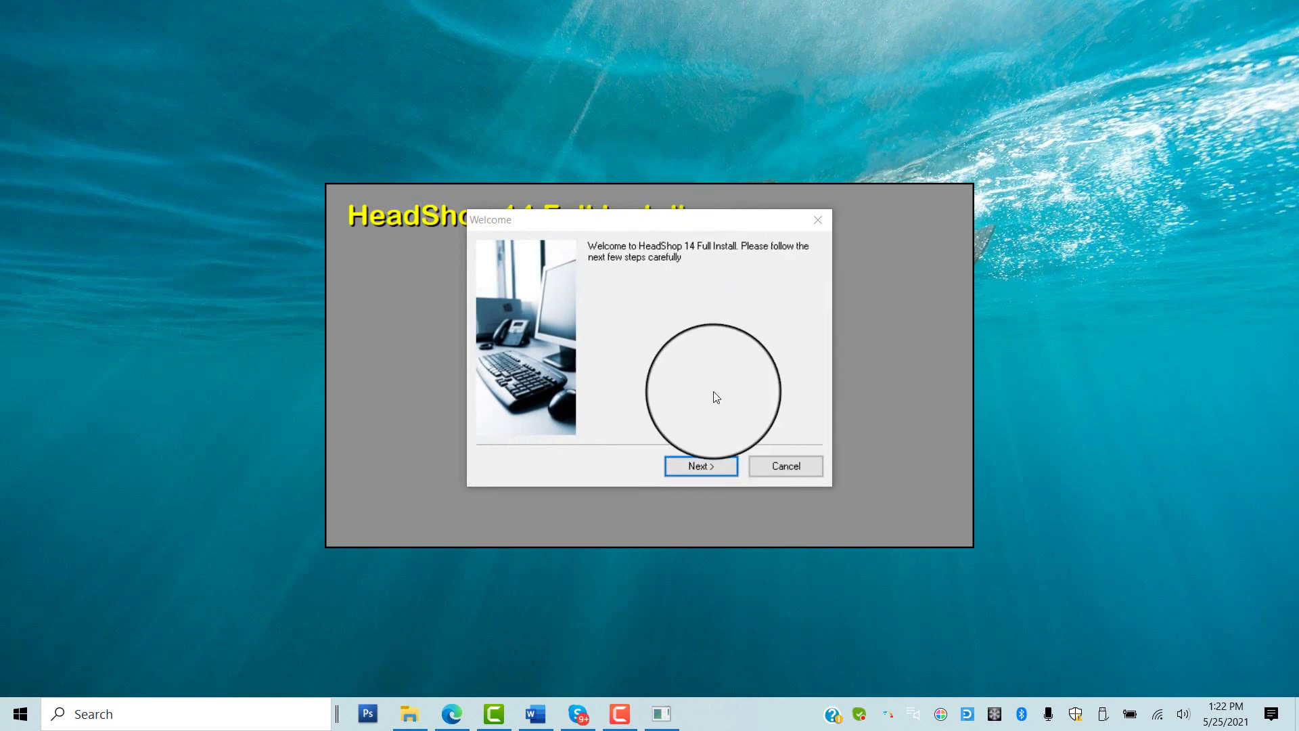
pyautogui.click(711, 468)
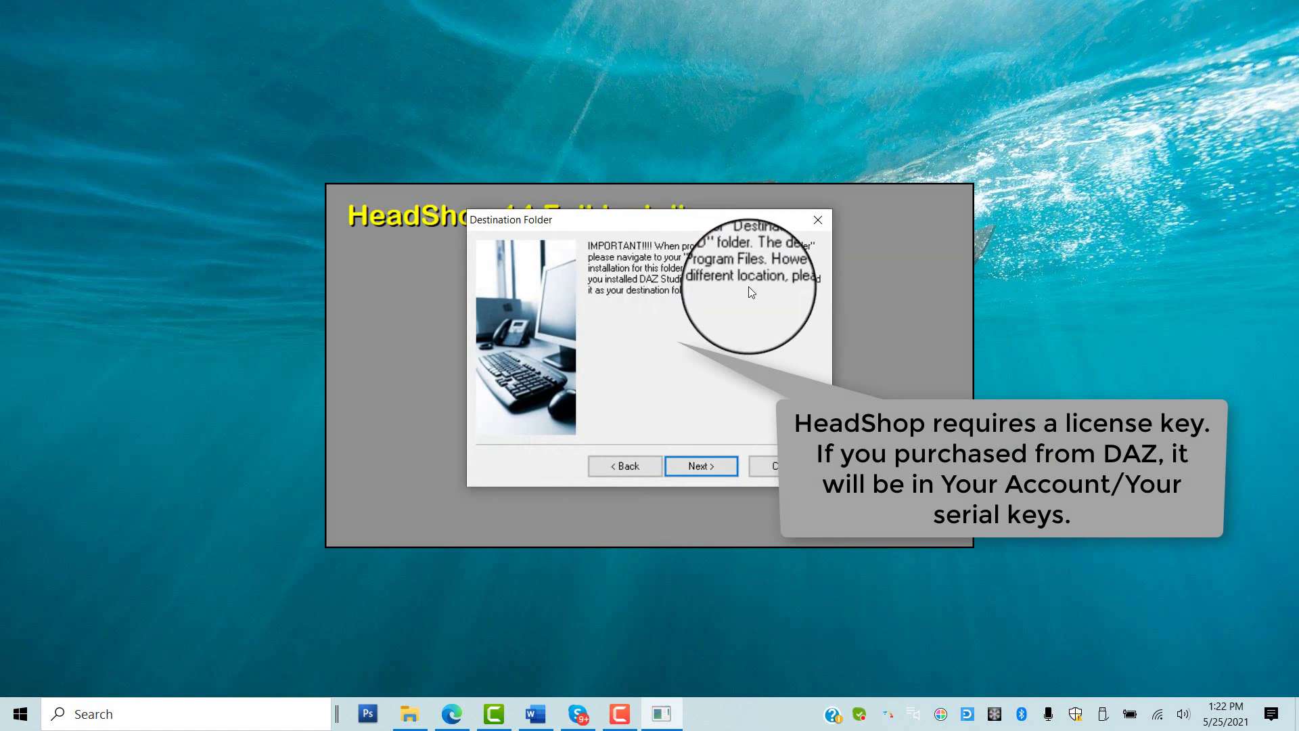
pyautogui.click(700, 467)
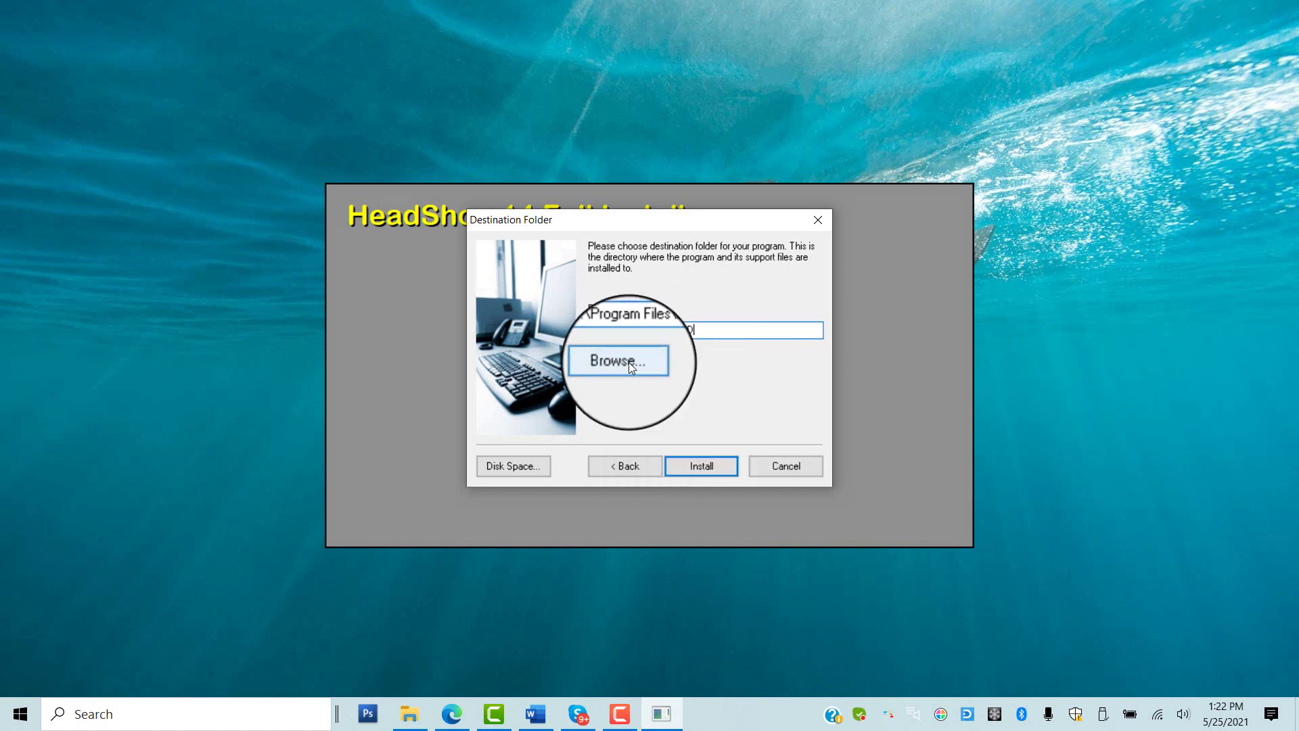
# Change the install destination from C:\Program Files\DAZ 3D to E:\Applications and begin installing.
pyautogui.click(628, 363)
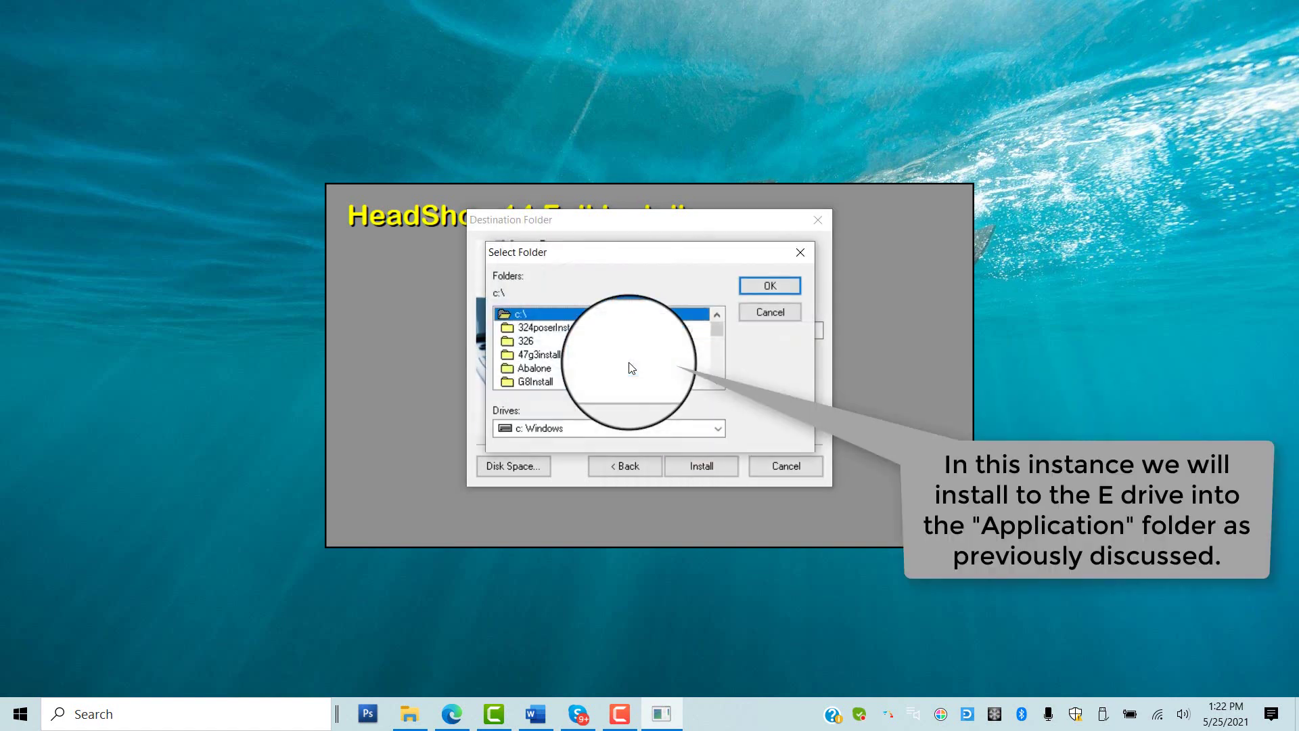
pyautogui.click(529, 429)
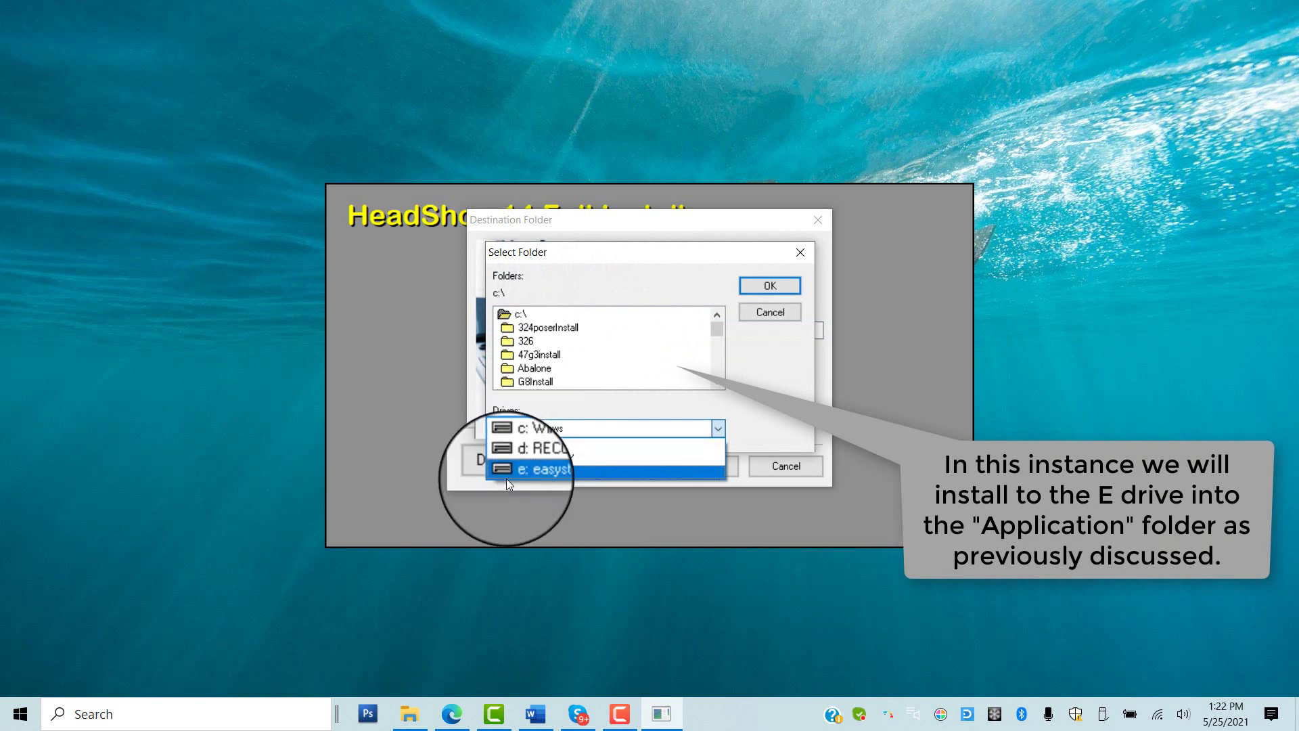
pyautogui.click(509, 473)
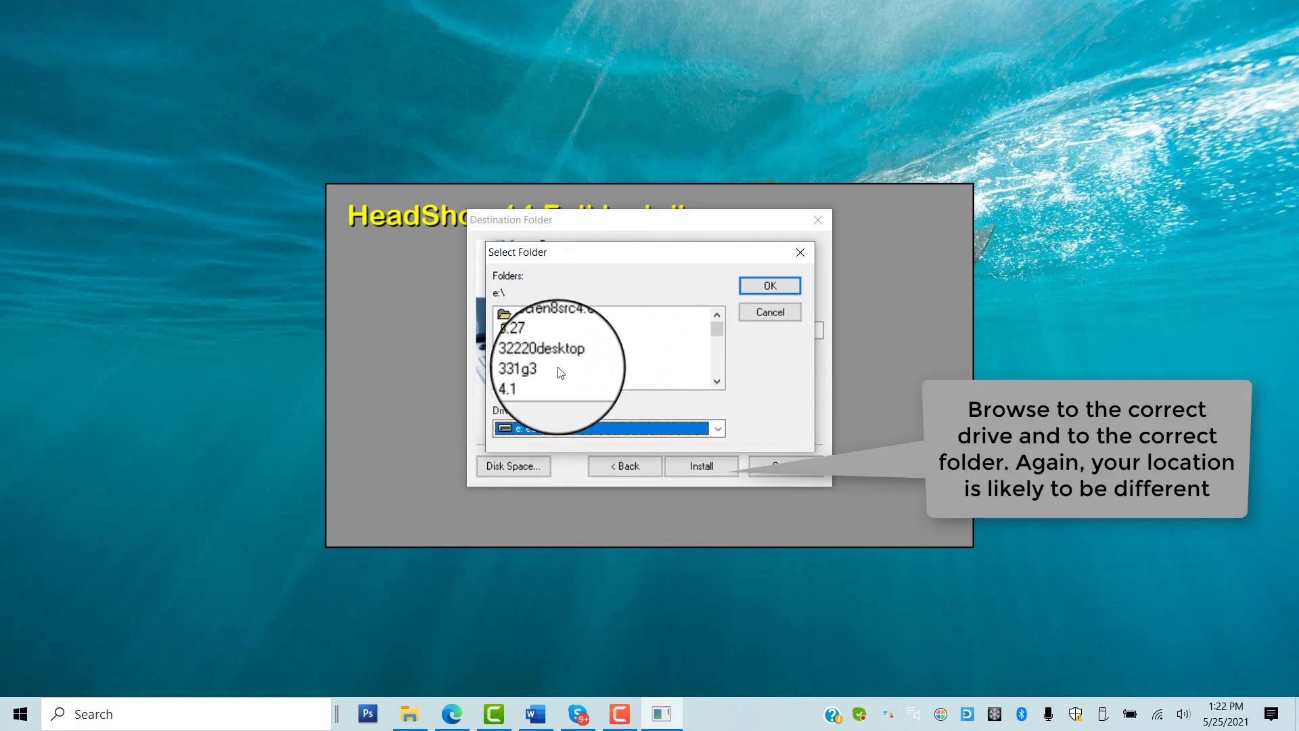
pyautogui.scroll(-4, 561, 363)
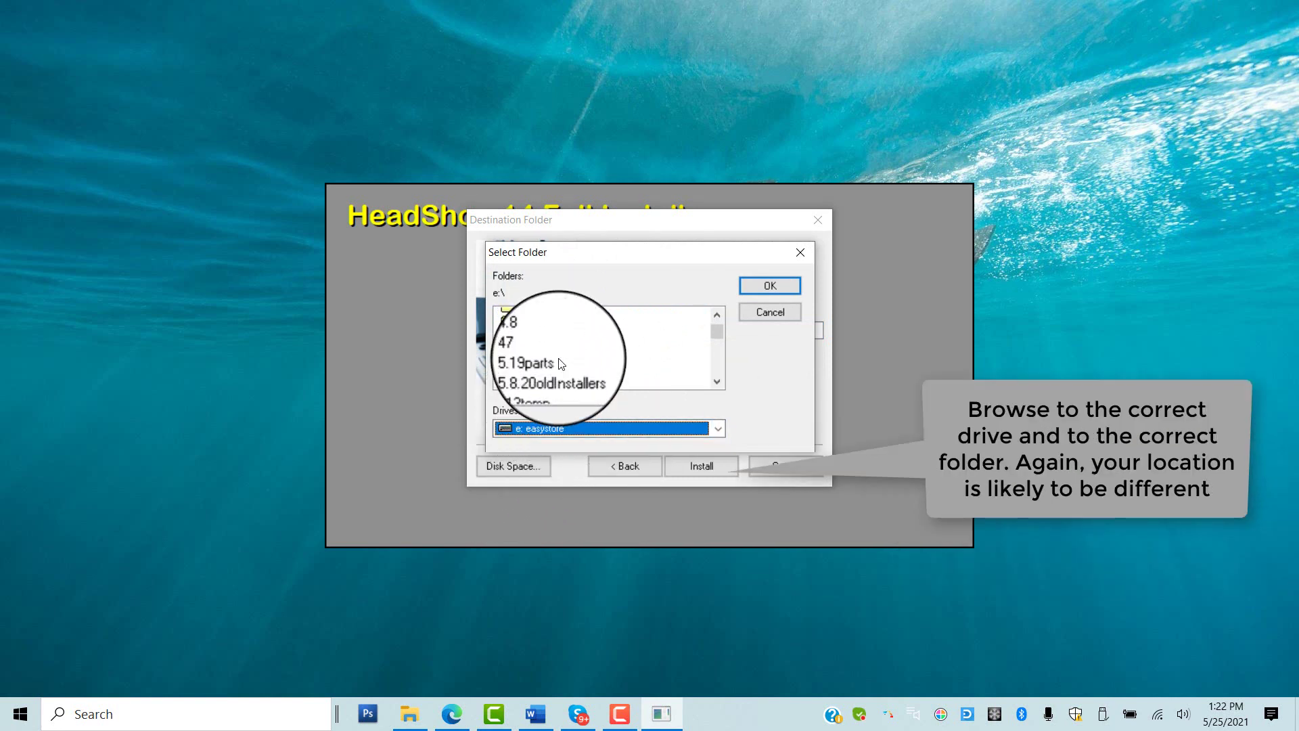
pyautogui.scroll(-1, 561, 363)
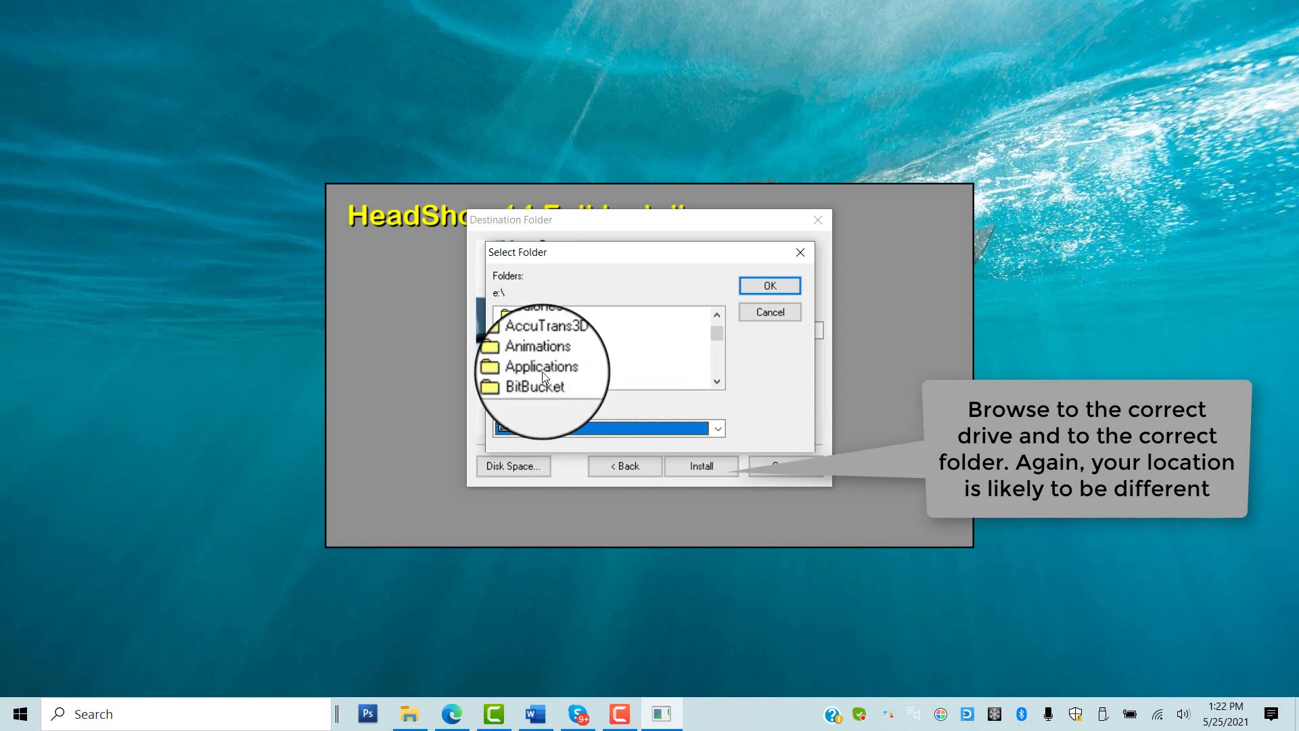
pyautogui.doubleClick(547, 371)
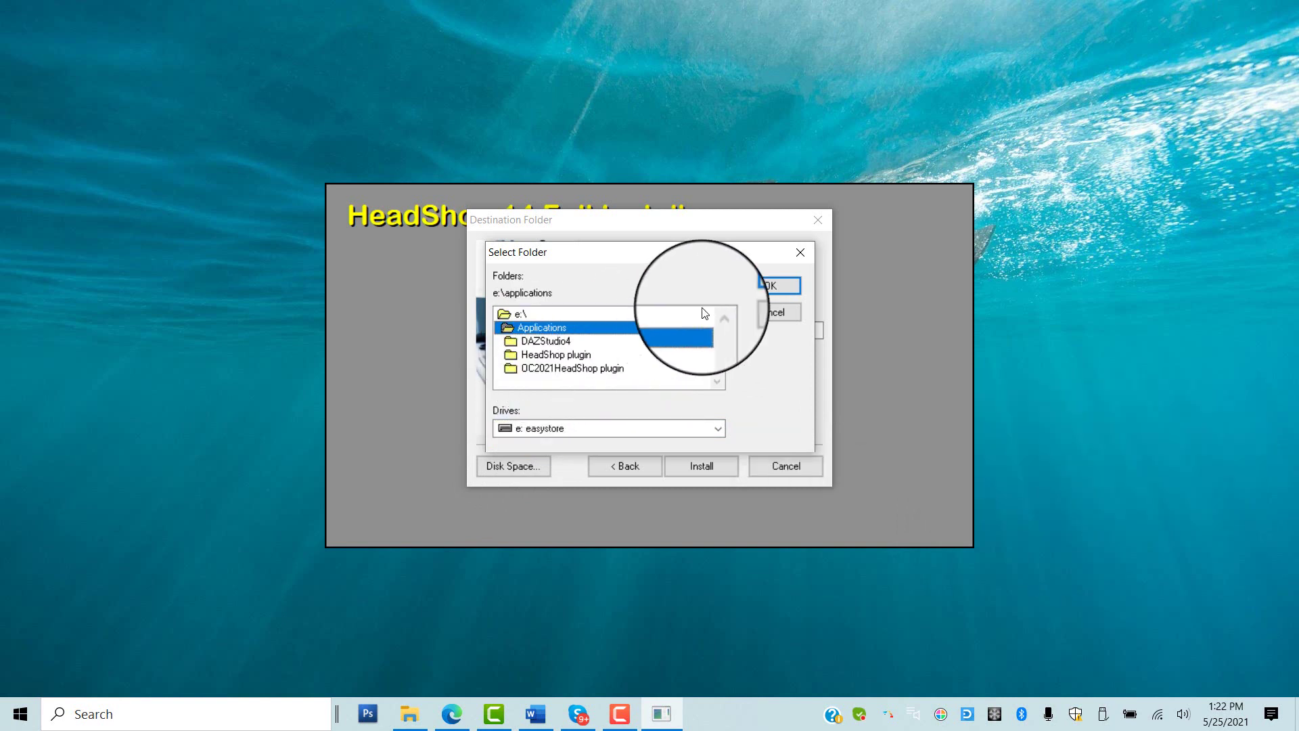
pyautogui.click(756, 282)
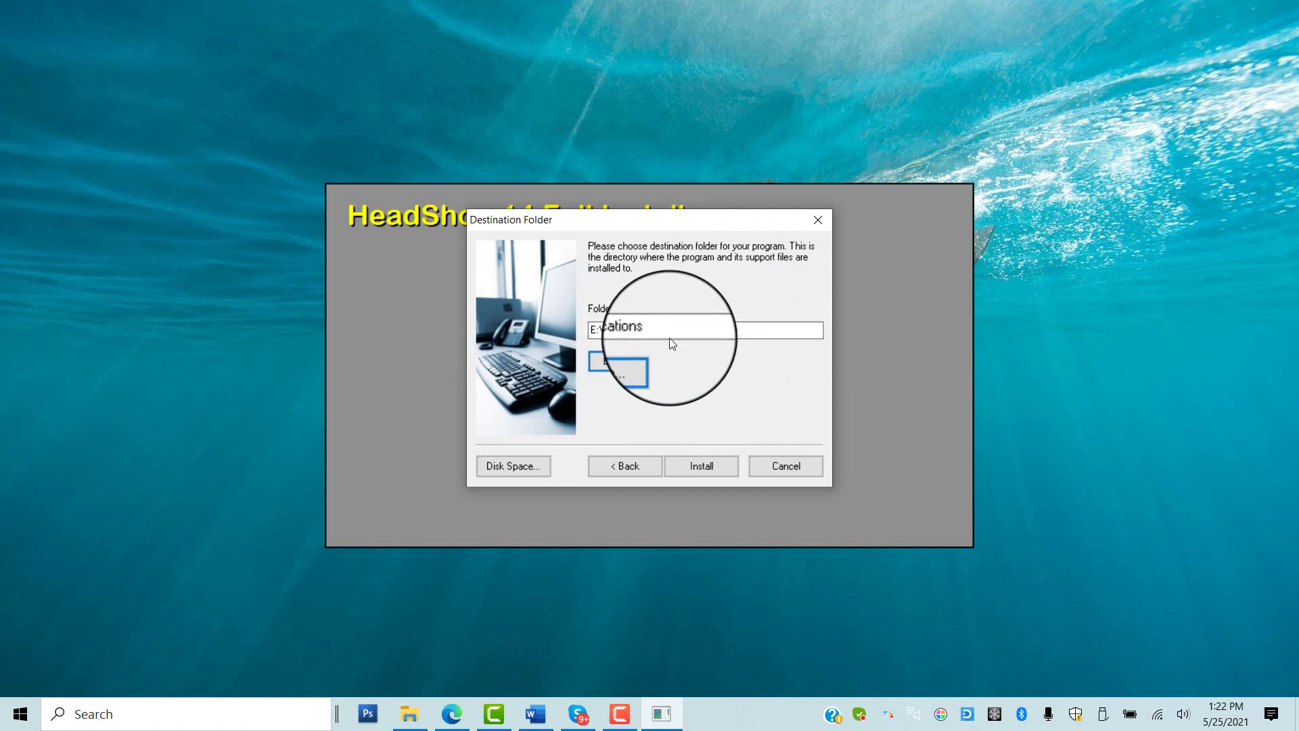
pyautogui.click(703, 465)
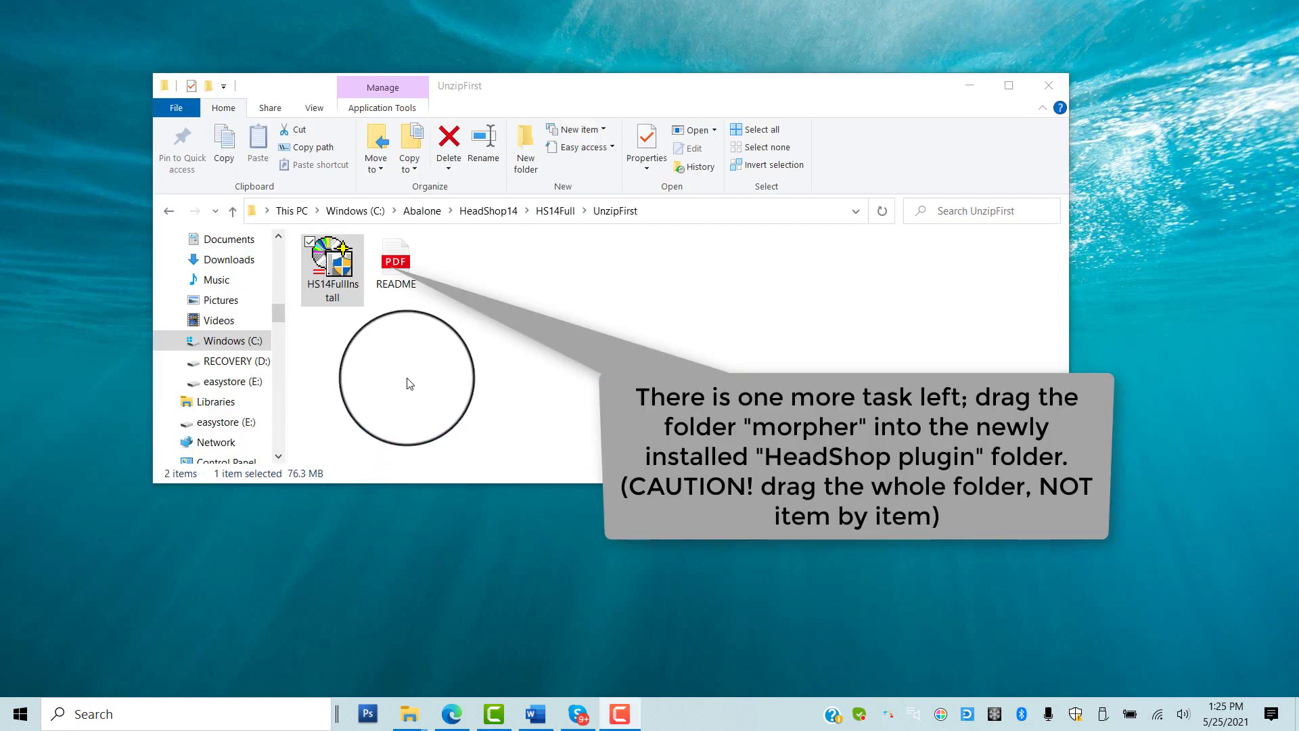
# Return to HS14Full and arrange it beside the HeadShop plugin folder window.
pyautogui.click(556, 212)
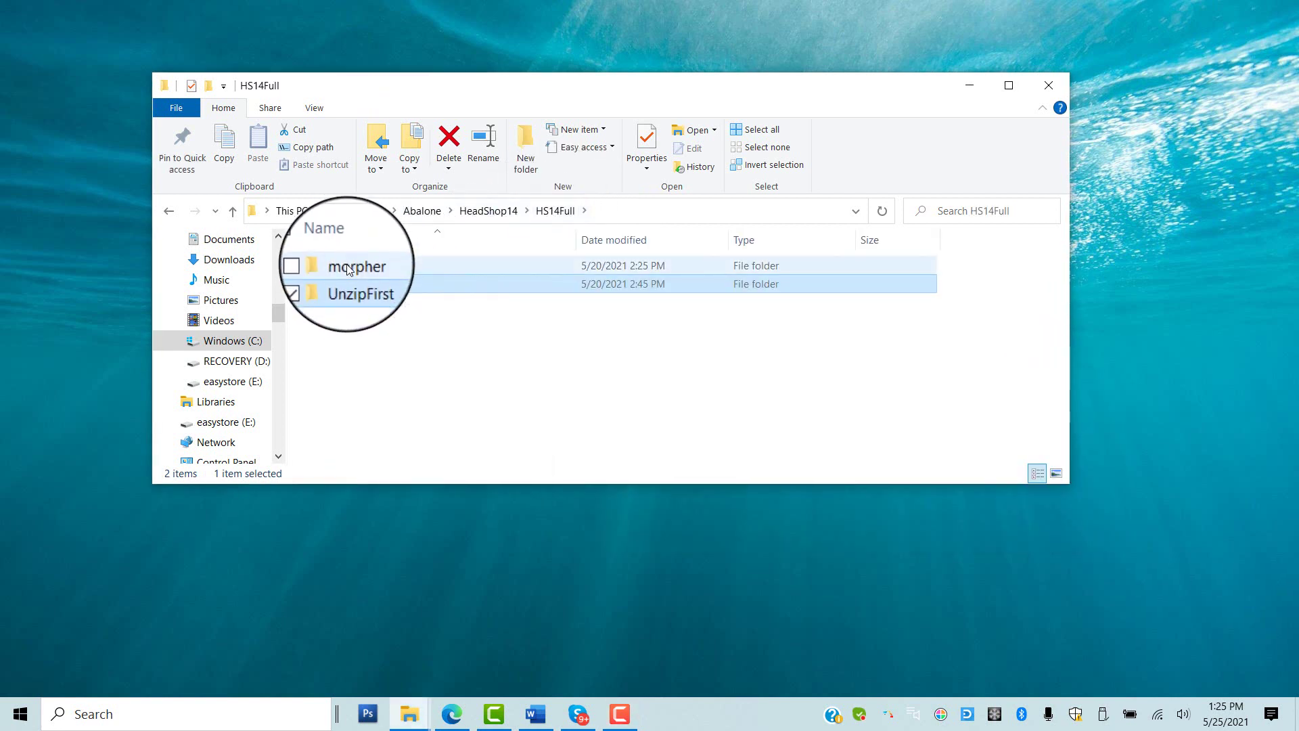
pyautogui.click(348, 267)
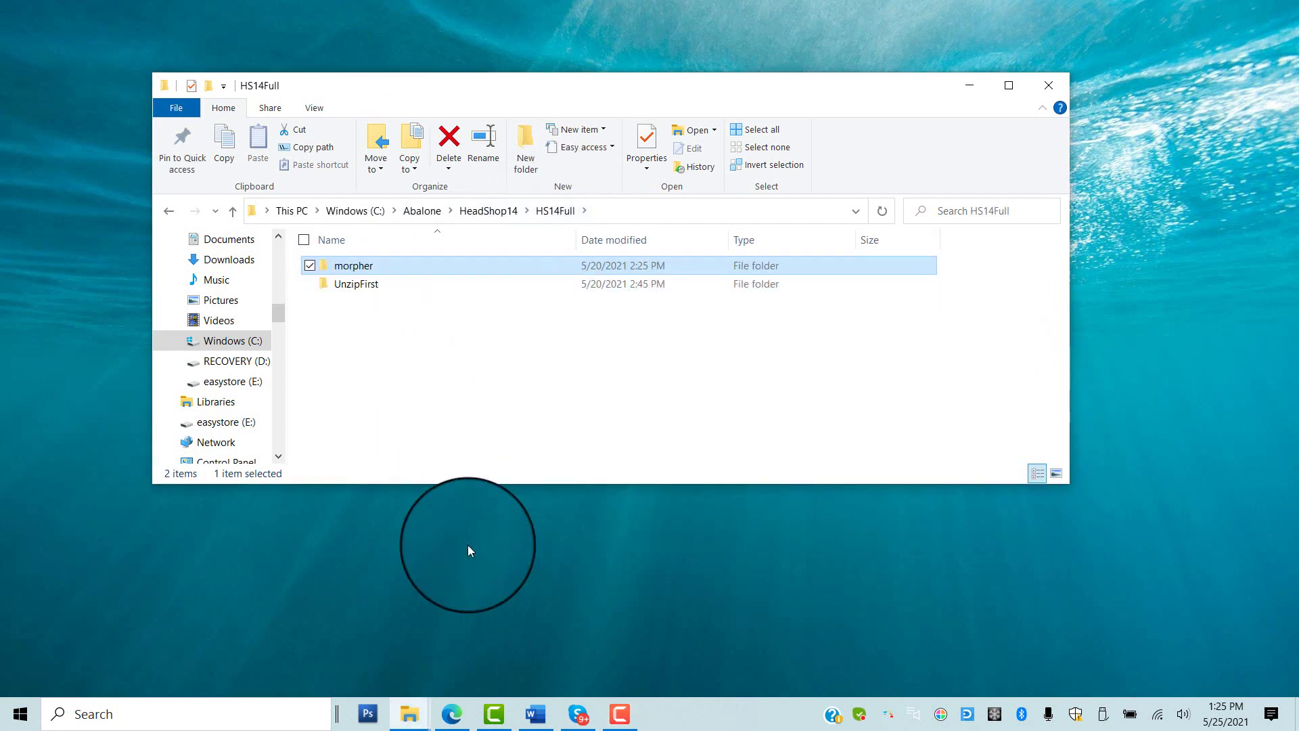
pyautogui.moveTo(424, 719)
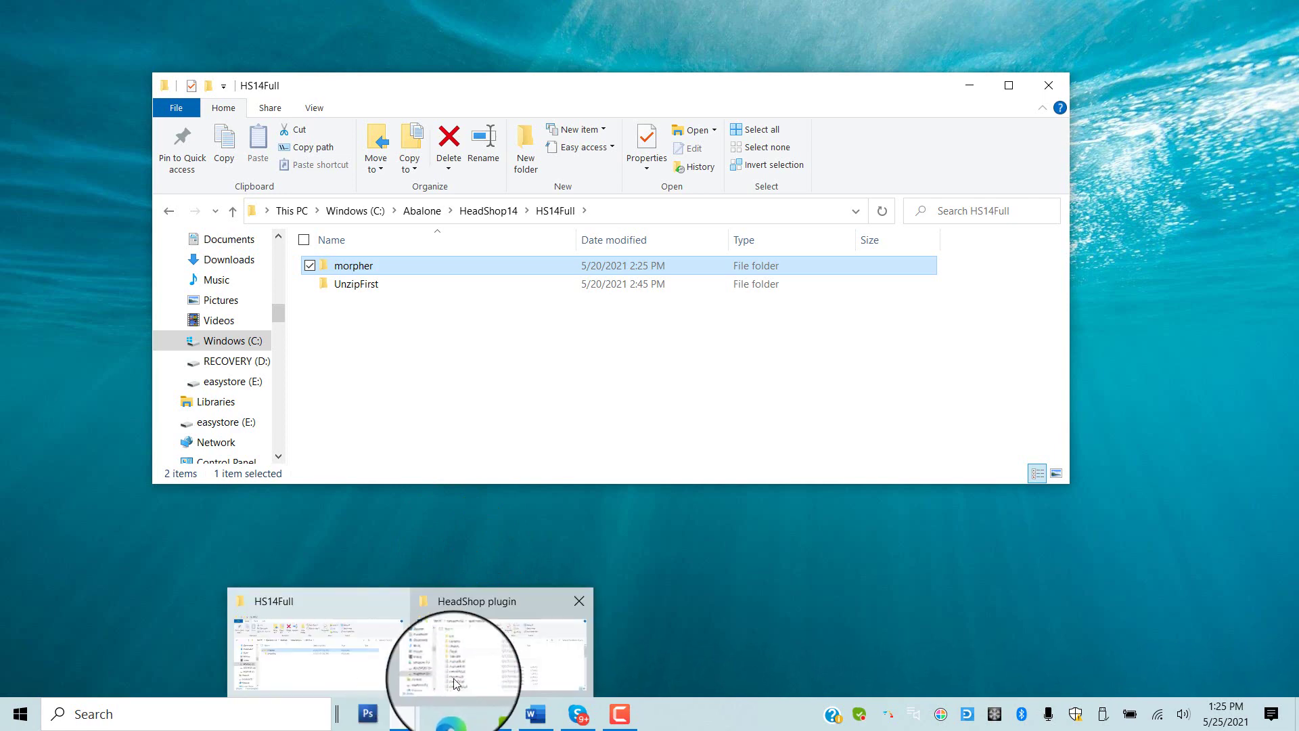
pyautogui.click(480, 667)
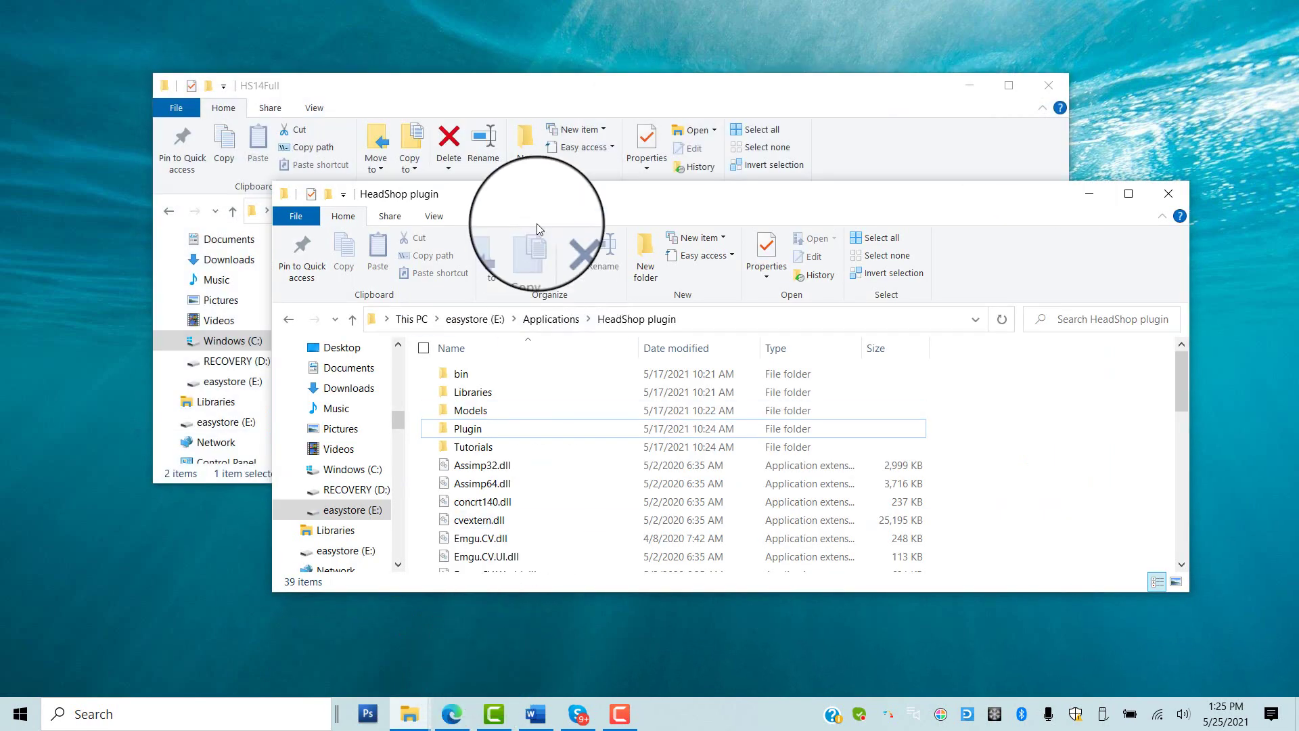
pyautogui.moveTo(542, 195); pyautogui.dragTo(750, 328)
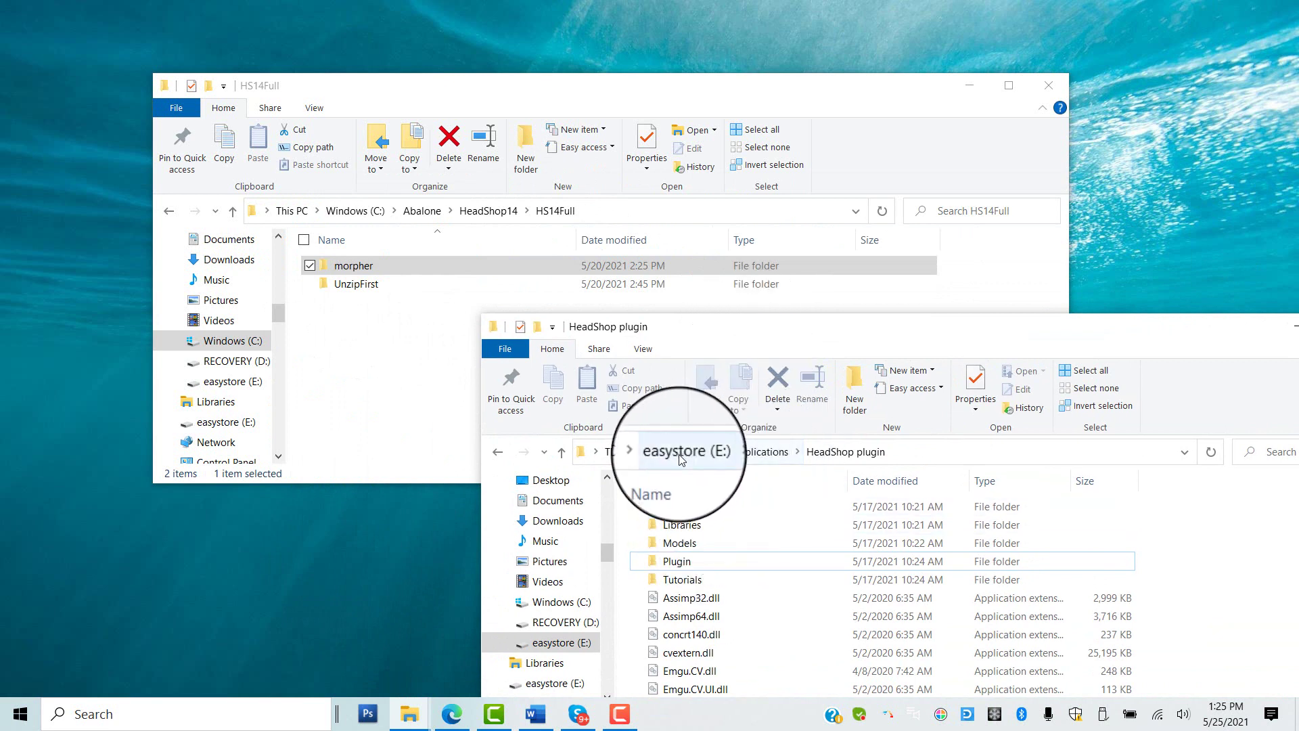
pyautogui.click(348, 266)
pyautogui.click(348, 265)
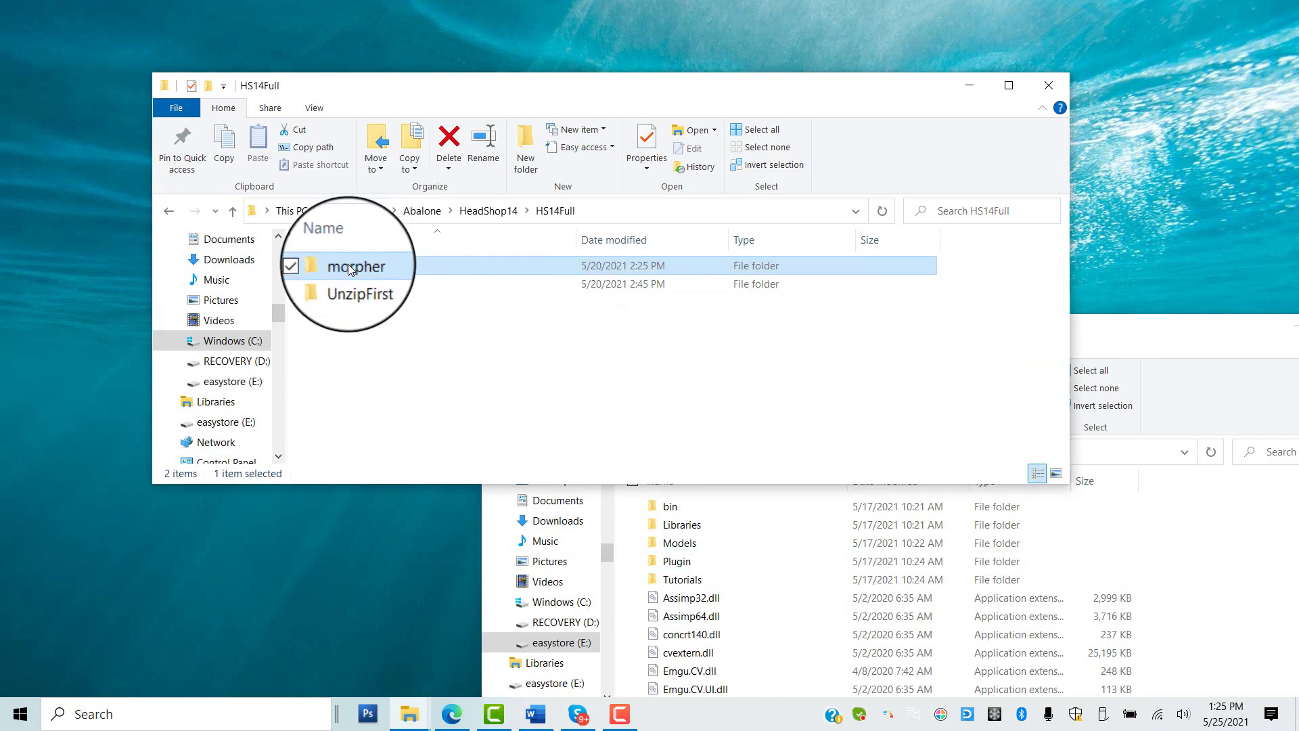
# Copy the morpher folder, paste it into the HeadShop plugin folder, and minimize HS14Full.
pyautogui.rightClick(348, 264)
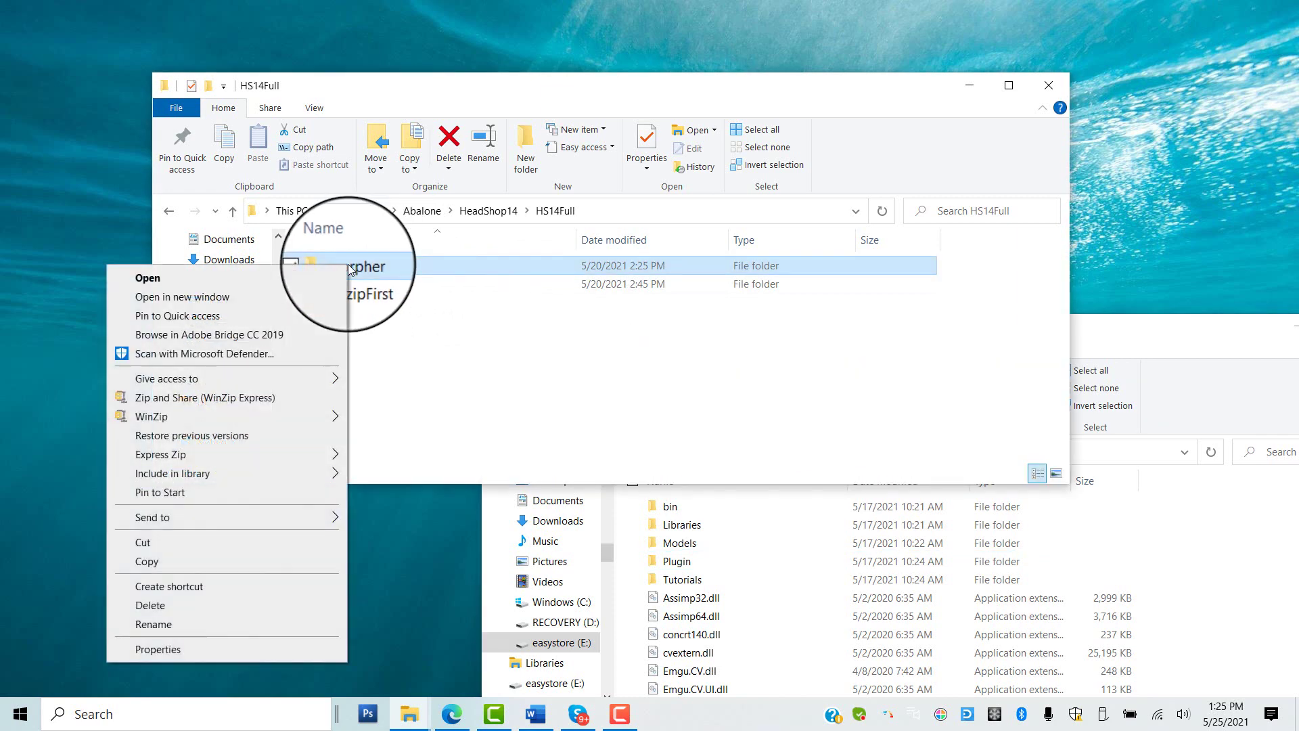
pyautogui.click(174, 565)
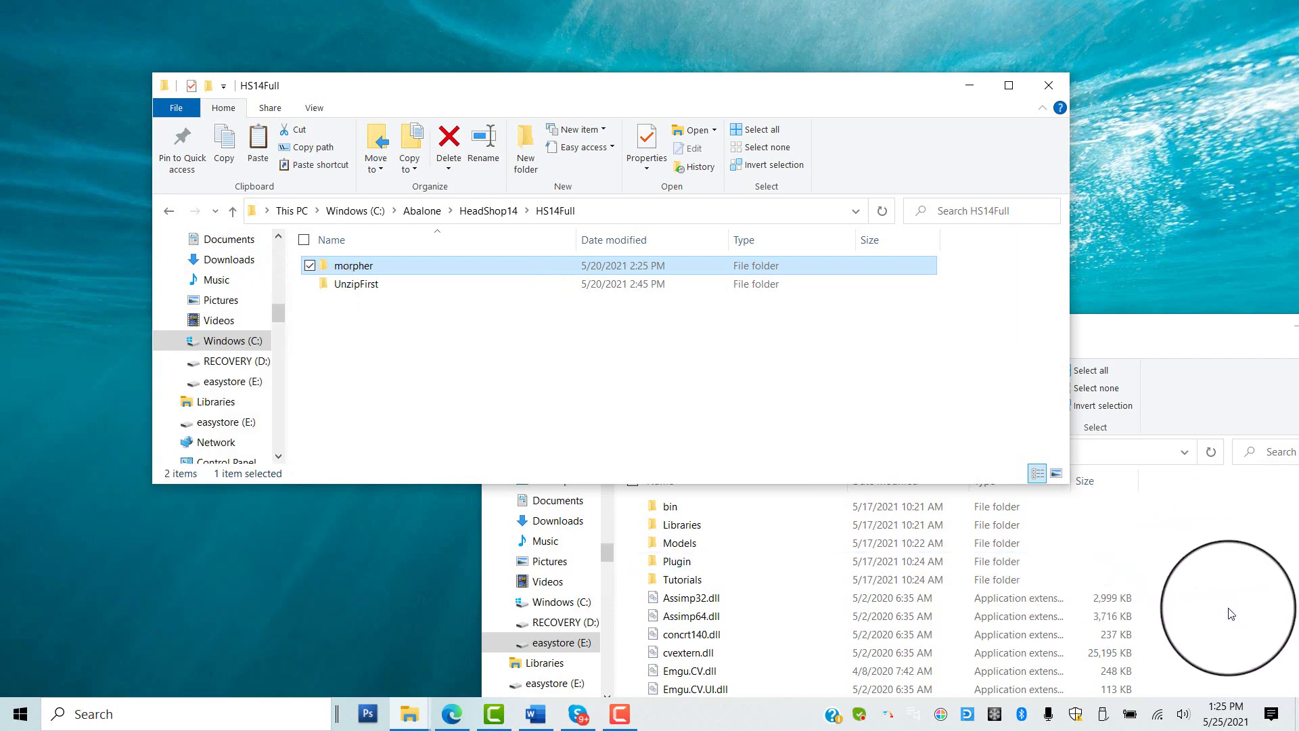
pyautogui.rightClick(1230, 613)
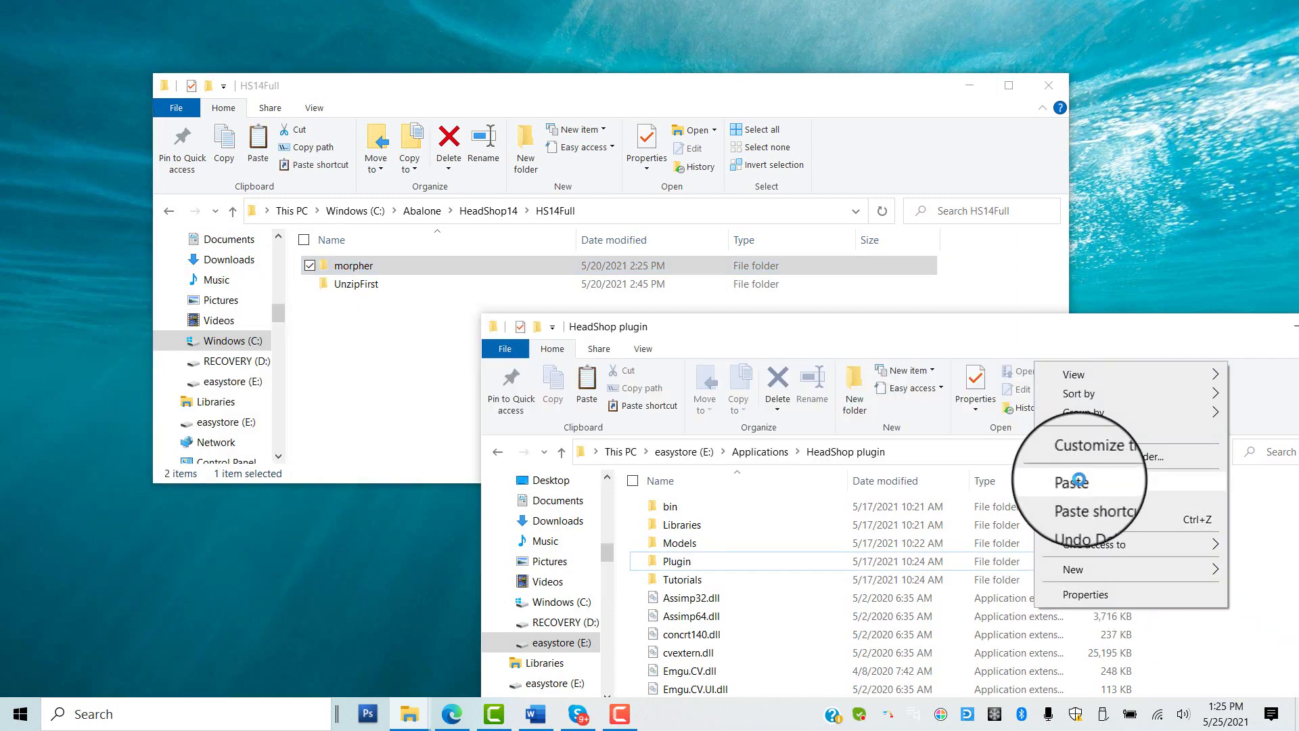
pyautogui.click(1079, 480)
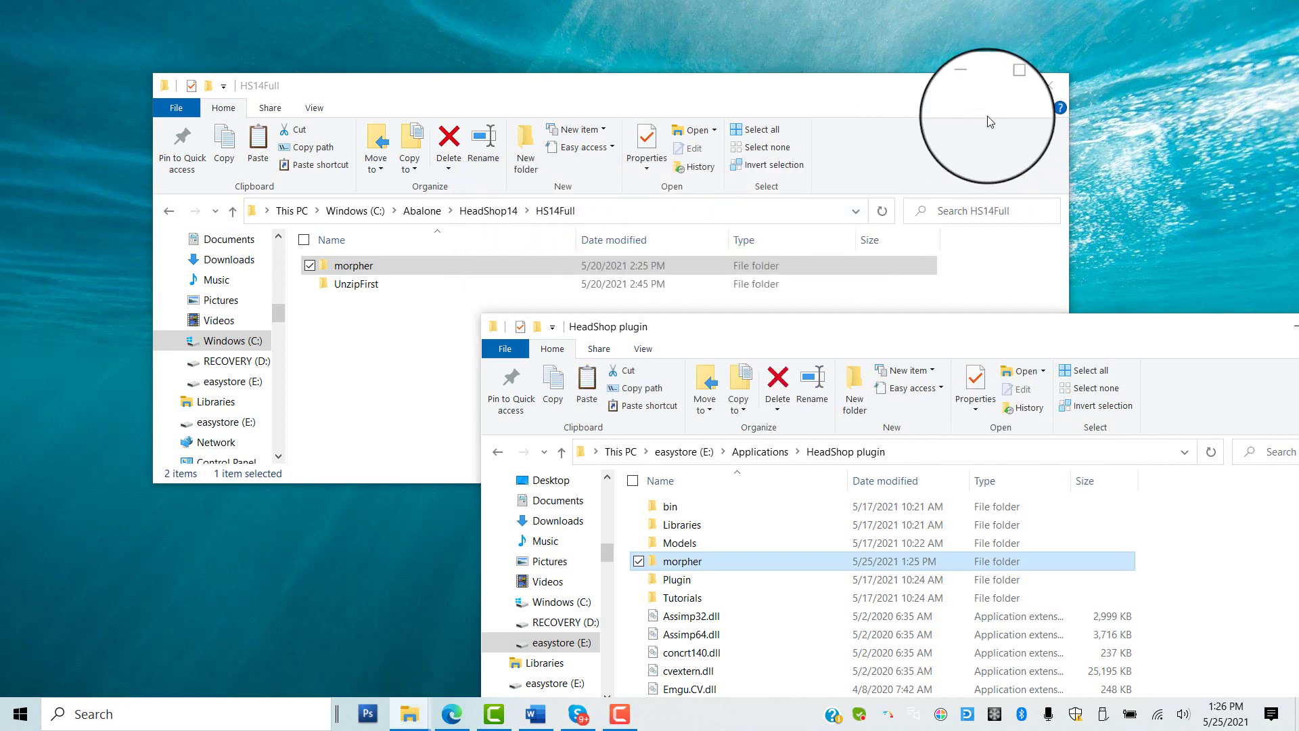
pyautogui.click(971, 87)
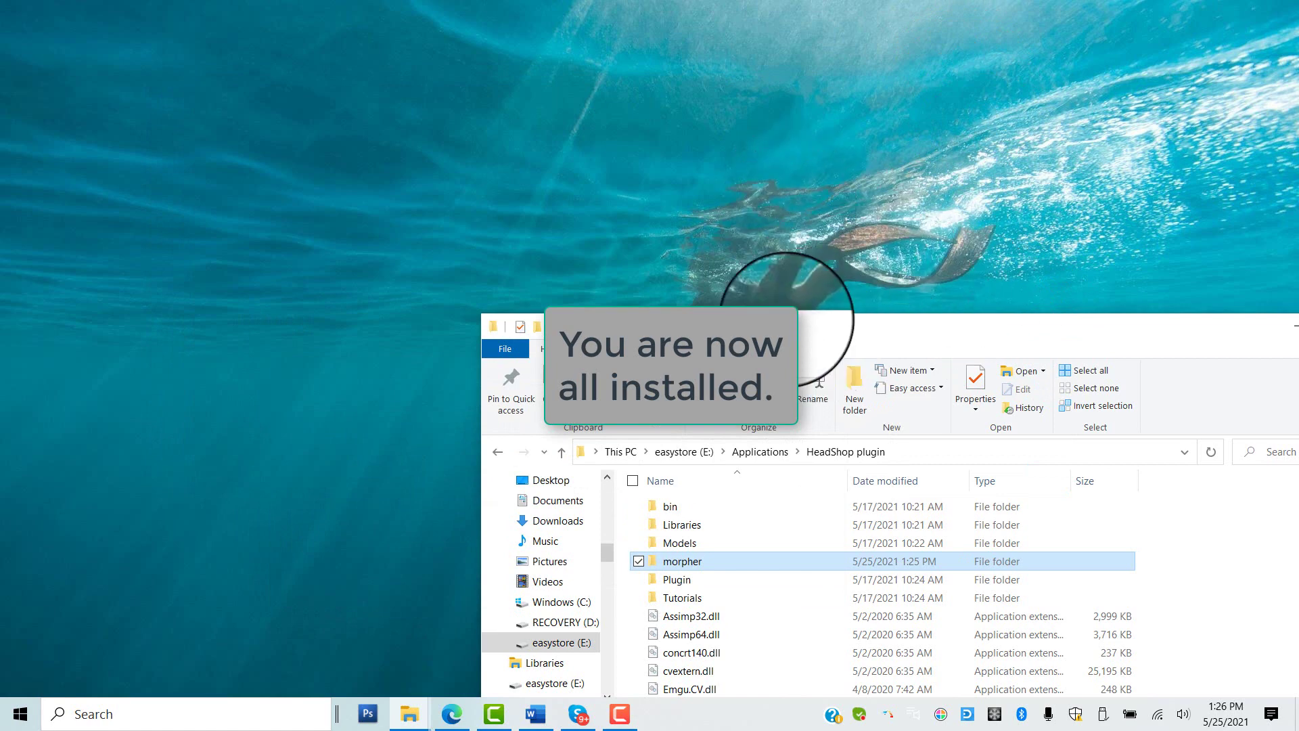
# Move the HeadShop plugin window aside and load Genesis 8.1 Basic Male.duf from the Content Library.
pyautogui.moveTo(805, 338); pyautogui.dragTo(530, 129)
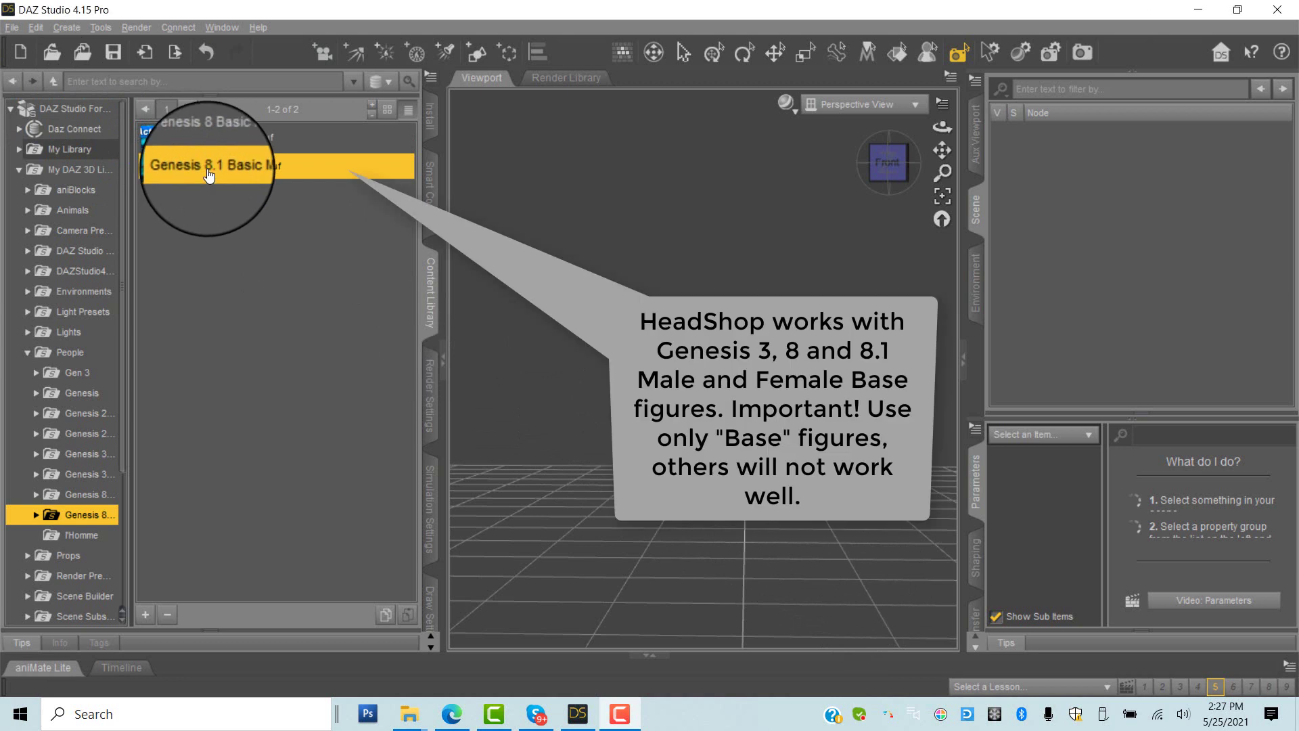
pyautogui.doubleClick(379, 167)
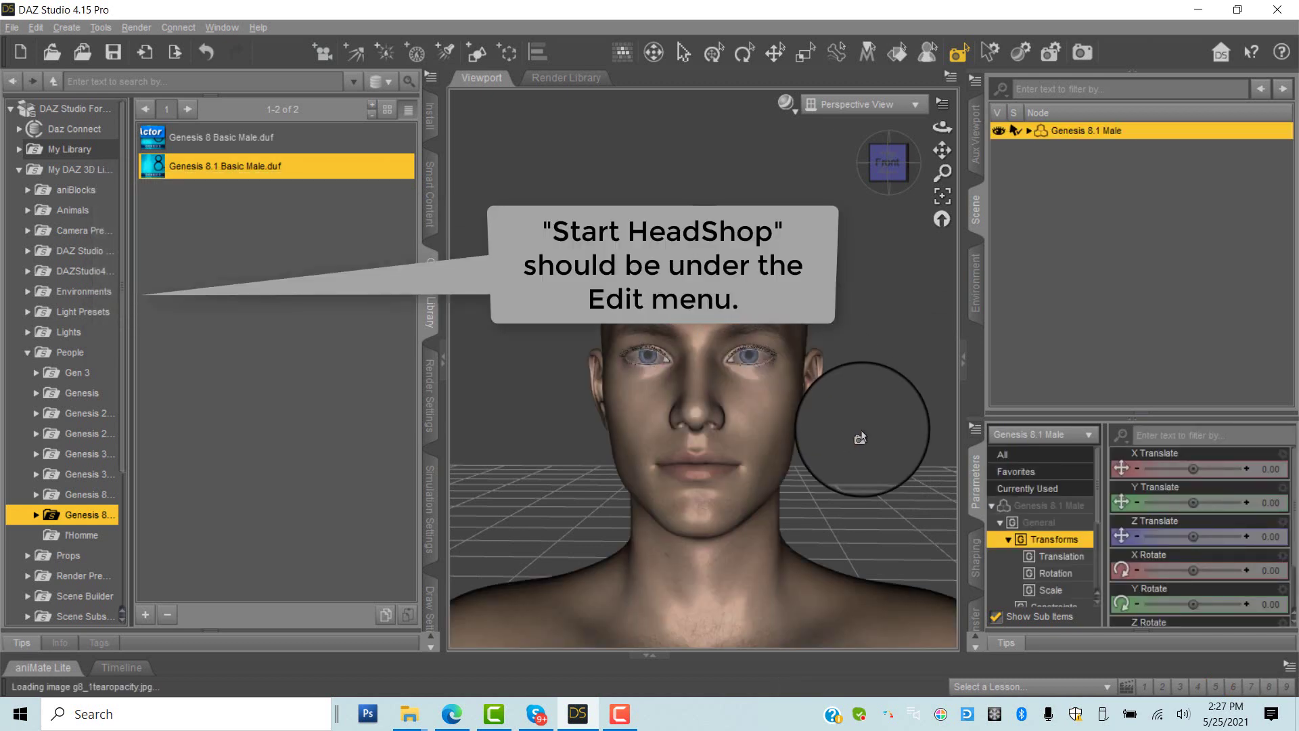
# Start HeadShop on the figure with Face and Lips textures, Chin geometry and 65.4% morph strength.
pyautogui.click(35, 28)
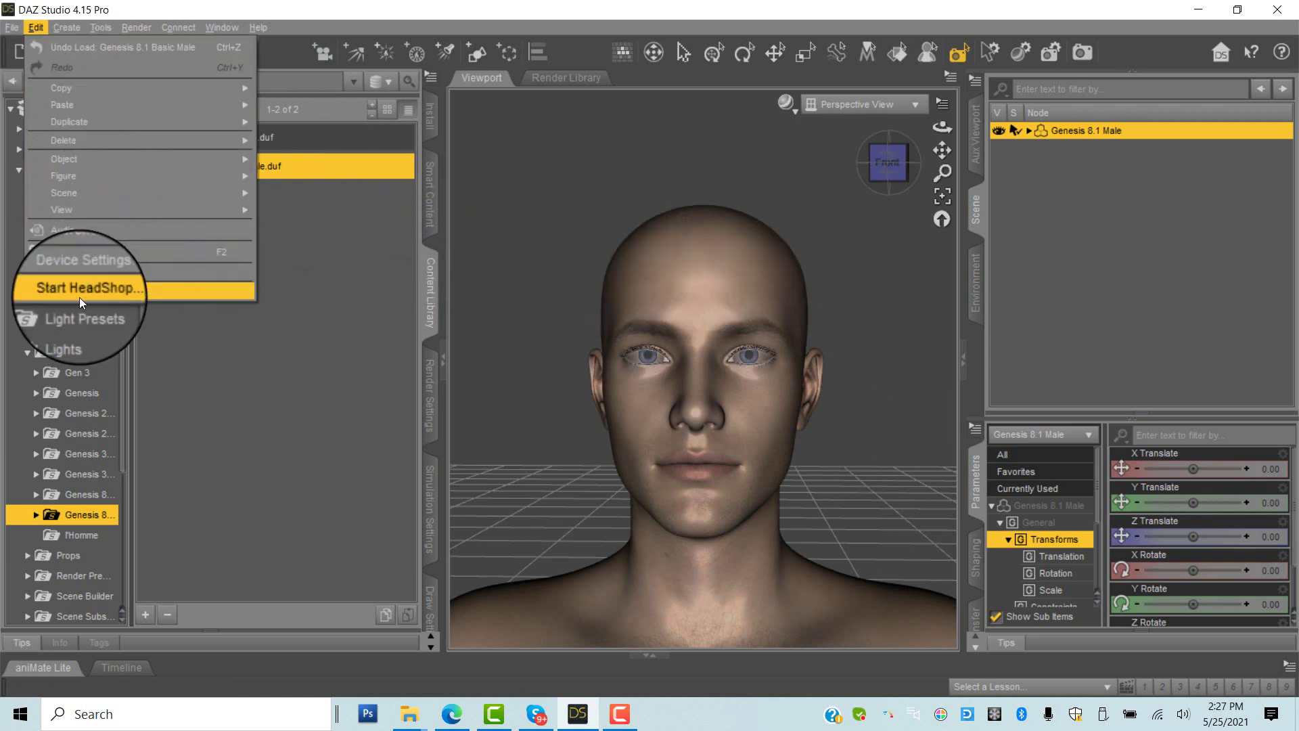
pyautogui.click(83, 293)
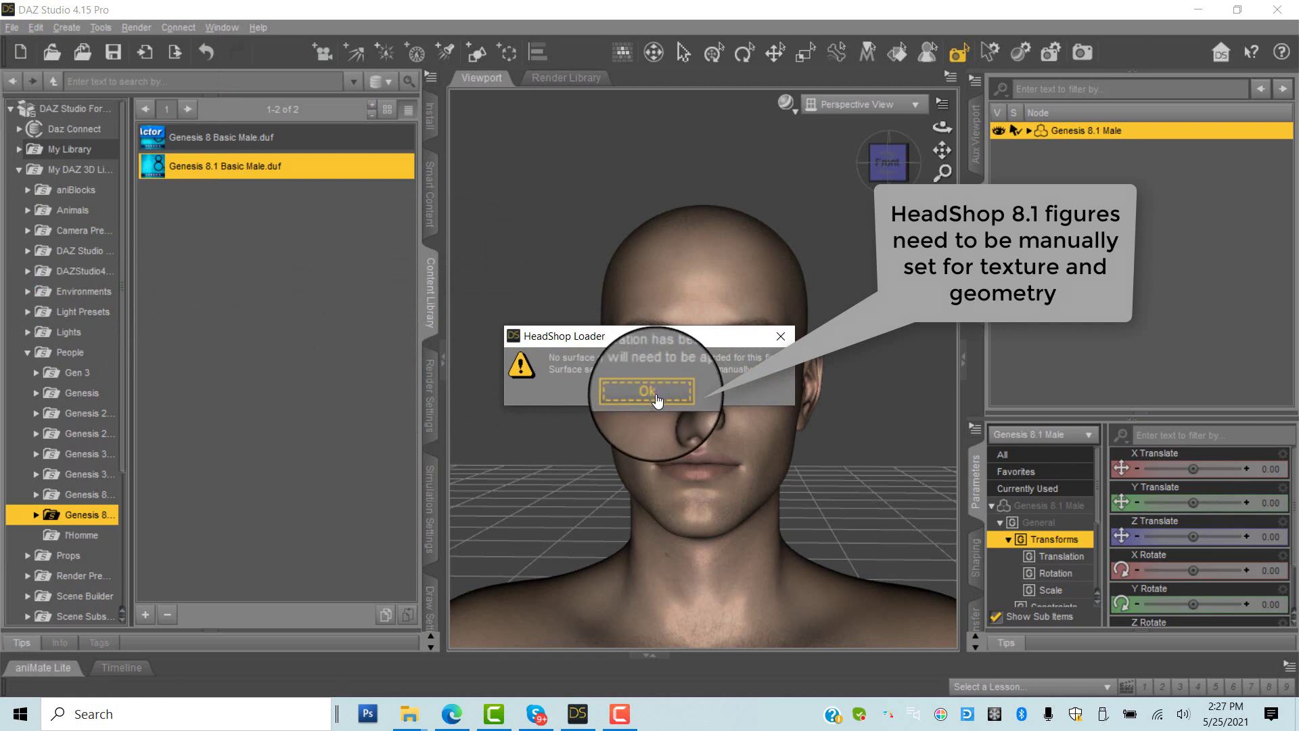
pyautogui.click(655, 398)
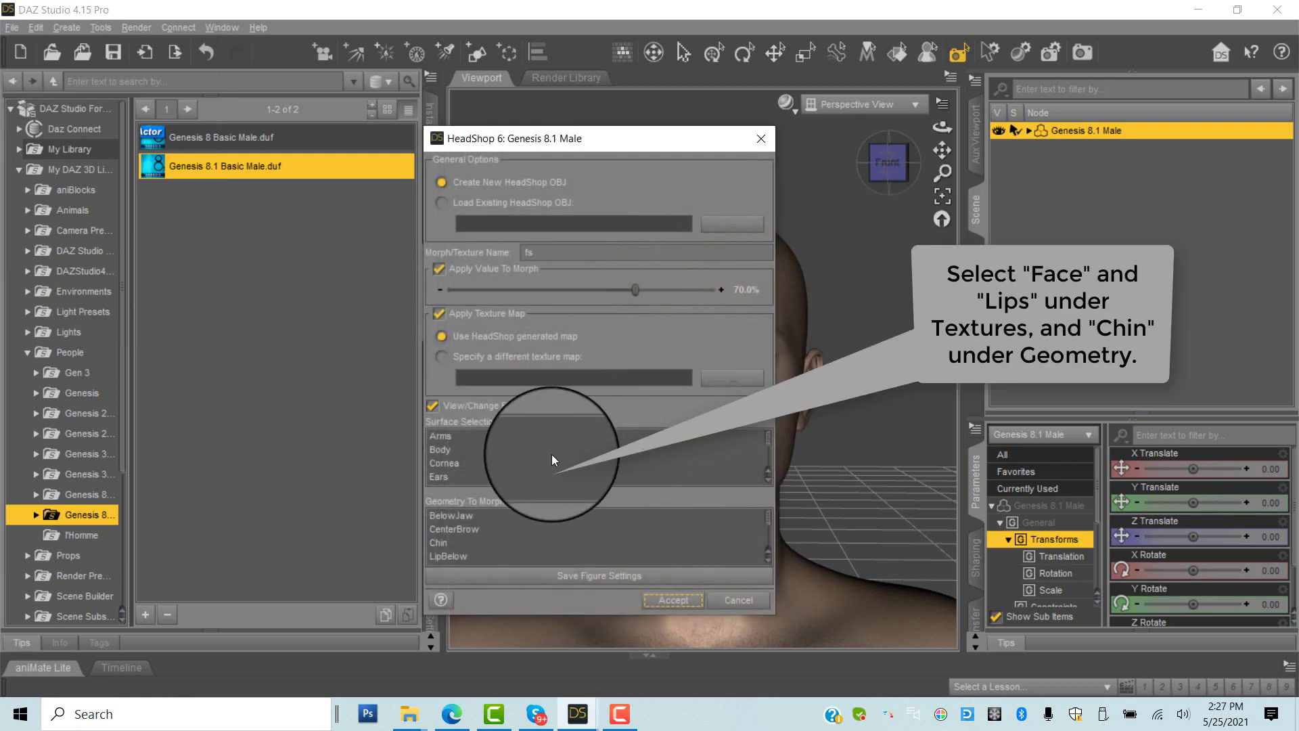
pyautogui.scroll(-2, 551, 454)
pyautogui.click(456, 468)
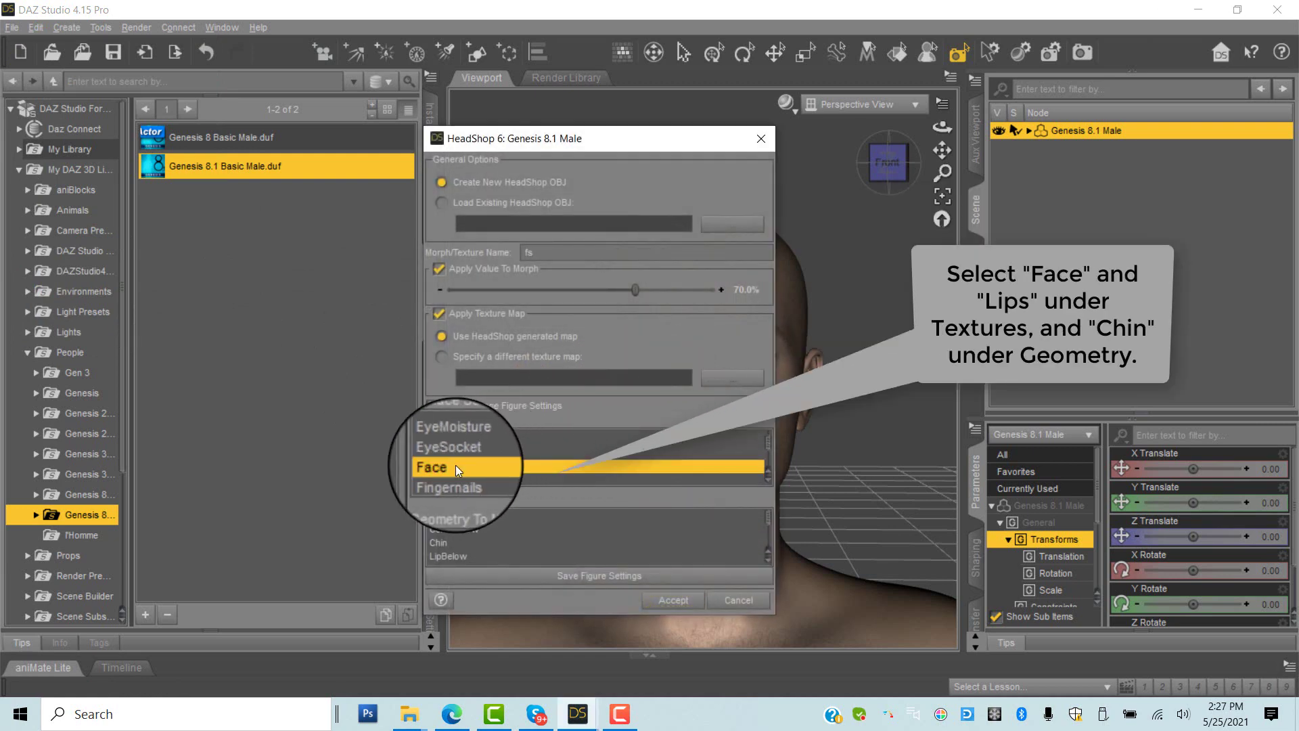
pyautogui.scroll(-2, 456, 465)
pyautogui.click(443, 477)
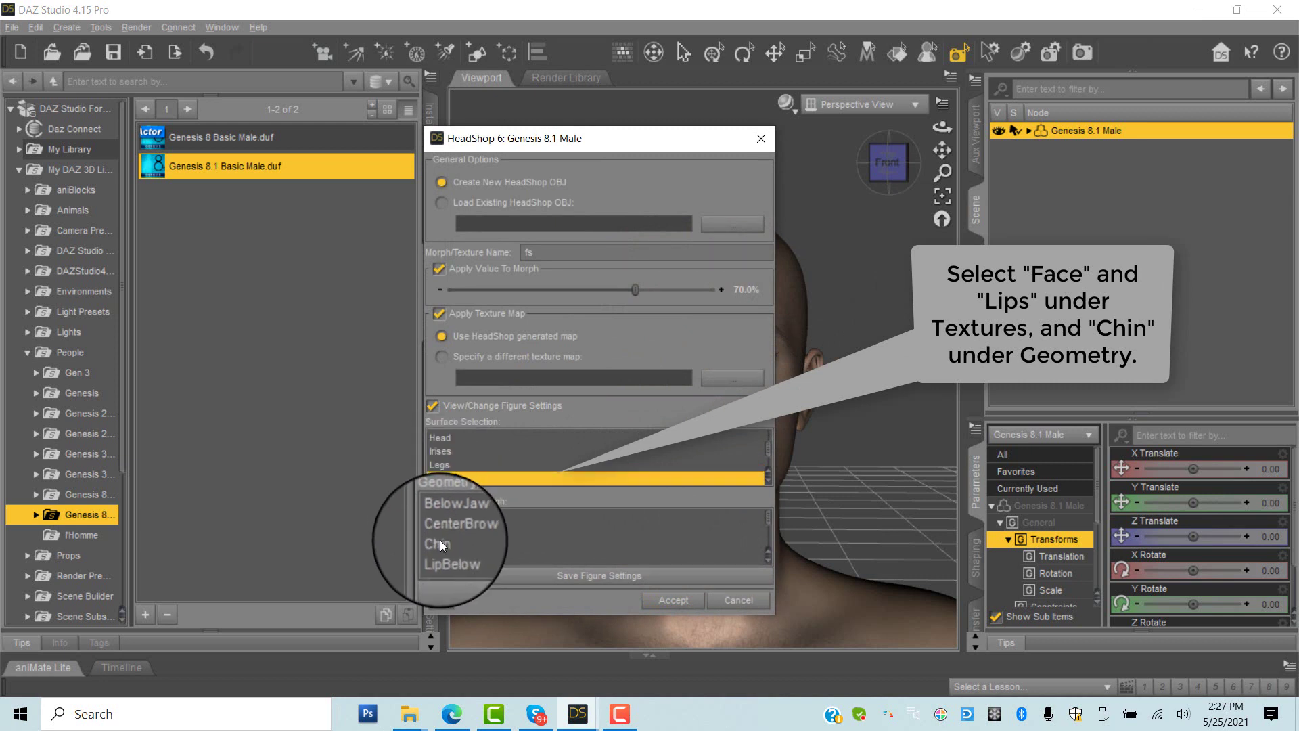
pyautogui.click(440, 541)
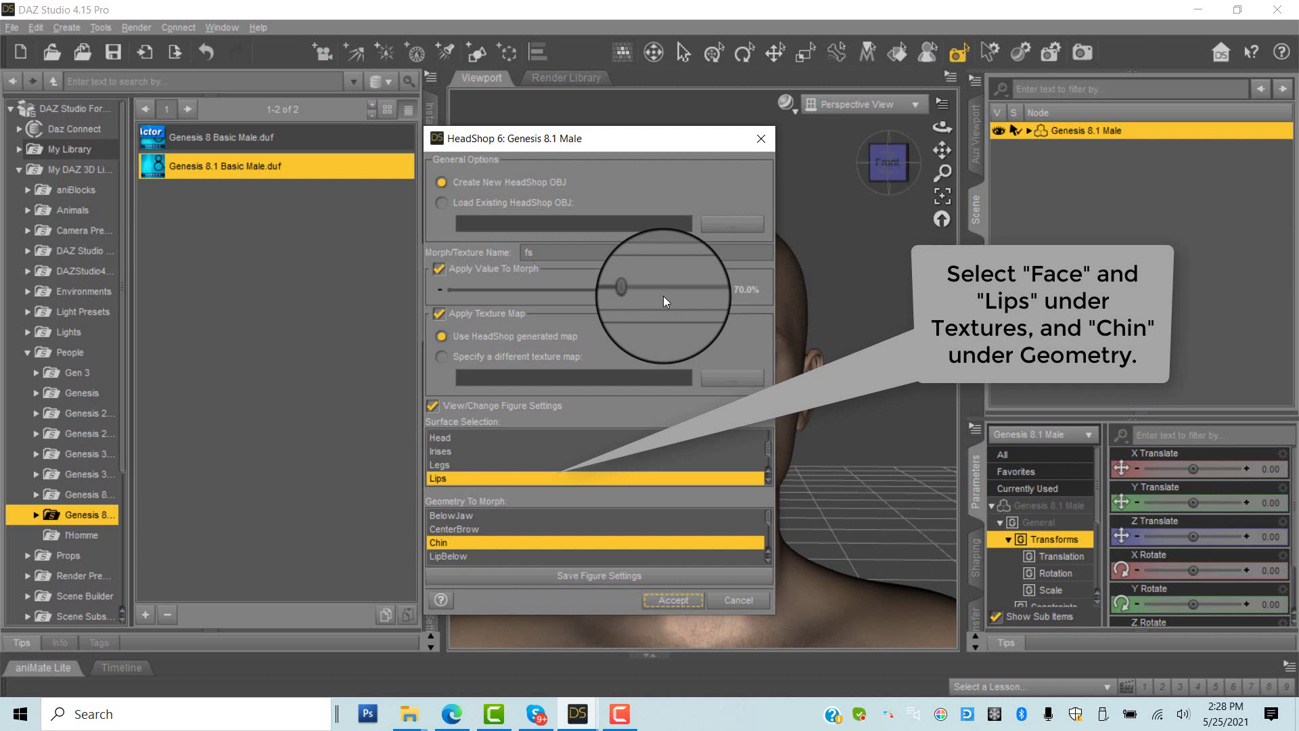
pyautogui.moveTo(632, 291)
pyautogui.mouseDown()
pyautogui.moveTo(612, 290)
pyautogui.moveTo(623, 291)
pyautogui.mouseUp()
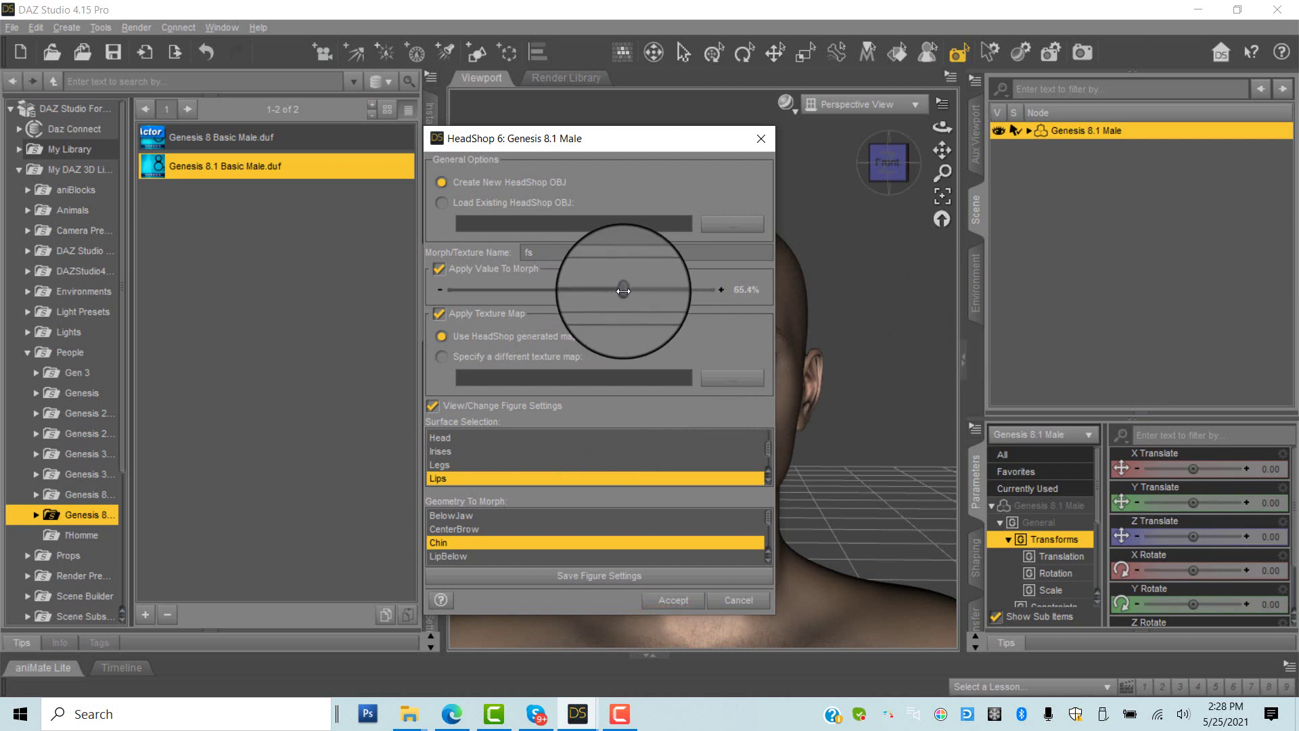
# Accept the HeadShop settings to launch HeadShop 13, then dismiss the Start Learning Now hints.
pyautogui.click(670, 601)
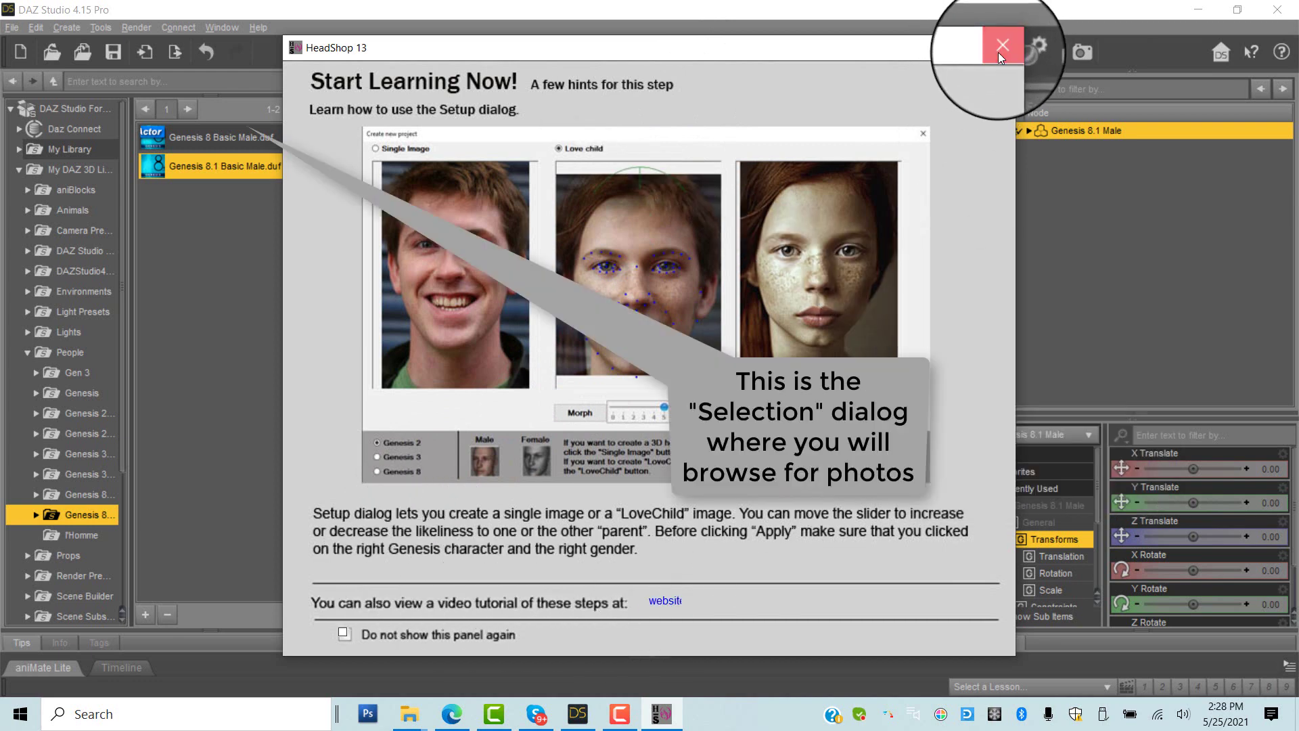
pyautogui.click(1002, 57)
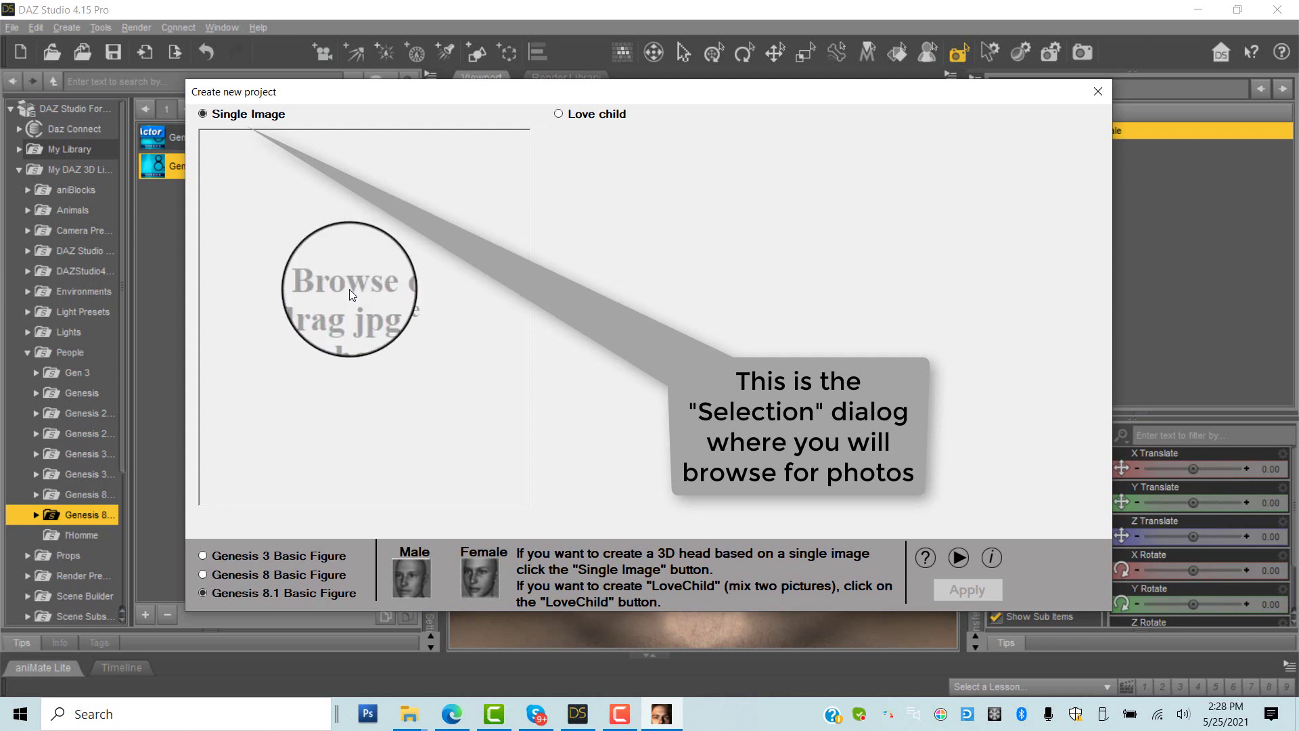
# Choose Love child, load photo 6 and the blonde girl's photo as parents, and morph them.
pyautogui.click(559, 115)
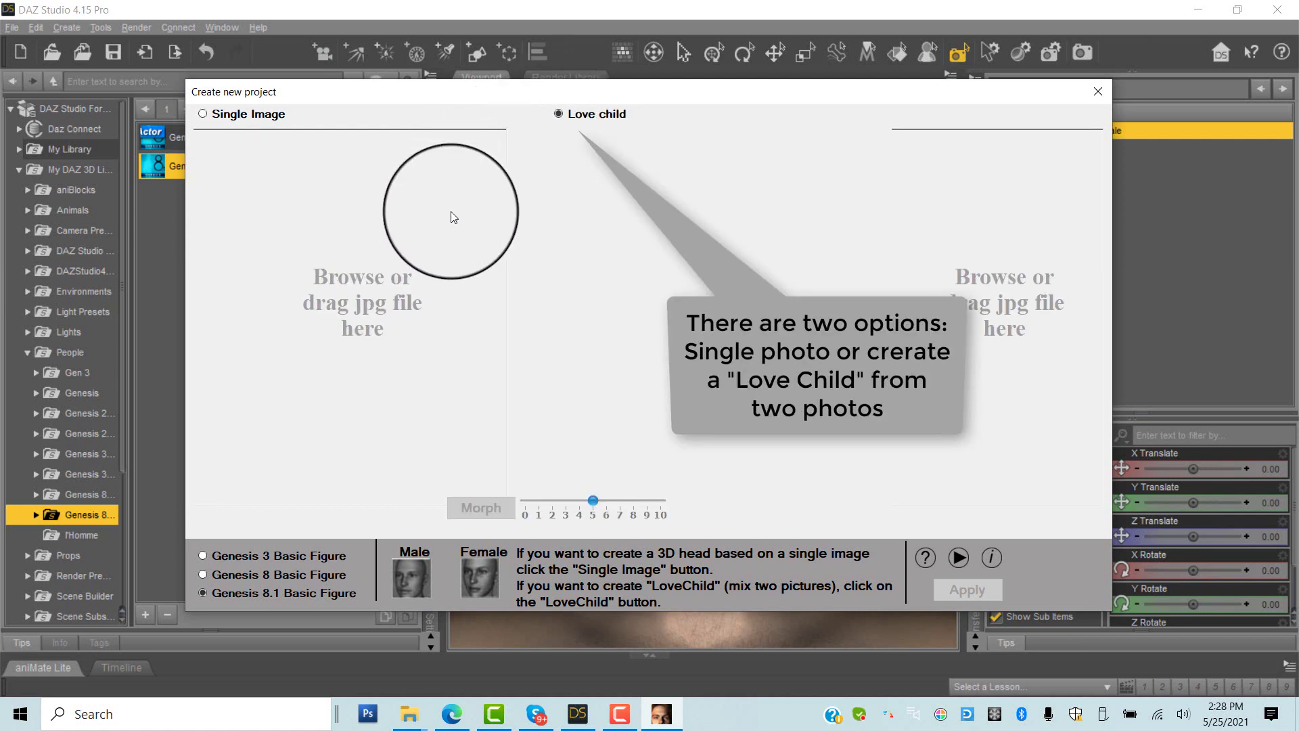
pyautogui.click(333, 289)
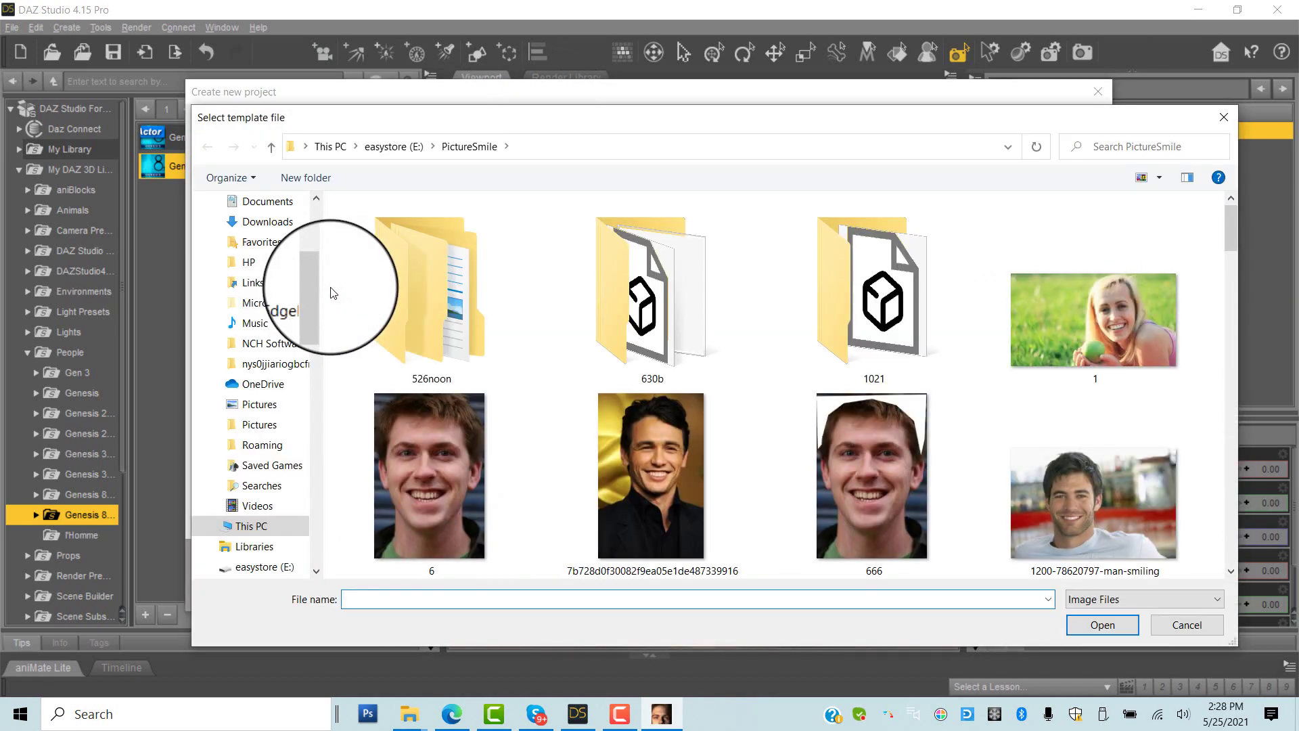
pyautogui.doubleClick(420, 476)
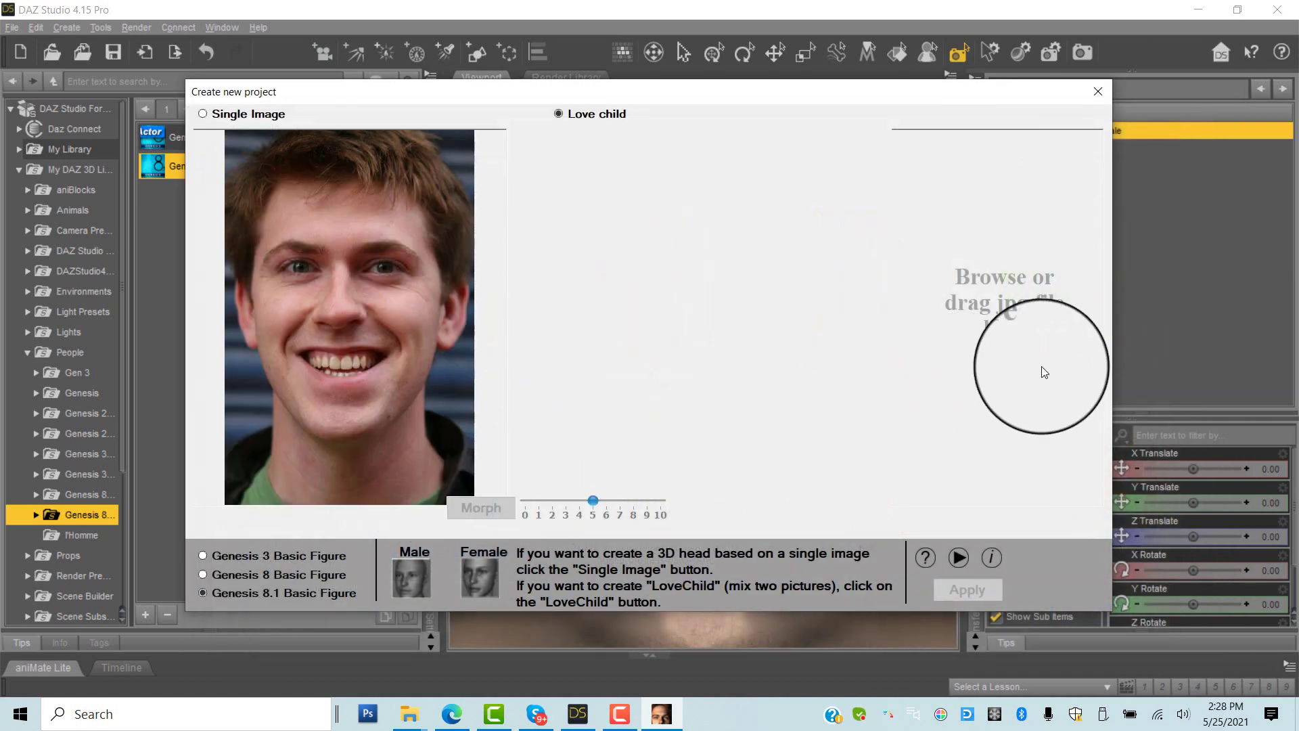
pyautogui.click(1024, 348)
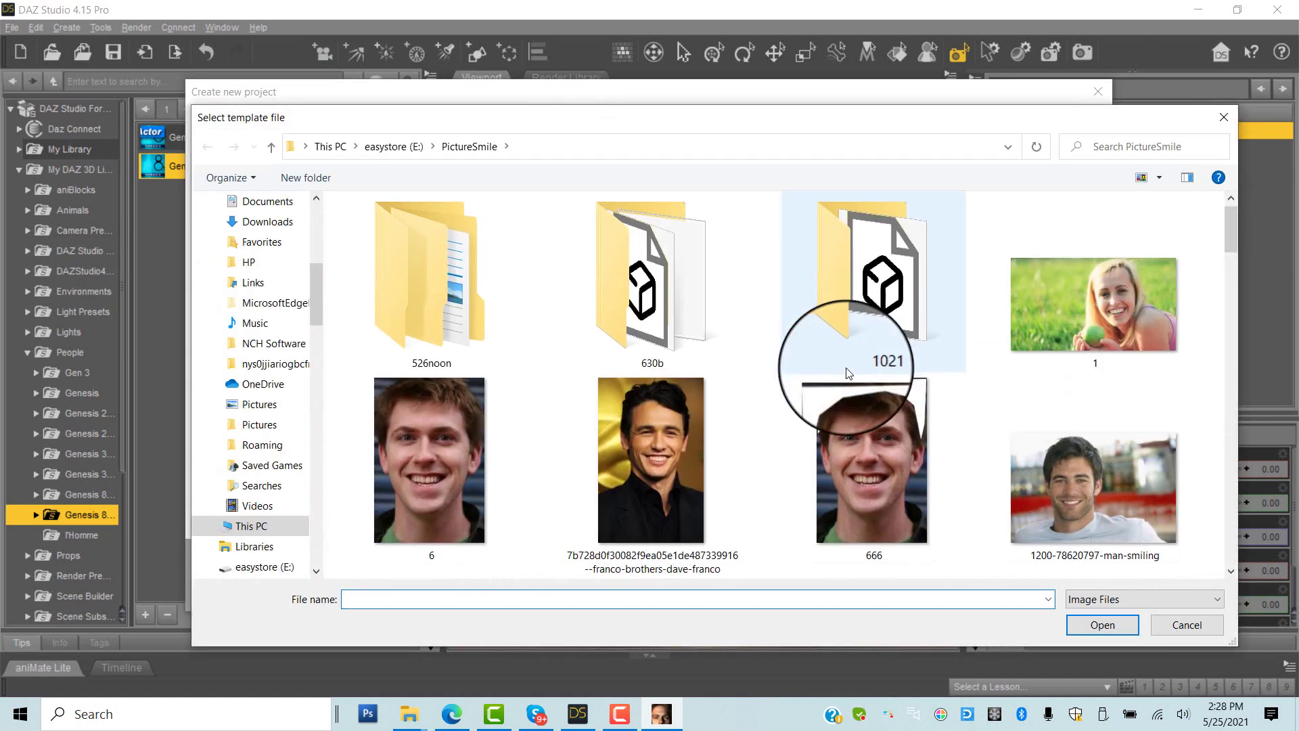
pyautogui.scroll(-5, 846, 372)
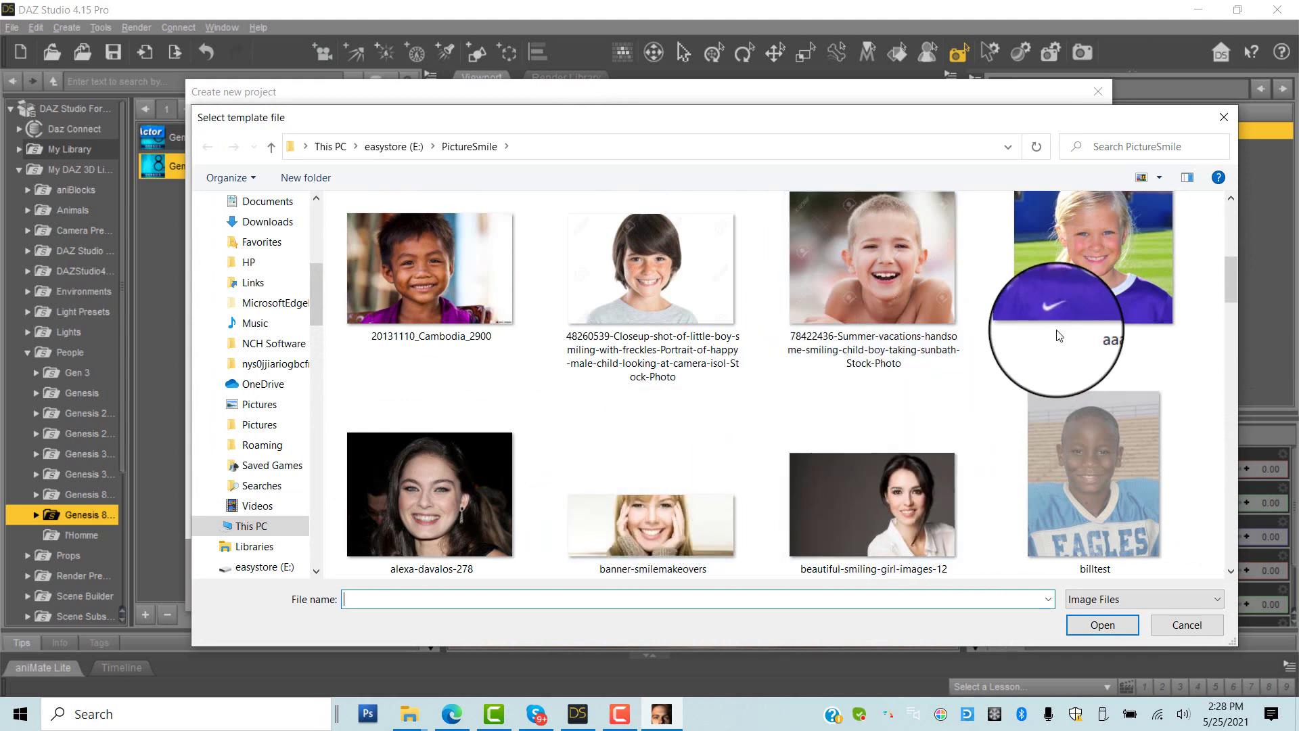
pyautogui.doubleClick(1064, 299)
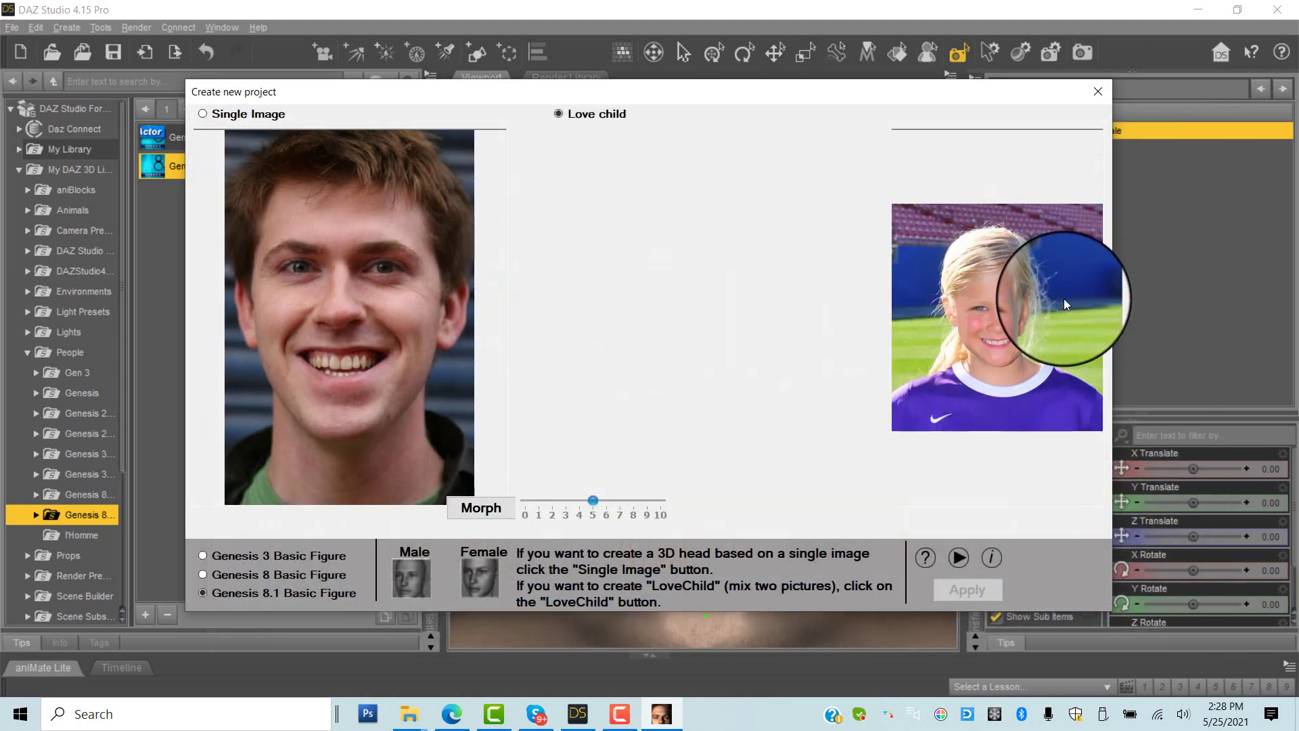
pyautogui.click(493, 509)
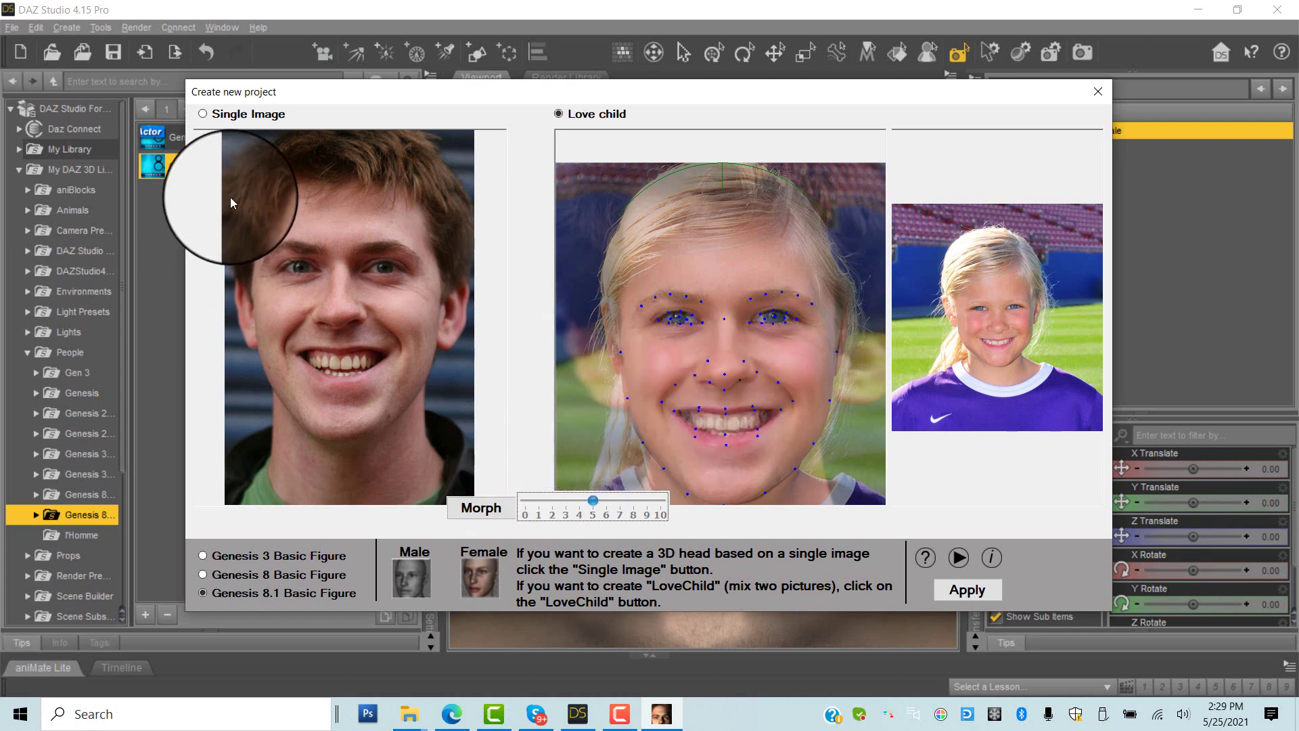
# Load the smiling man's portrait from easystore (E:) > Picture3, fit the head arc, and apply it.
pyautogui.click(203, 114)
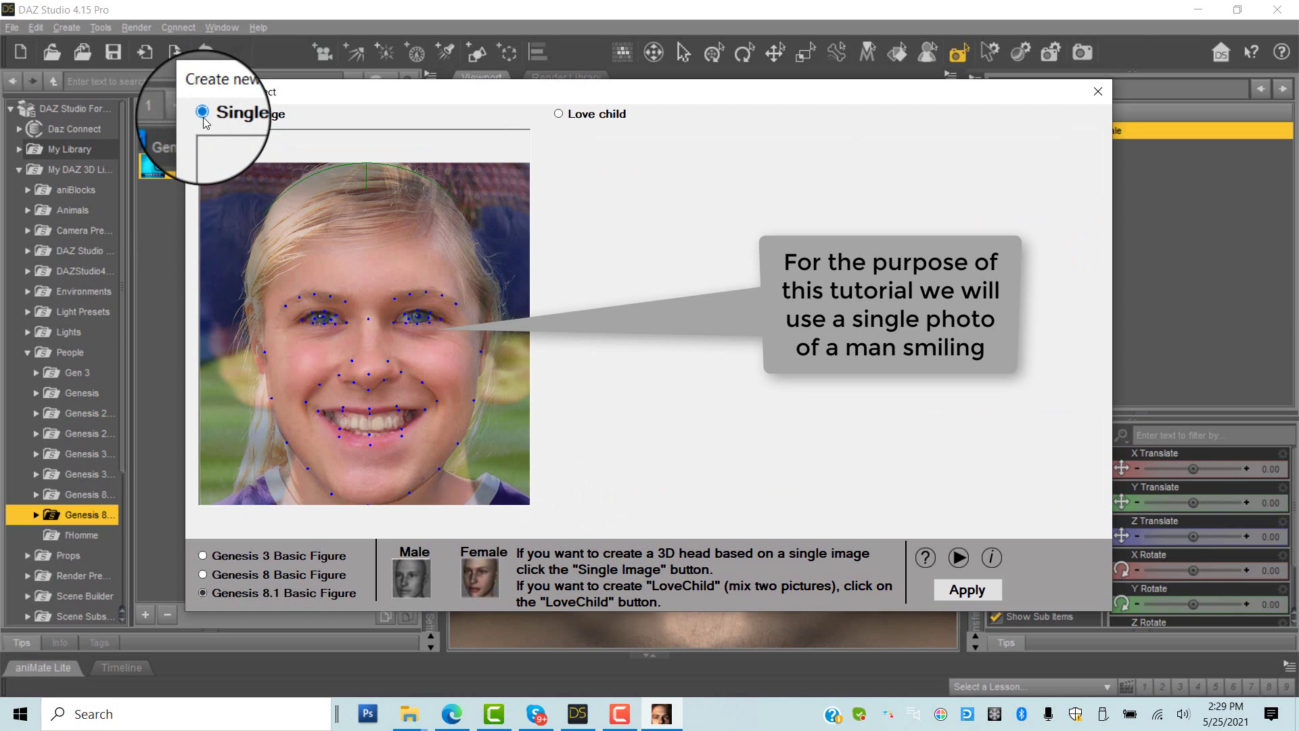
pyautogui.click(324, 324)
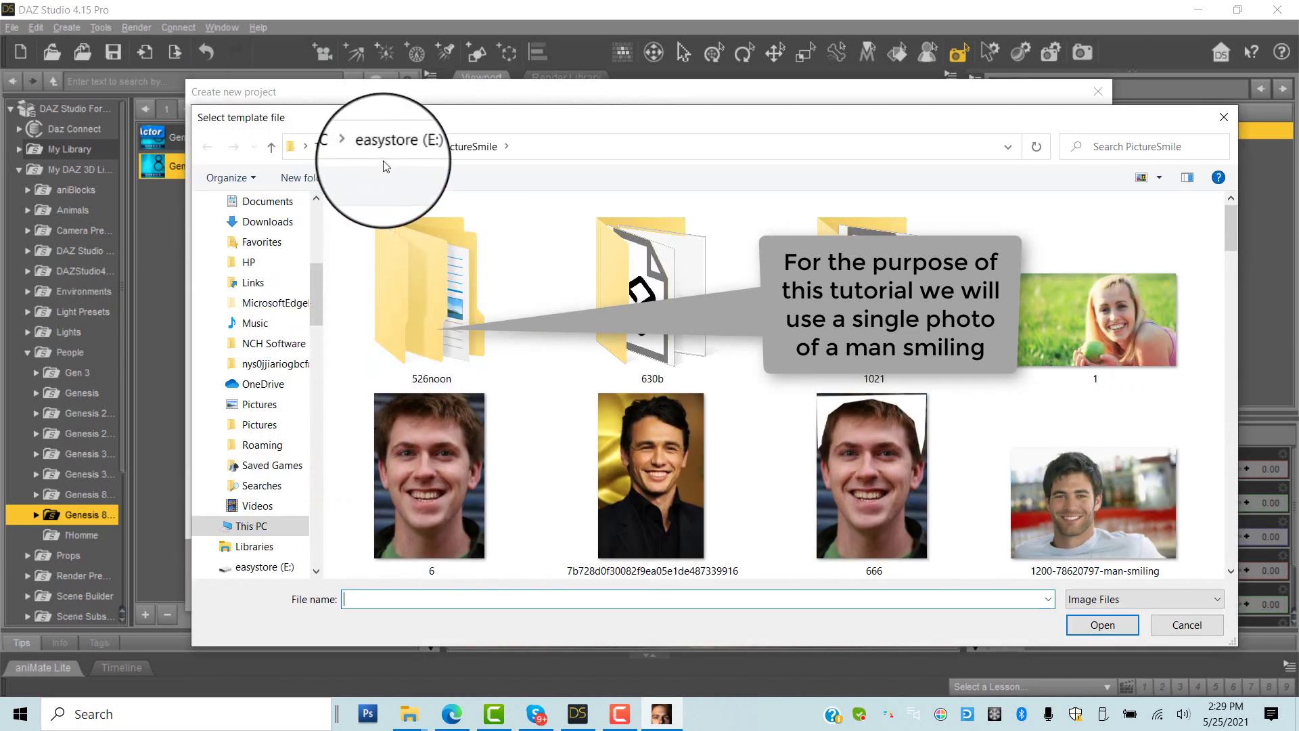
pyautogui.click(394, 147)
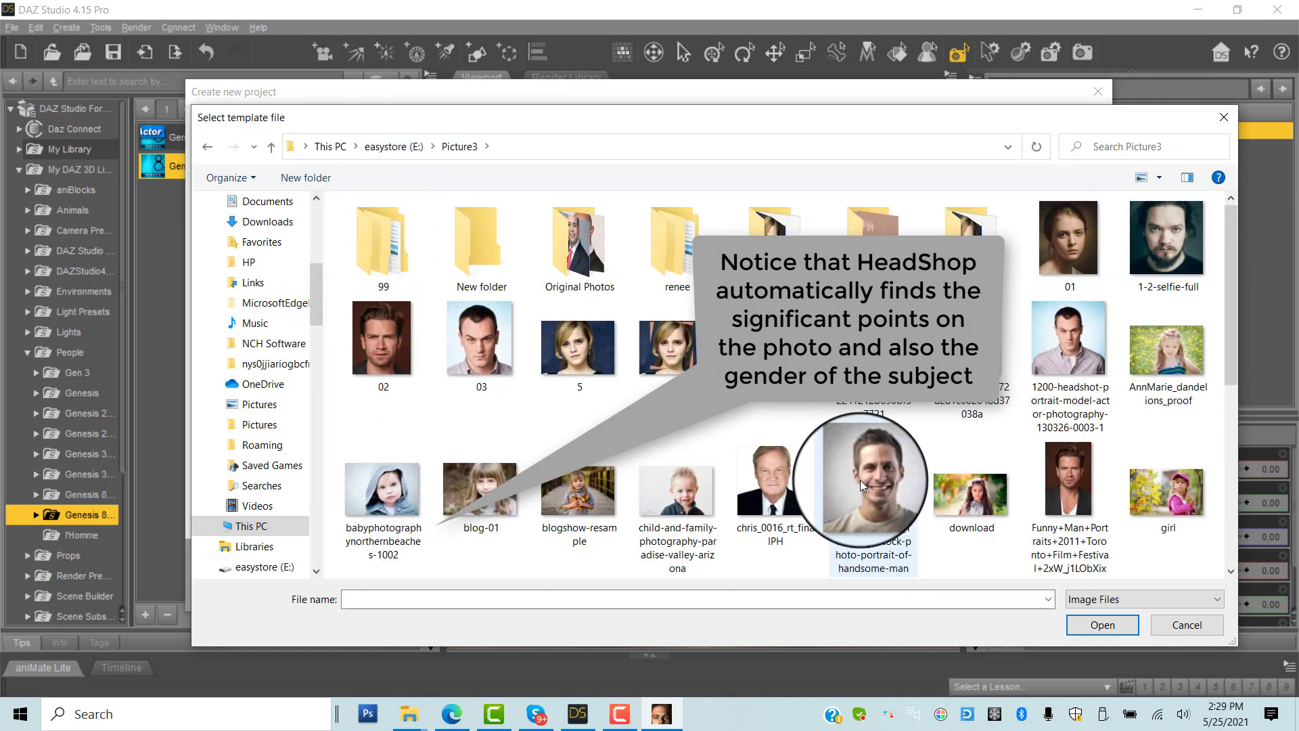
pyautogui.doubleClick(860, 480)
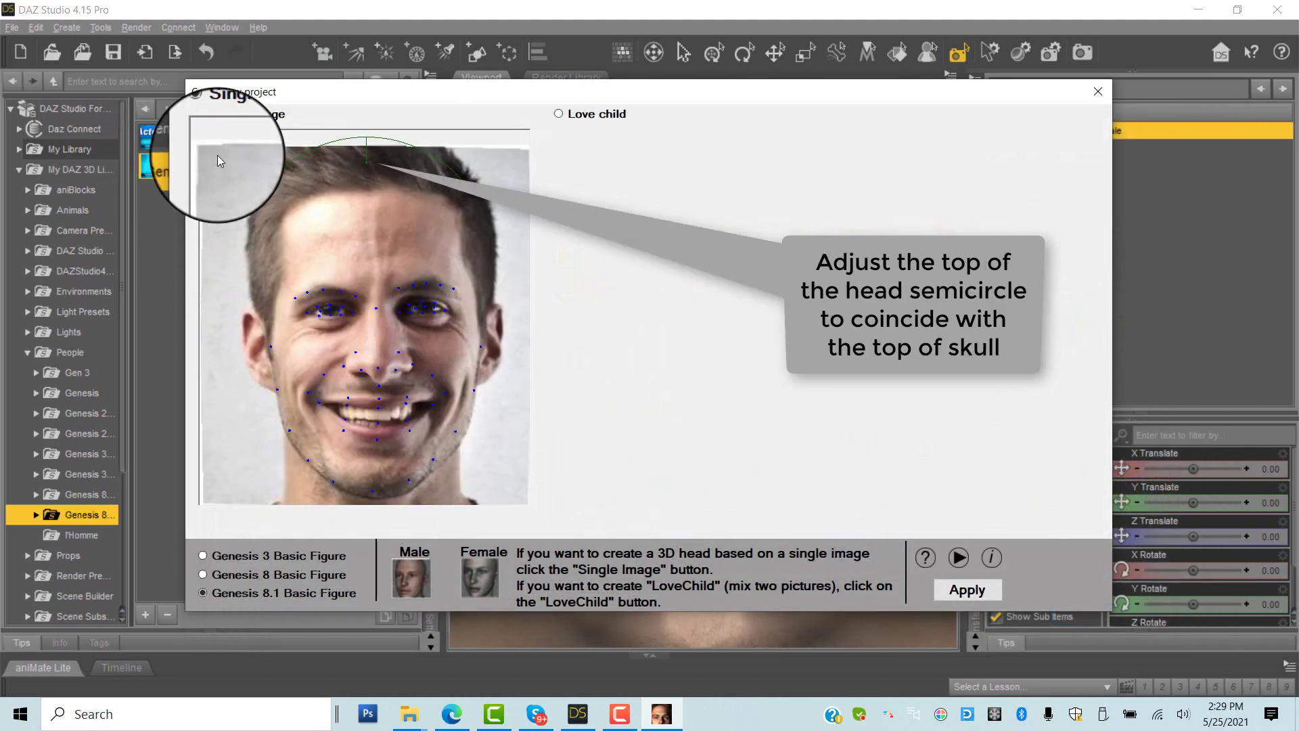
pyautogui.moveTo(367, 139); pyautogui.dragTo(366, 147)
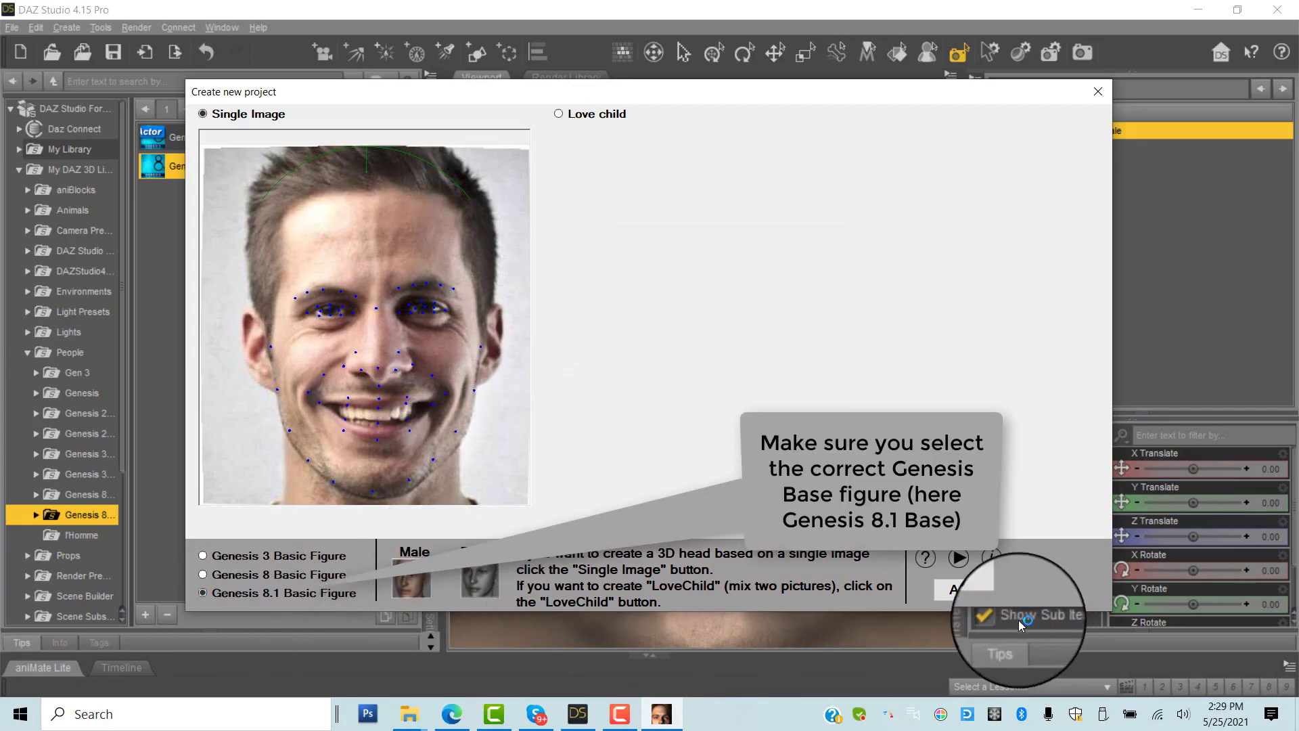
pyautogui.click(968, 588)
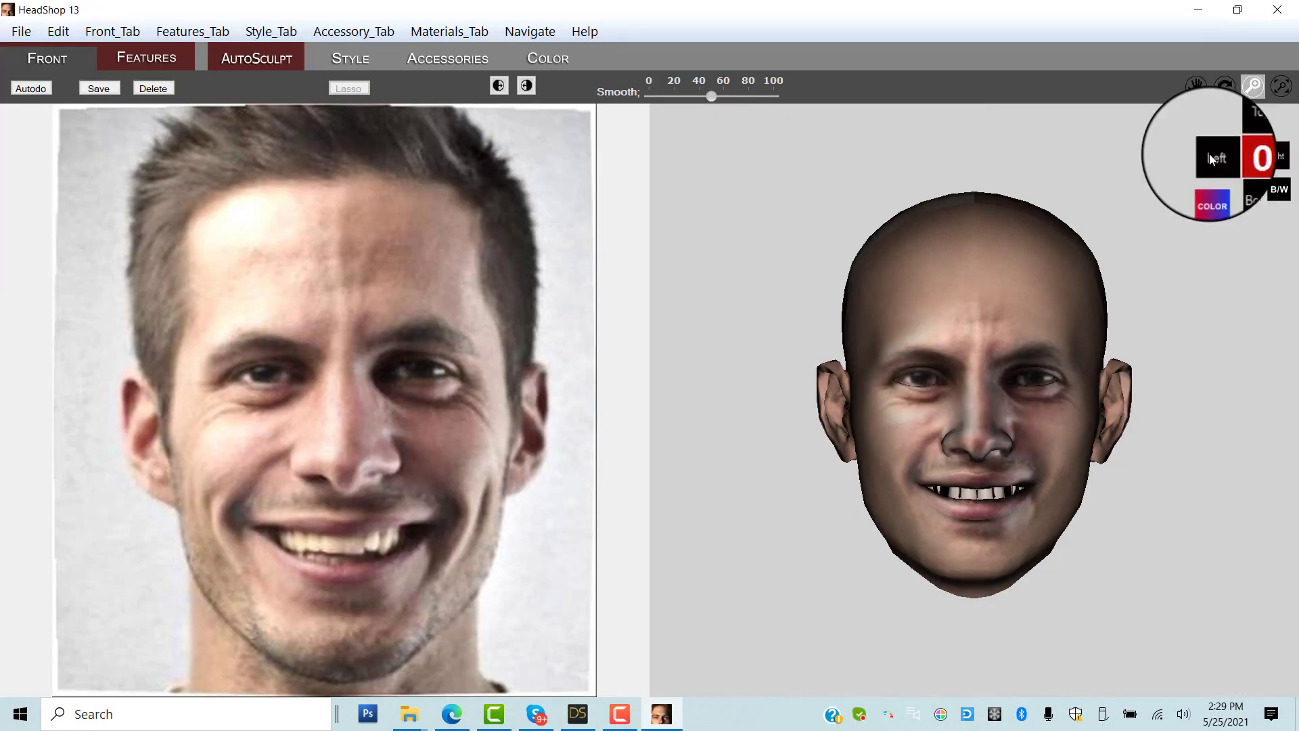
# Zoom in on the generated head and toggle the half-head texture preview.
pyautogui.scroll(3, 1120, 305)
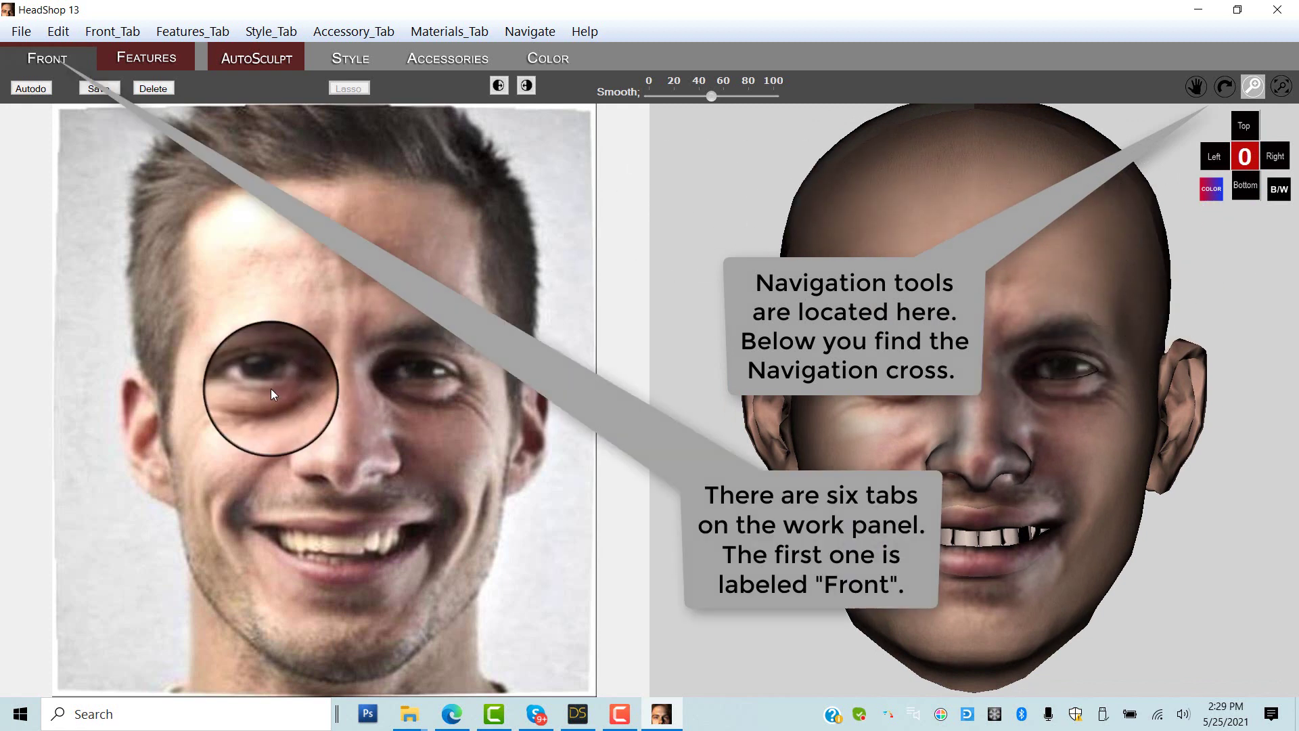
pyautogui.click(498, 85)
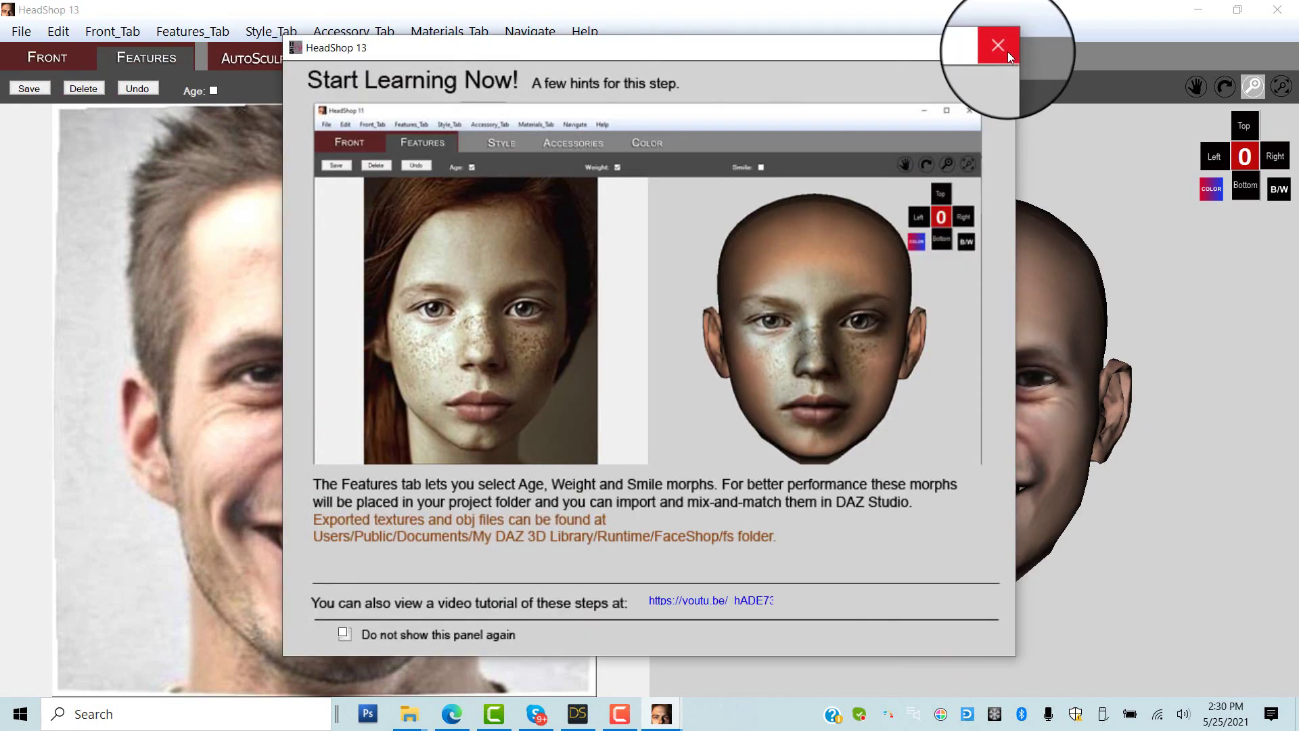
# Tick the Age, Weight and Smile morphs for the head.
pyautogui.click(999, 46)
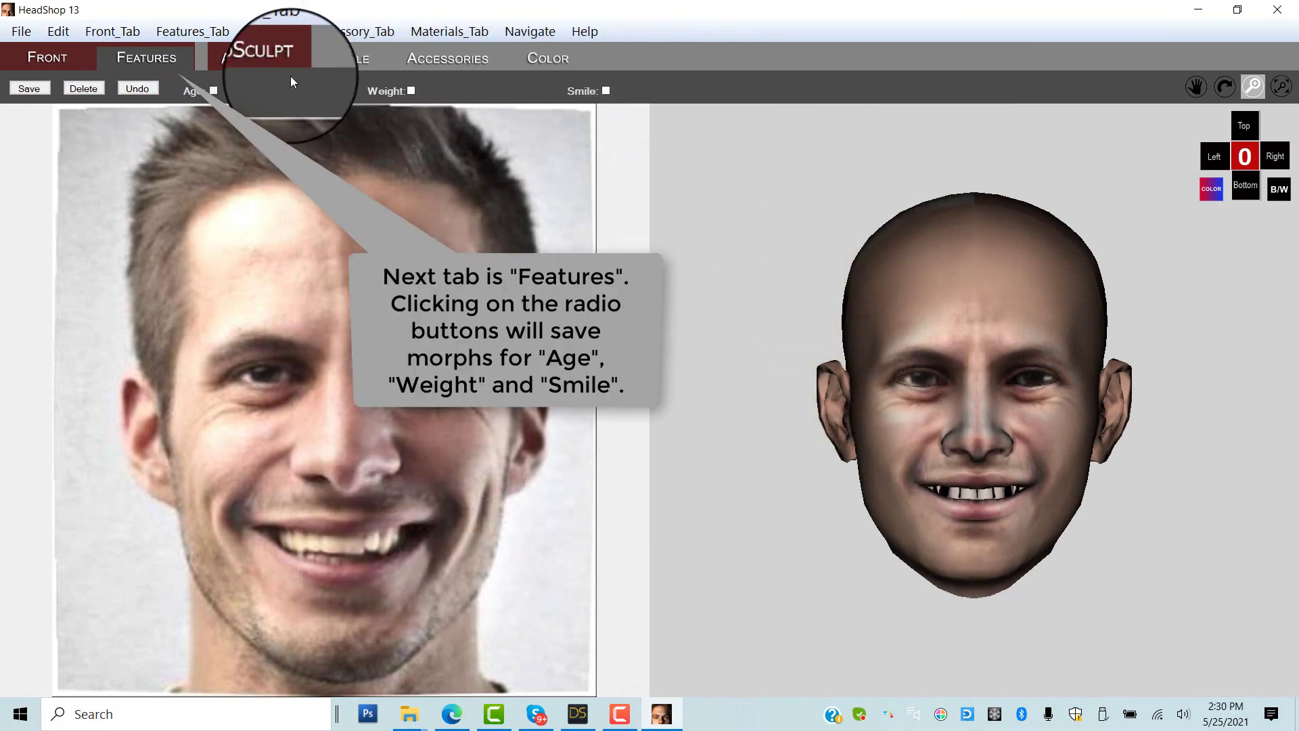
pyautogui.click(215, 89)
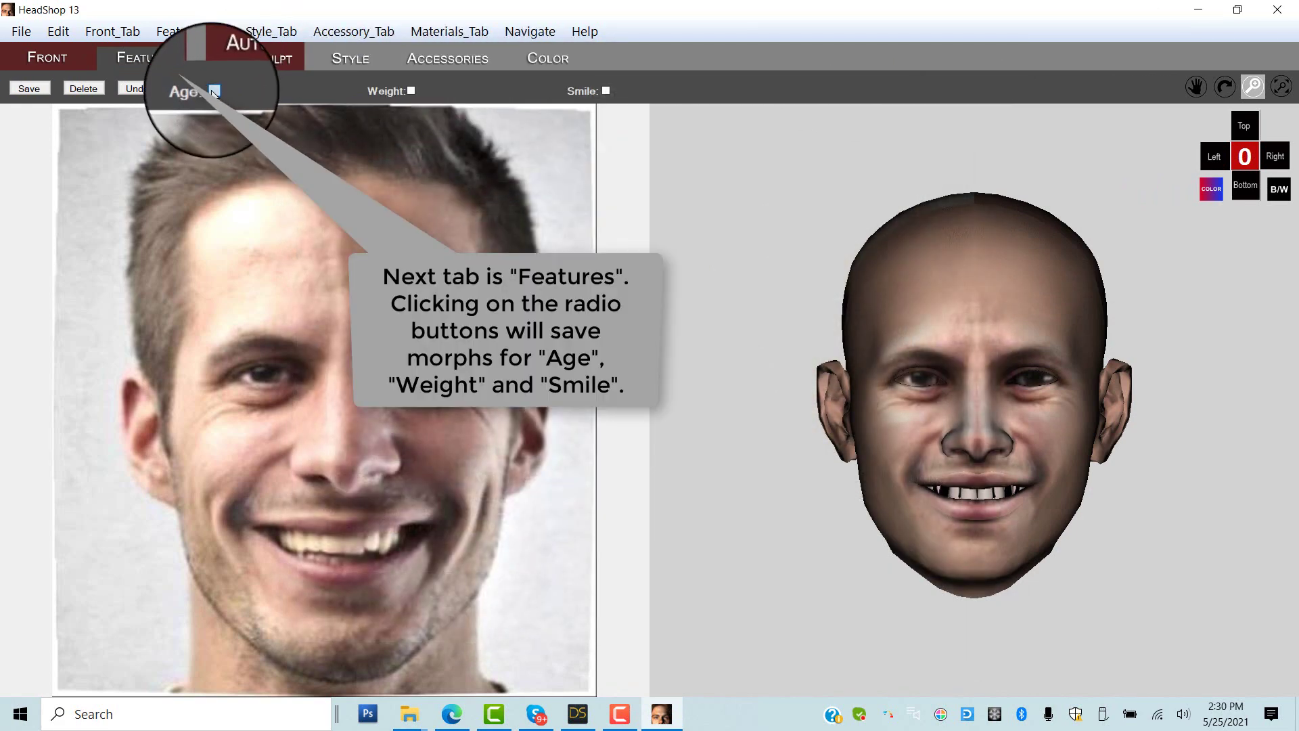
pyautogui.click(412, 91)
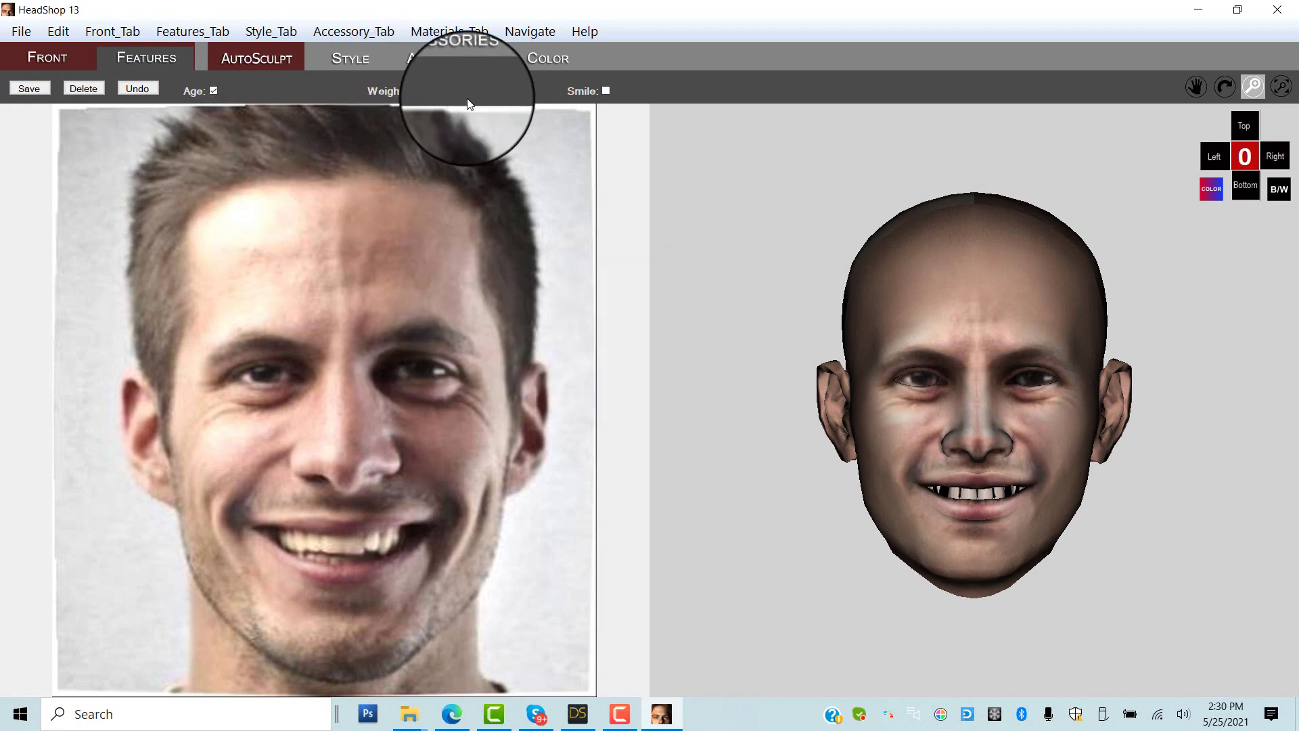
pyautogui.click(606, 91)
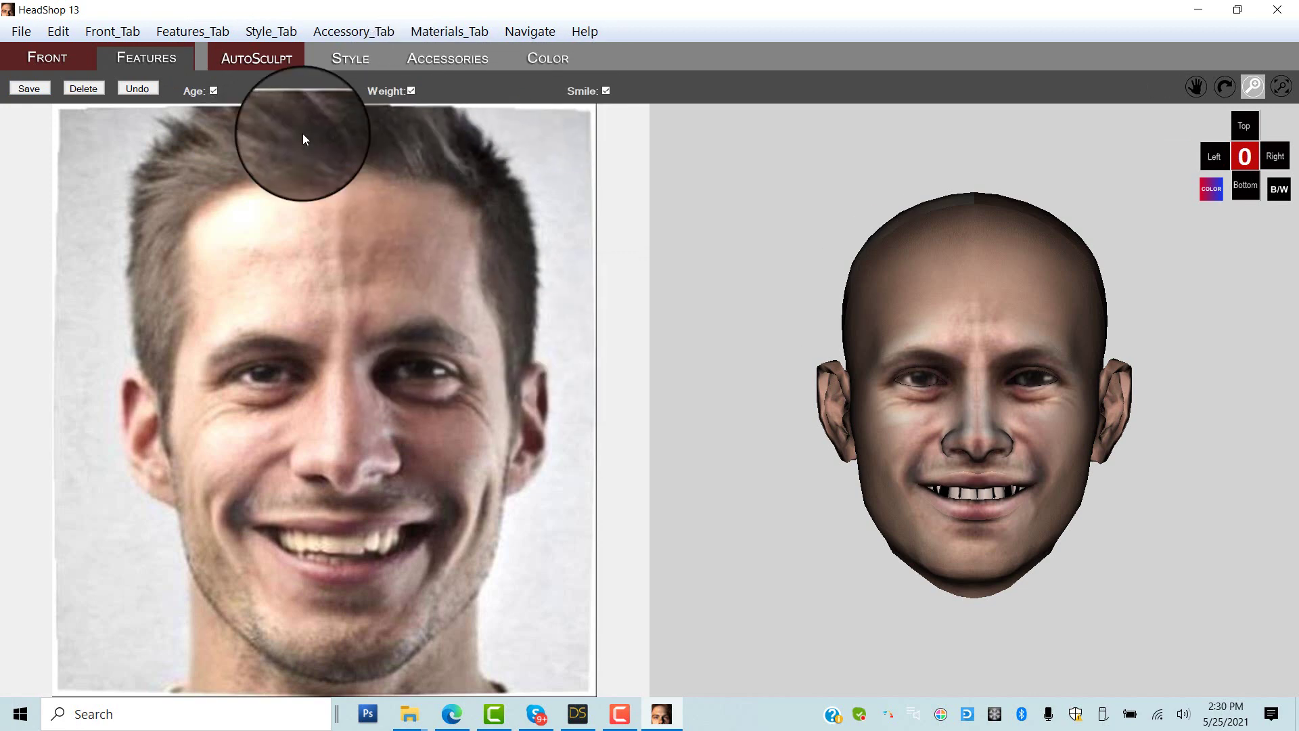
# Go to AutoSculpt, dismiss its hints and zoom in on the head.
pyautogui.click(263, 61)
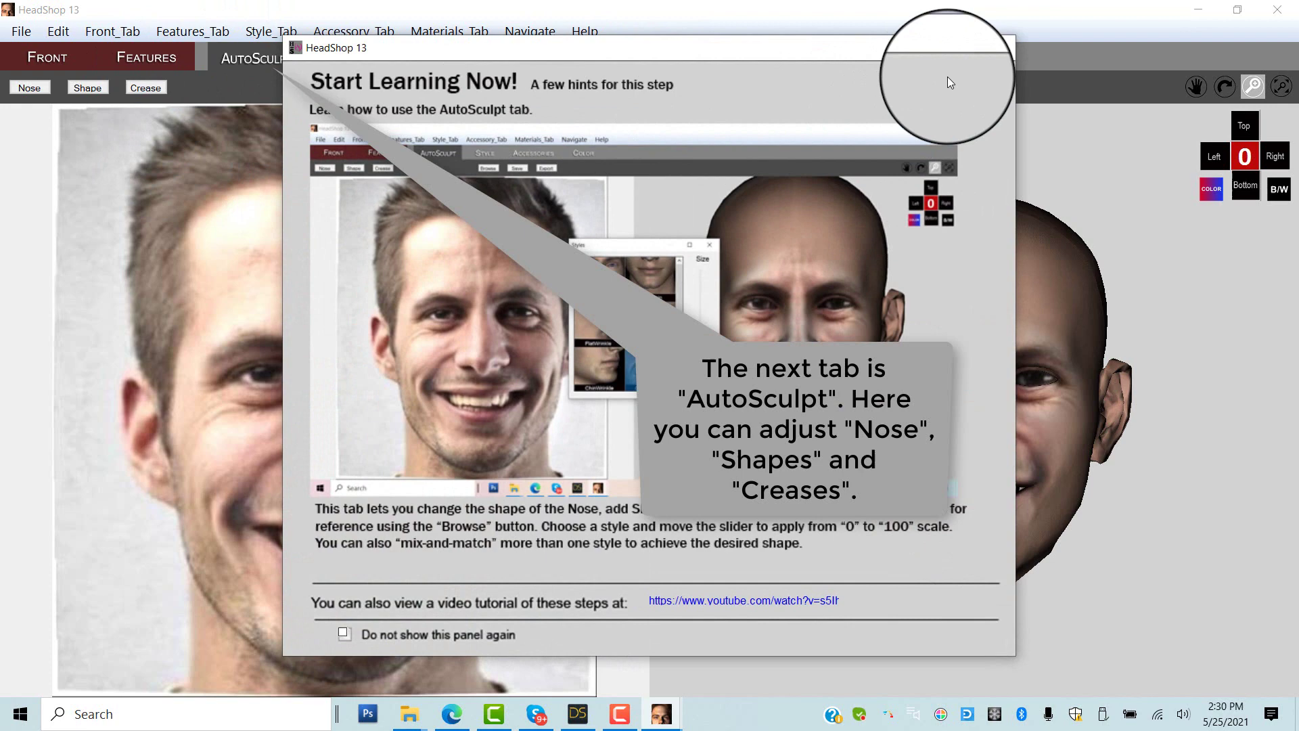
pyautogui.click(1000, 49)
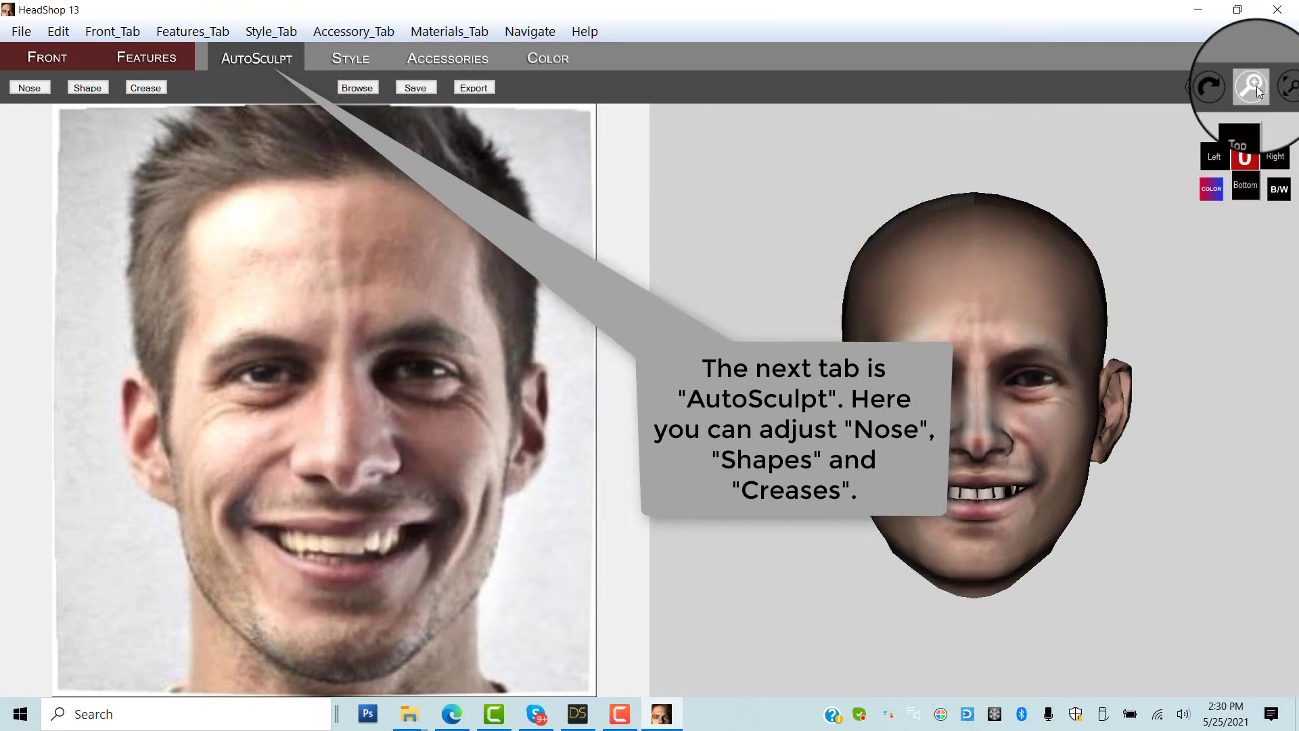
pyautogui.scroll(2, 1099, 268)
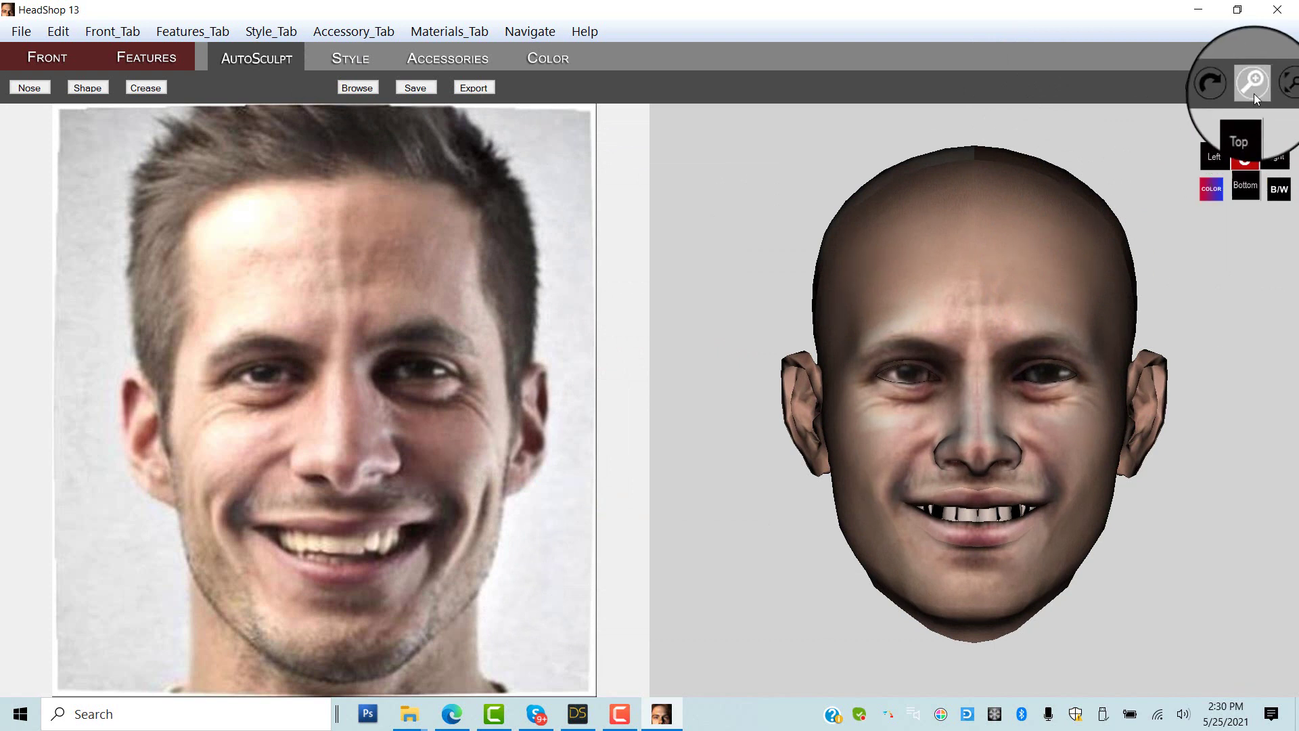
# In grey shading, apply a strengthened Hawk nose style and check it from the side.
pyautogui.click(1279, 191)
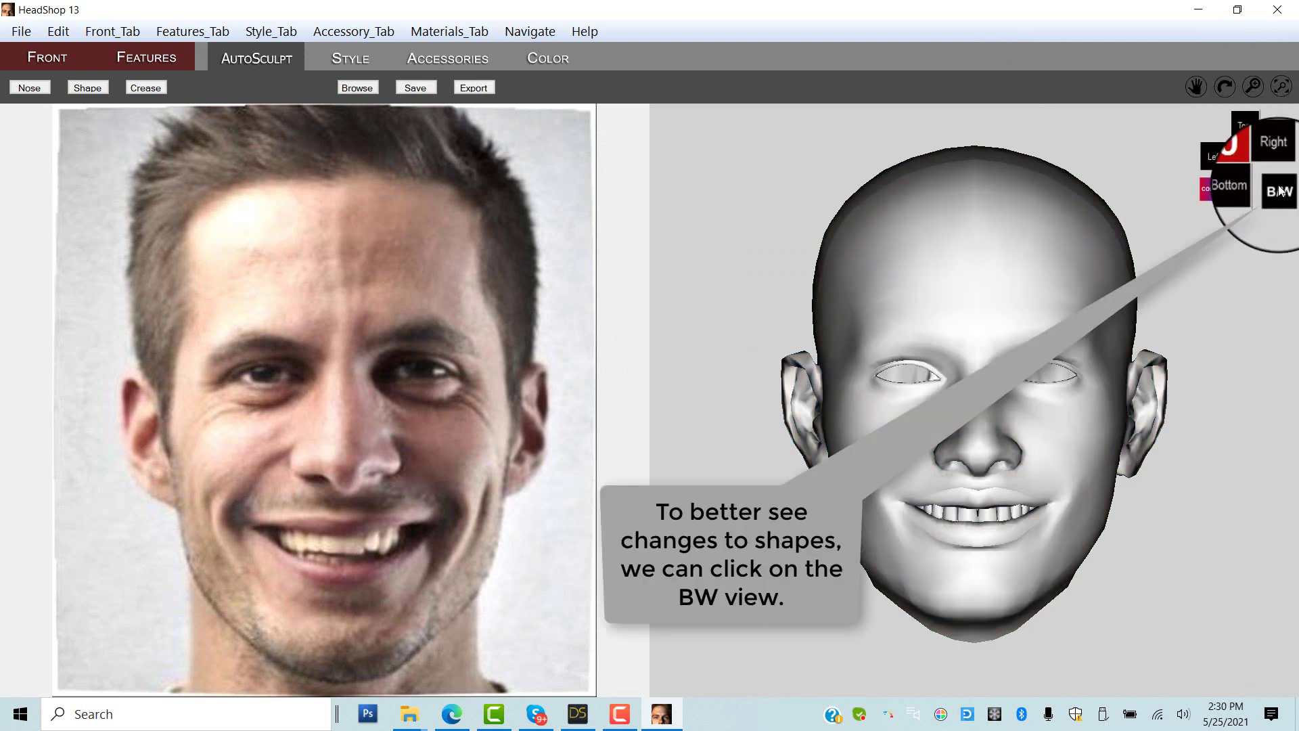
pyautogui.click(27, 86)
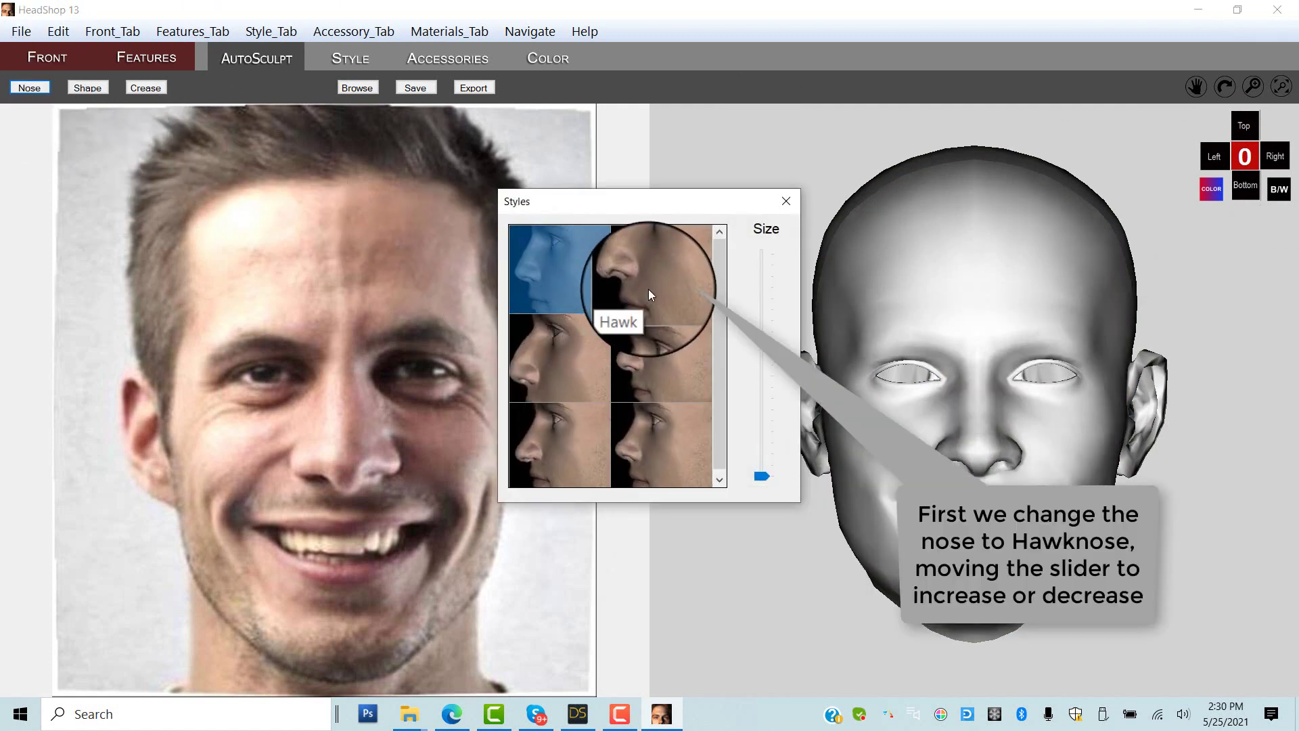
pyautogui.click(648, 289)
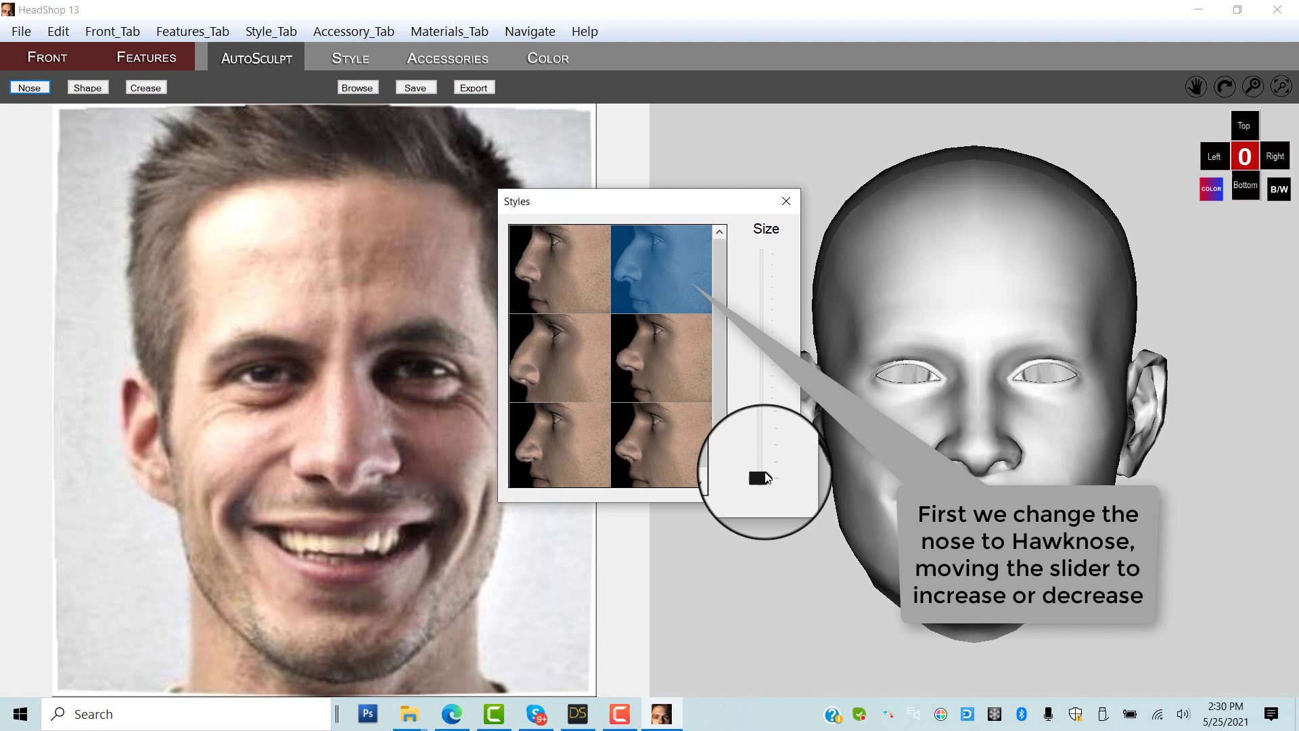
pyautogui.moveTo(767, 477); pyautogui.dragTo(776, 385)
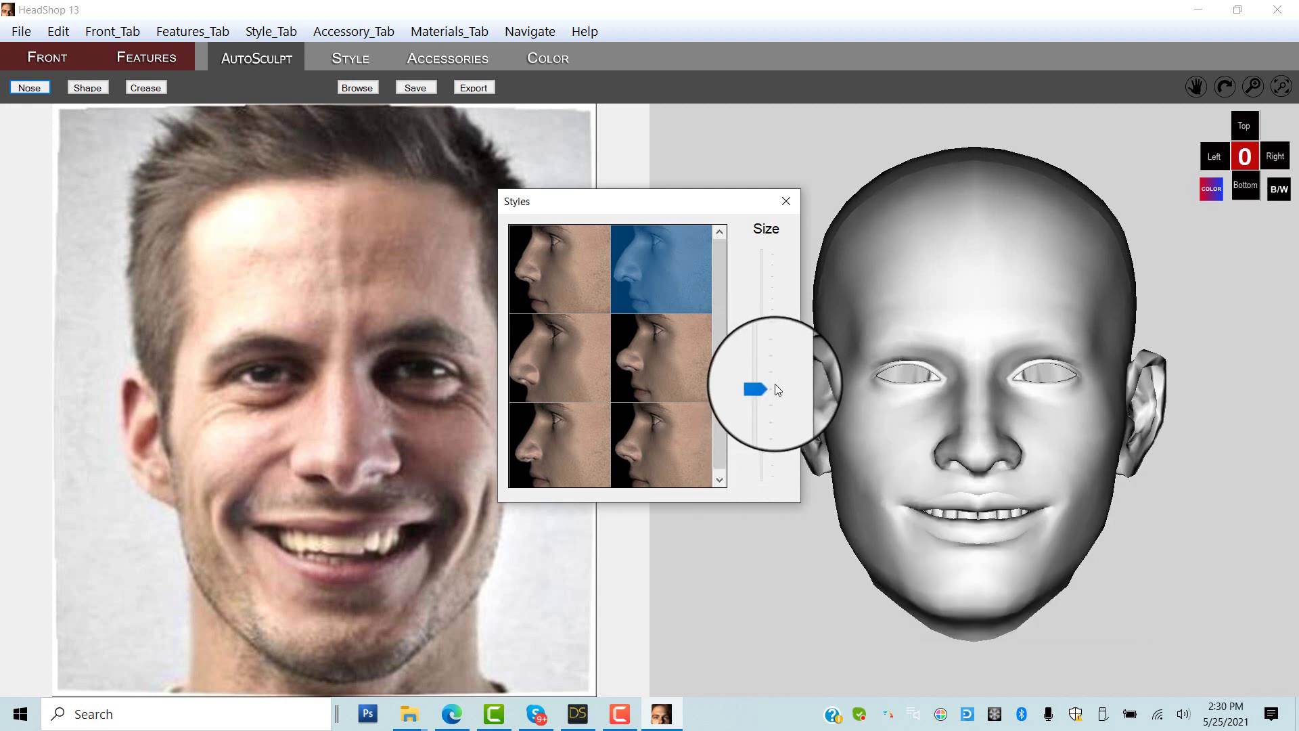
pyautogui.click(1224, 86)
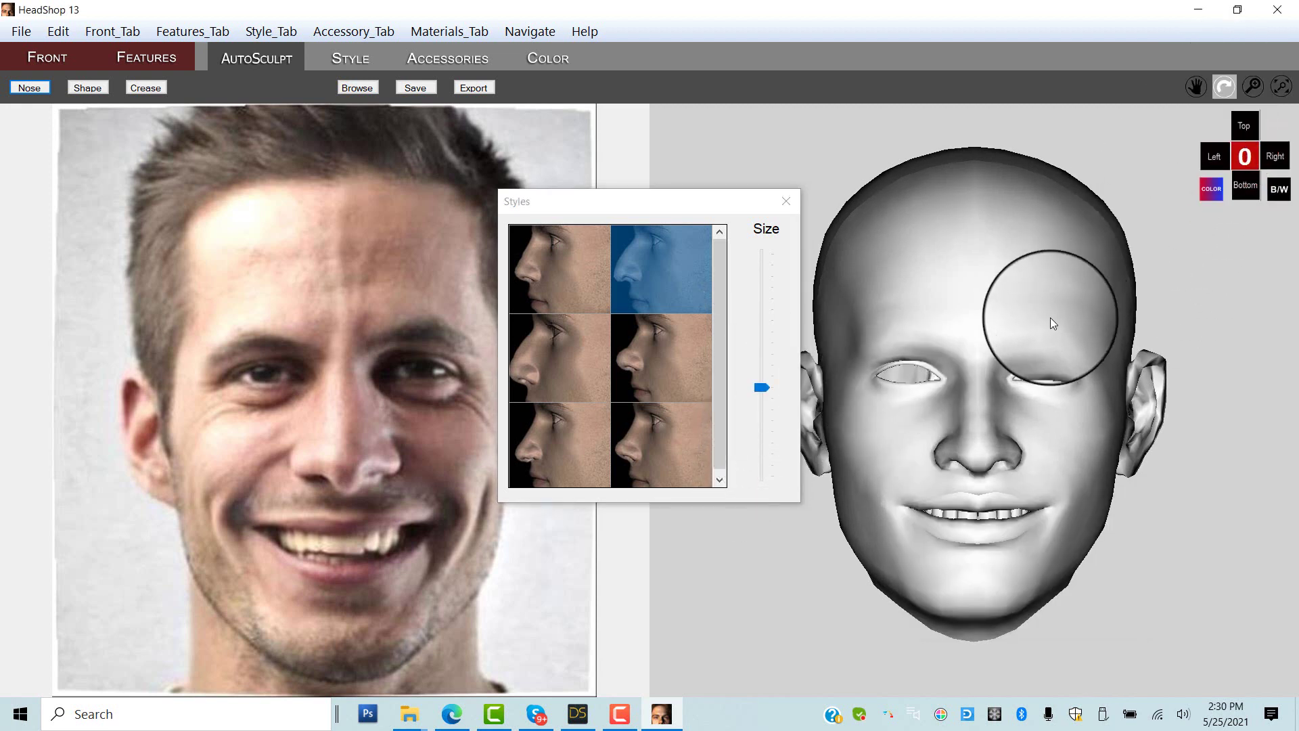
pyautogui.moveTo(1050, 318)
pyautogui.mouseDown()
pyautogui.moveTo(1050, 340)
pyautogui.moveTo(1086, 336)
pyautogui.moveTo(1037, 339)
pyautogui.mouseUp()
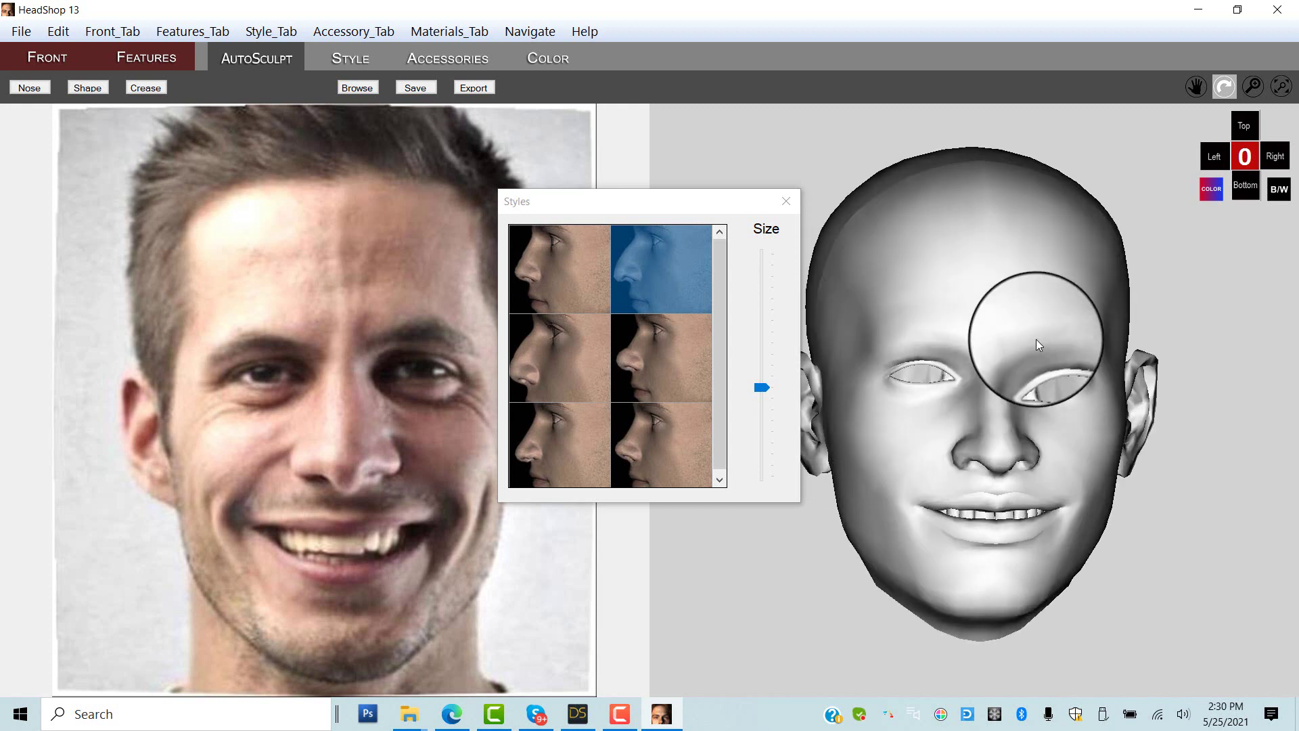
pyautogui.click(1244, 157)
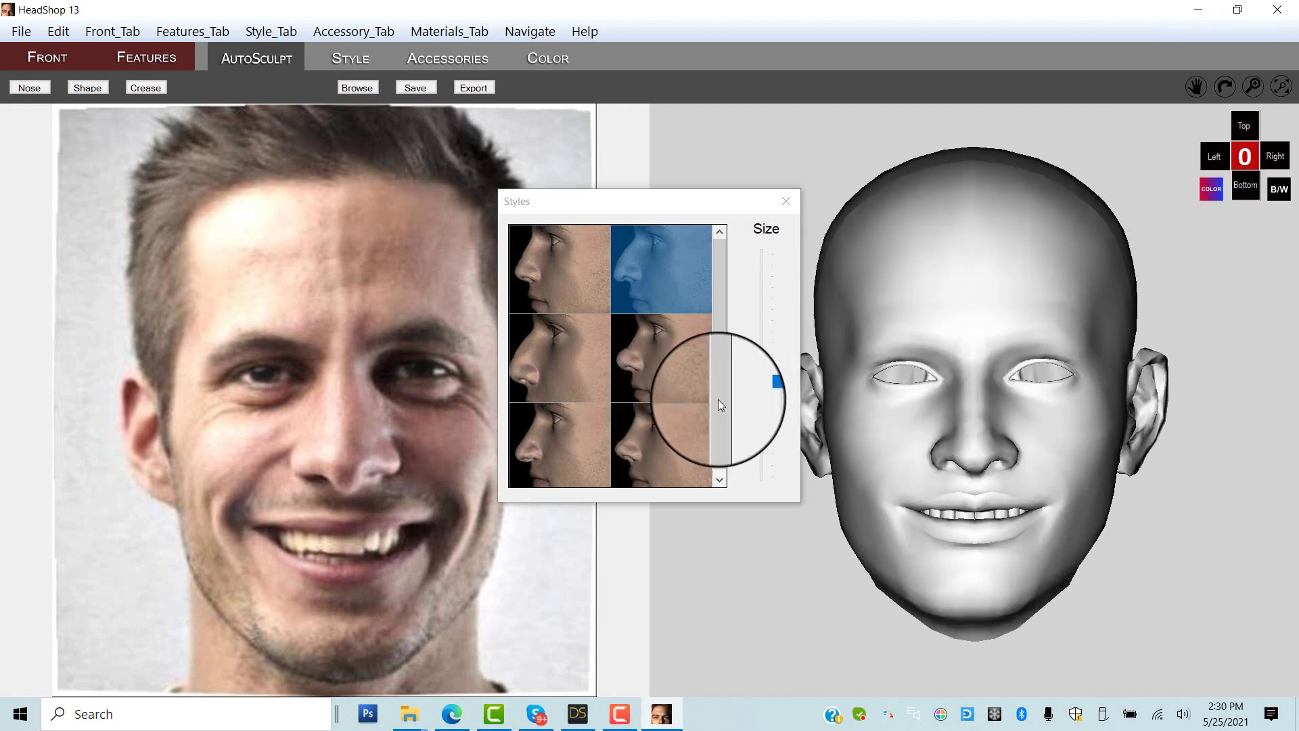
# Add the EyeBags shape style with its Size raised.
pyautogui.click(90, 88)
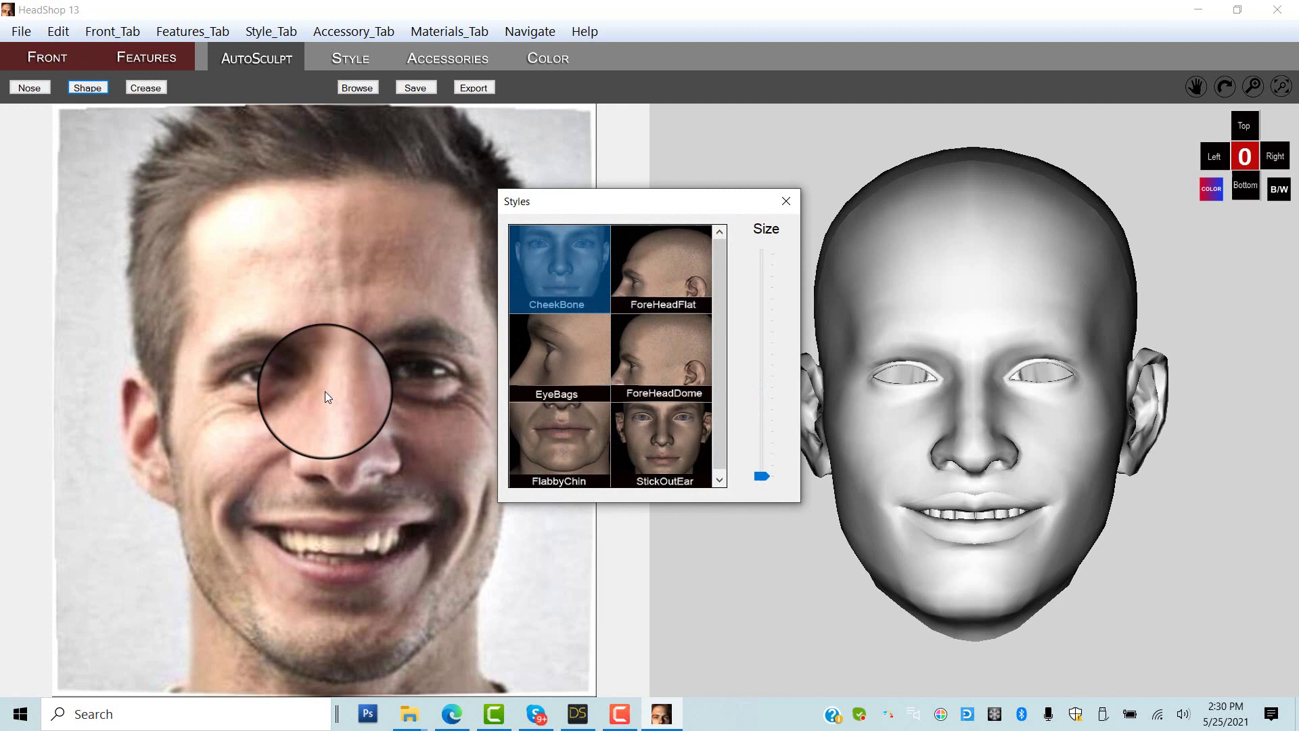
pyautogui.click(548, 364)
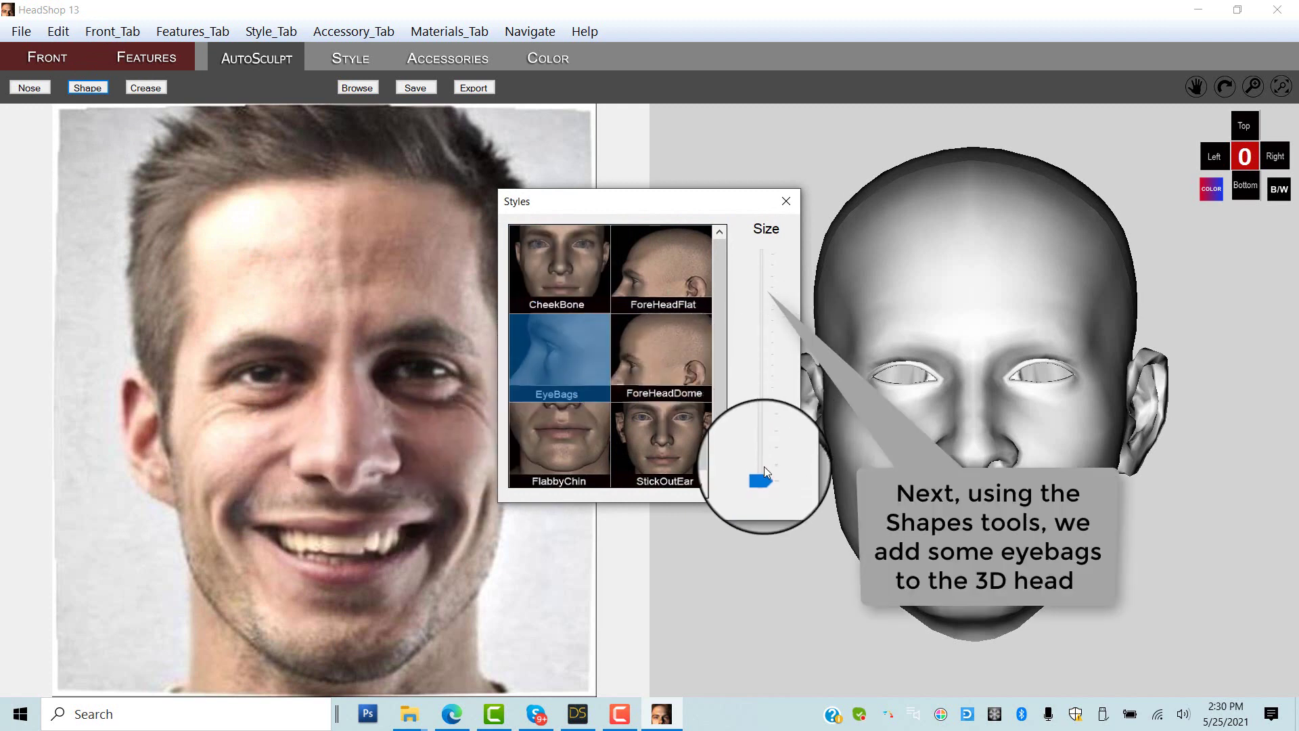
pyautogui.moveTo(762, 480); pyautogui.dragTo(765, 363)
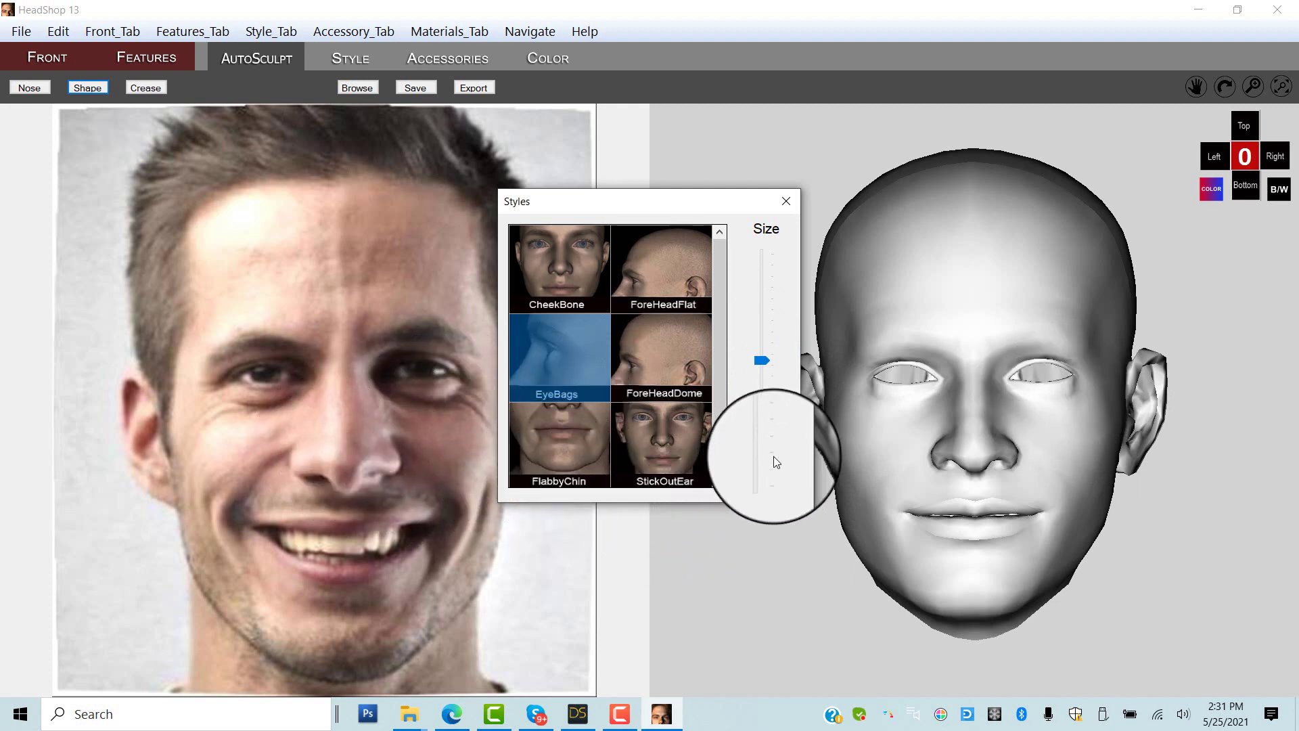
pyautogui.click(785, 201)
pyautogui.click(30, 88)
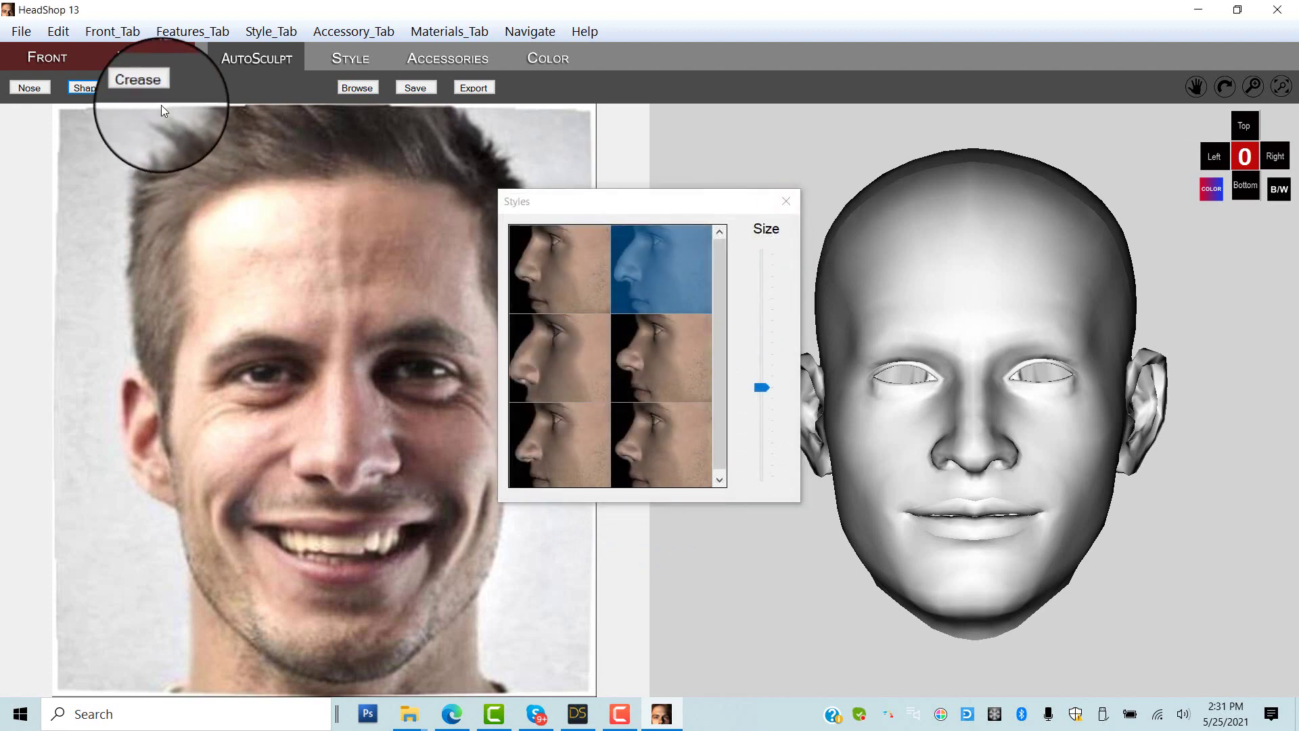
pyautogui.click(786, 201)
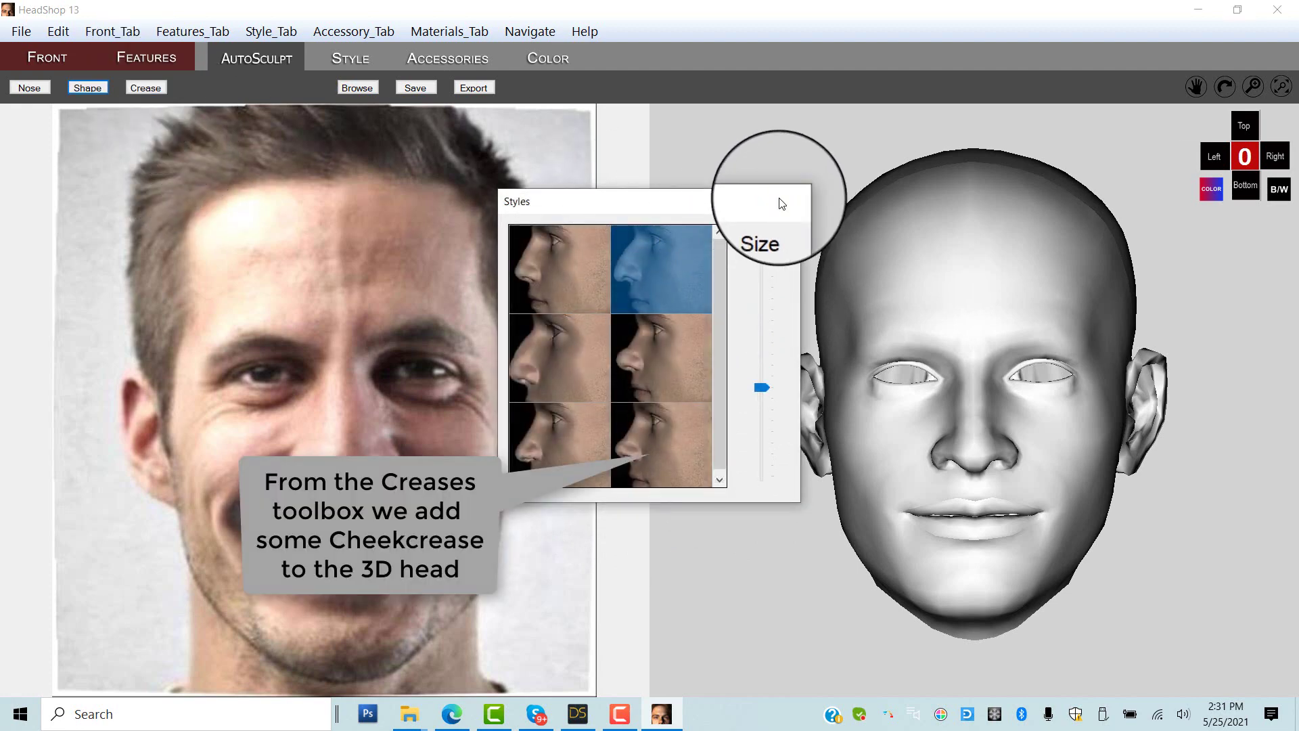
# Add the CheekWrinkle and HollowCheek creases, raising Size for each.
pyautogui.click(145, 87)
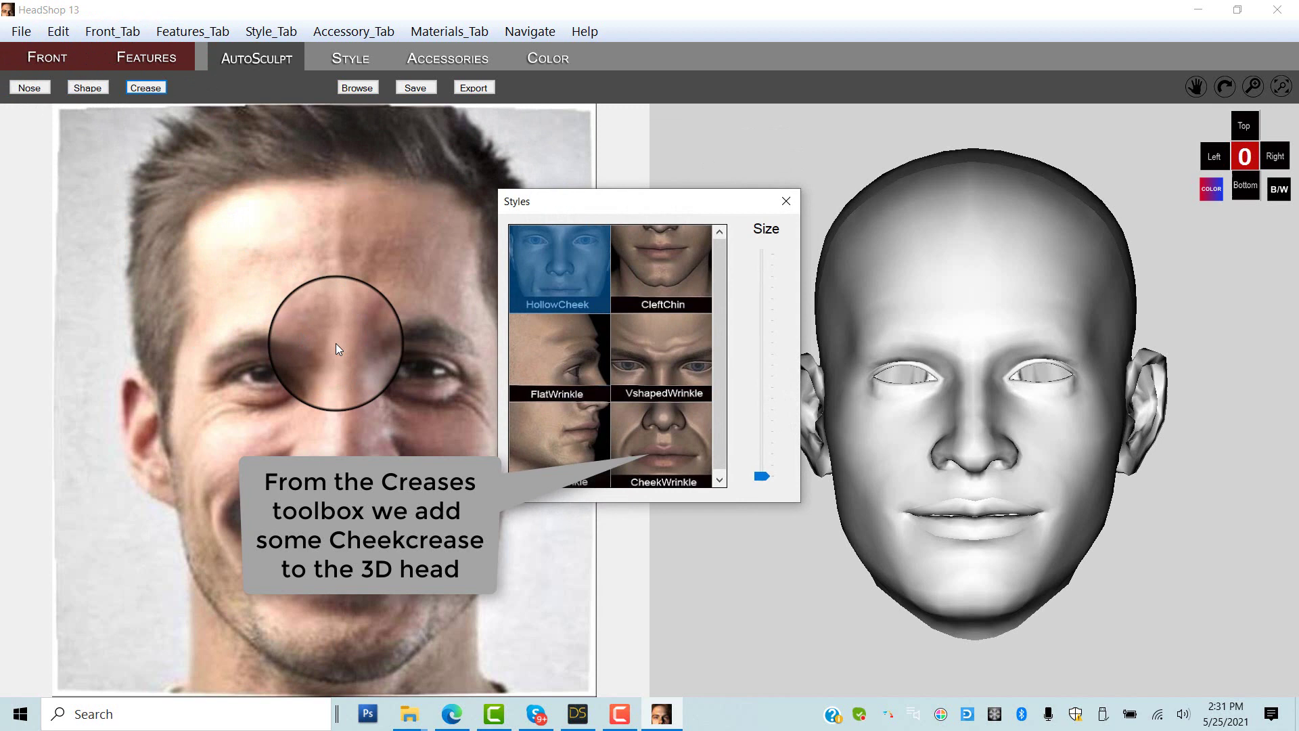
pyautogui.click(658, 448)
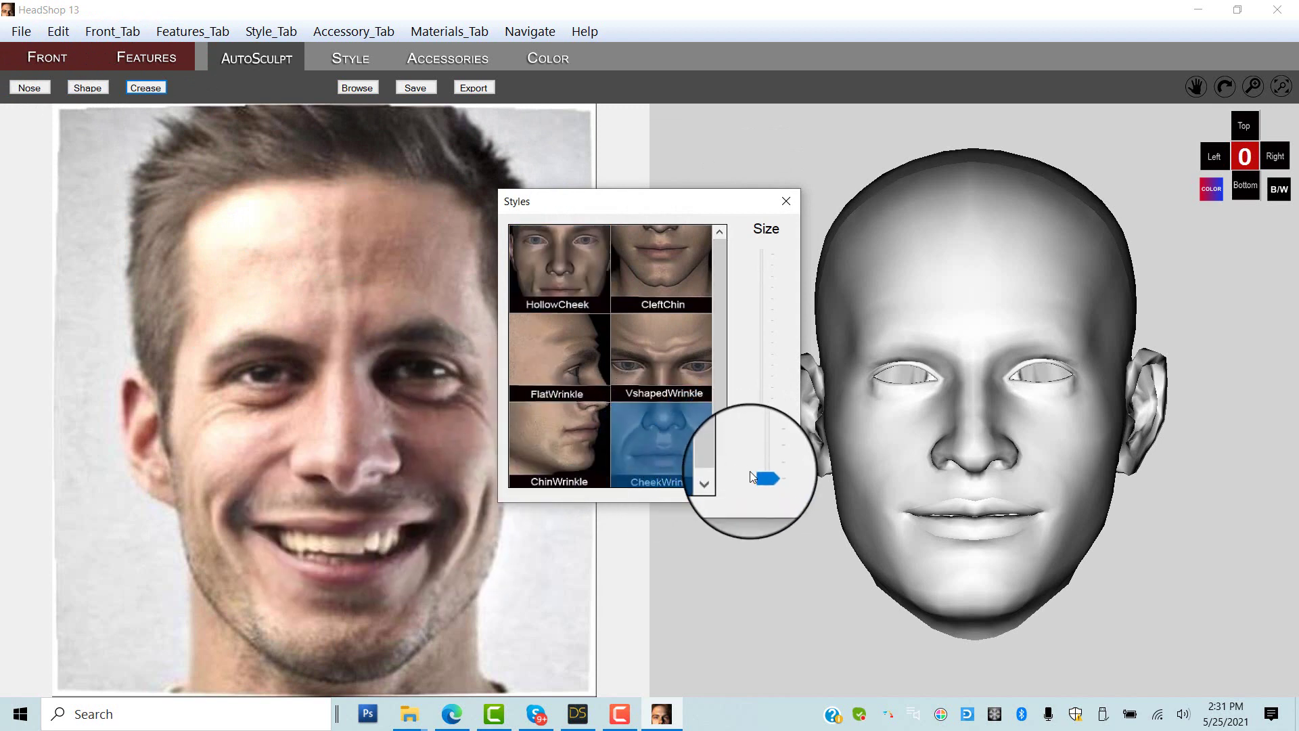
pyautogui.moveTo(761, 481); pyautogui.dragTo(758, 369)
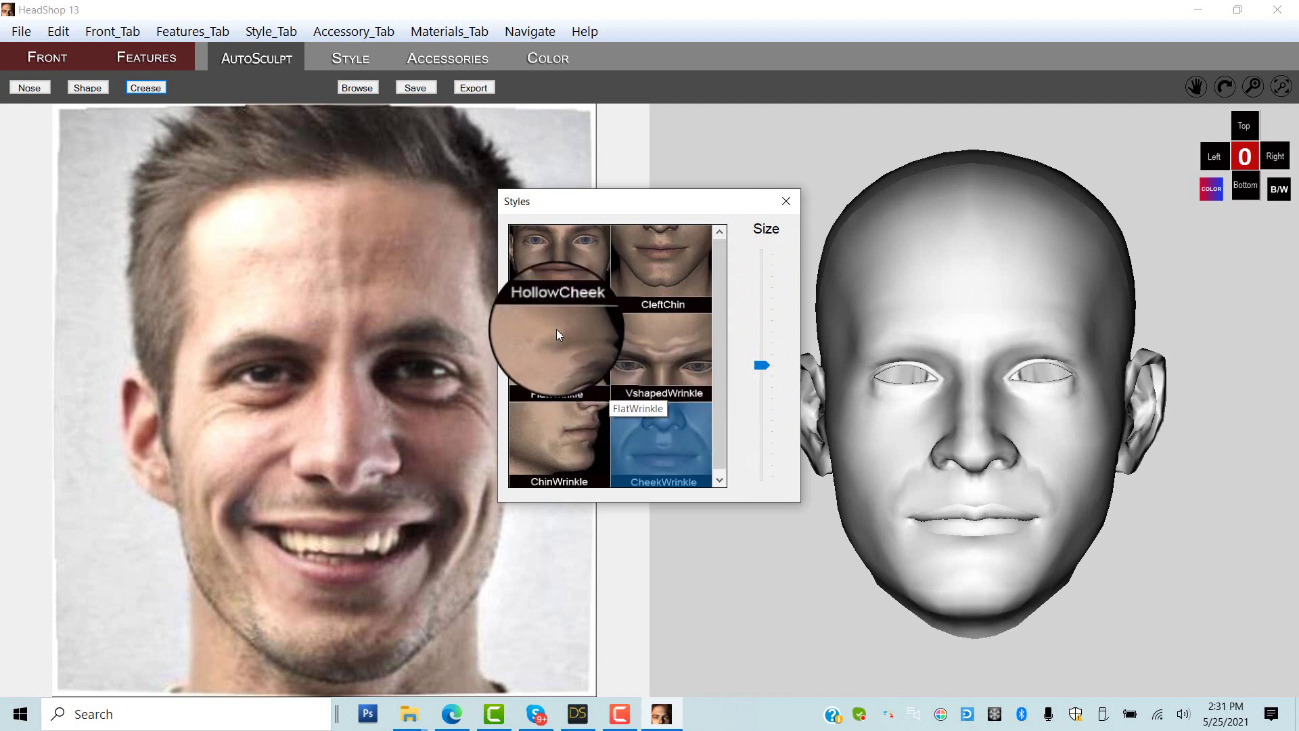
pyautogui.click(560, 295)
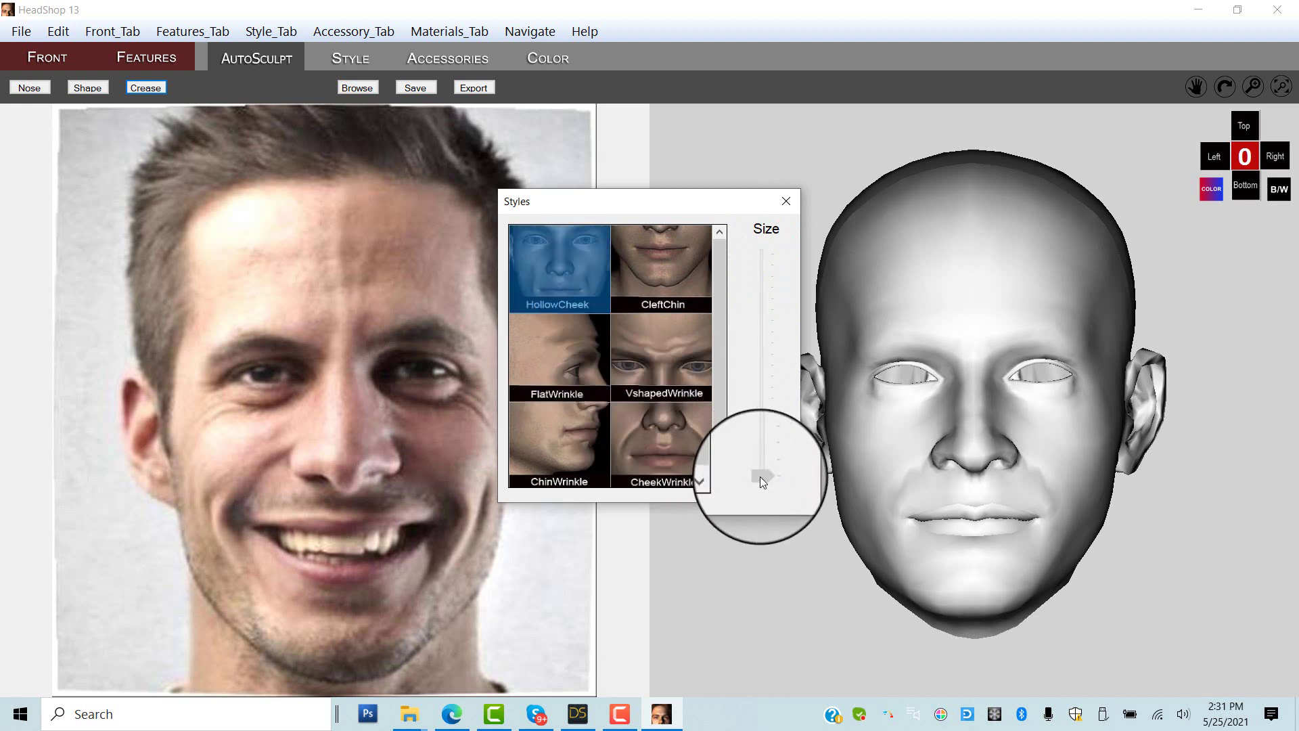
pyautogui.moveTo(760, 480); pyautogui.dragTo(759, 368)
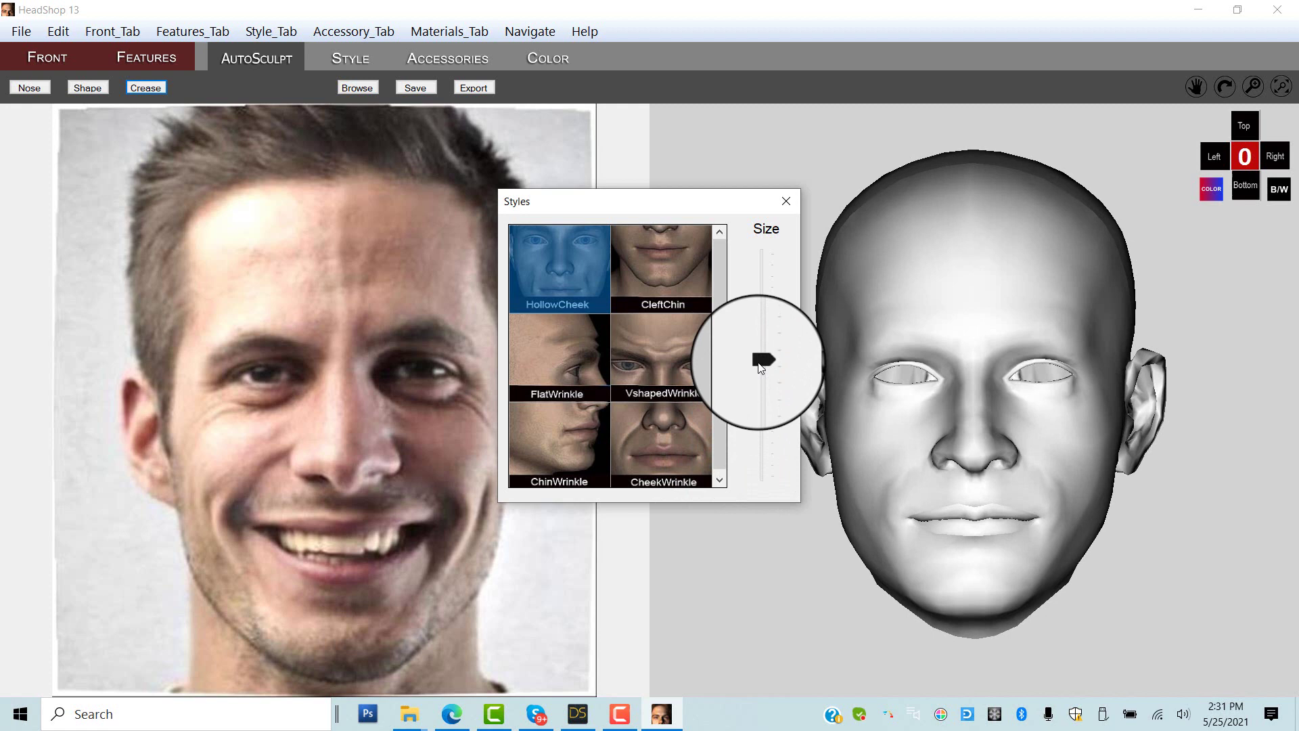
pyautogui.click(785, 210)
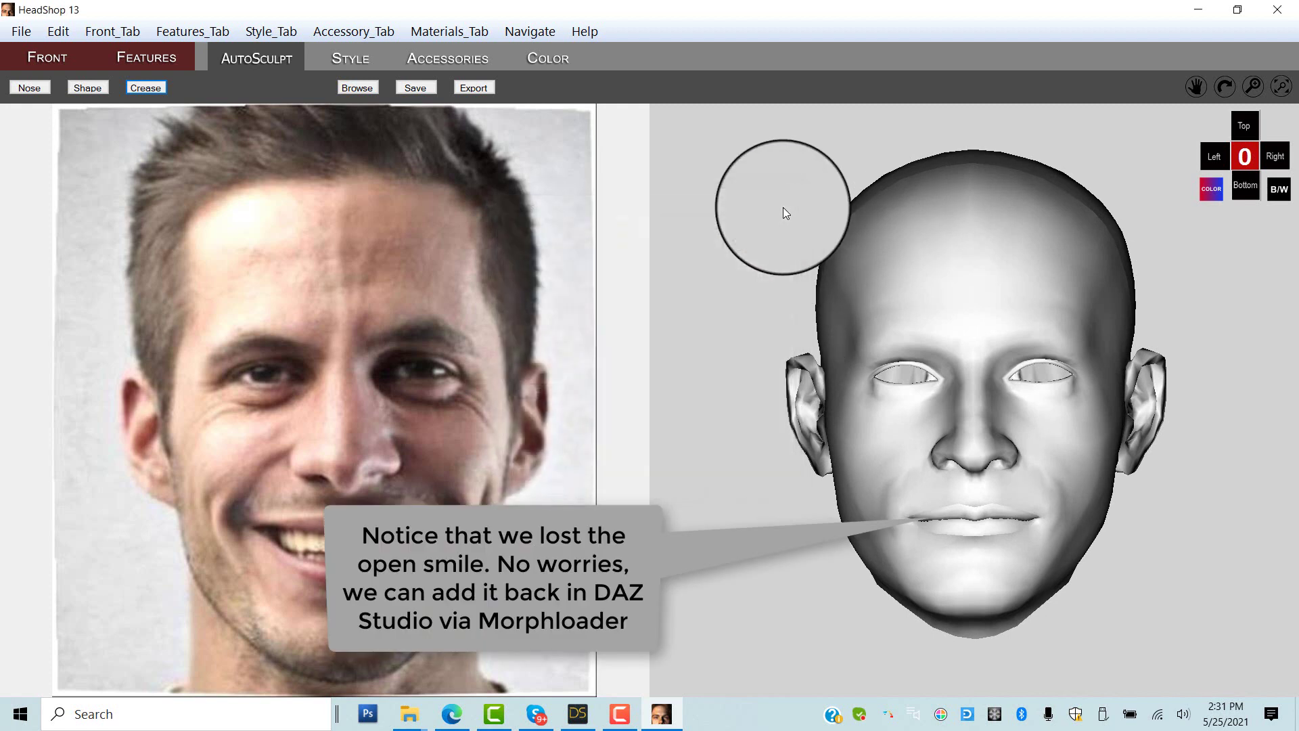
# Show the photo skin and add the short dark-haired male hairstyle to the head.
pyautogui.click(1212, 196)
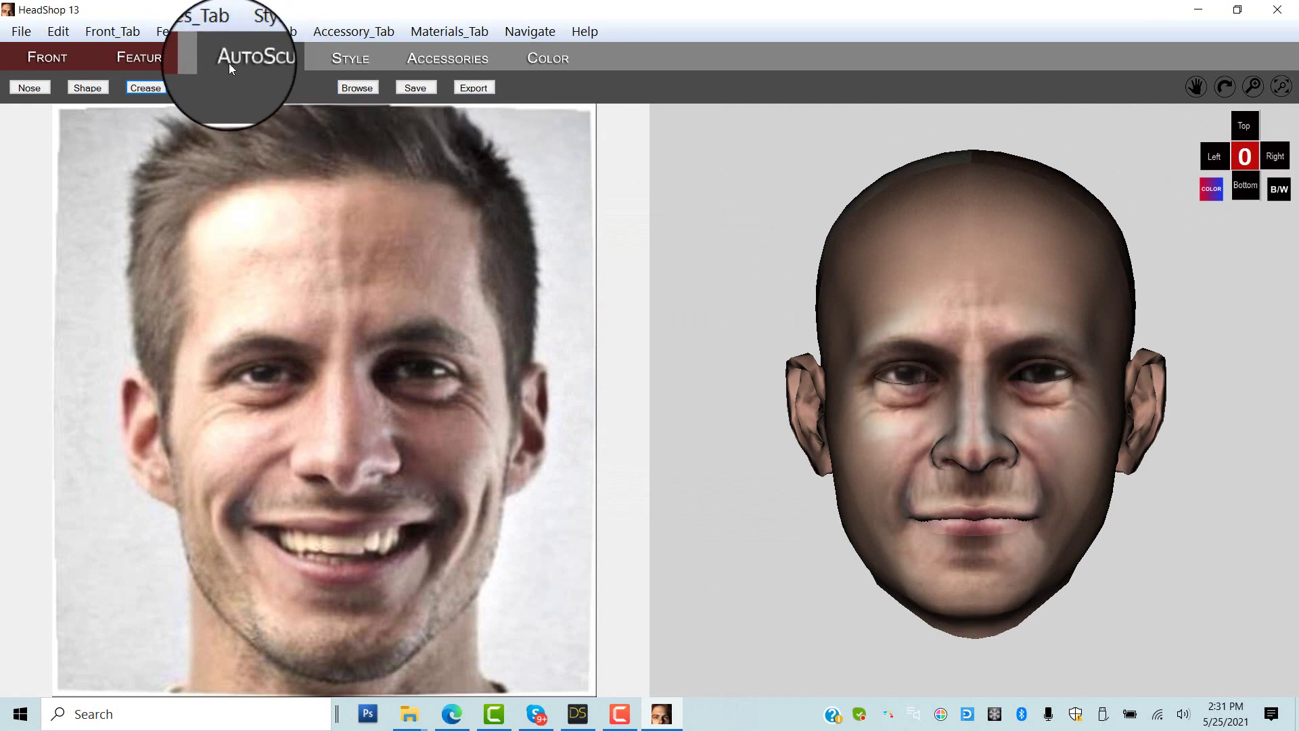
pyautogui.click(359, 62)
pyautogui.click(1000, 49)
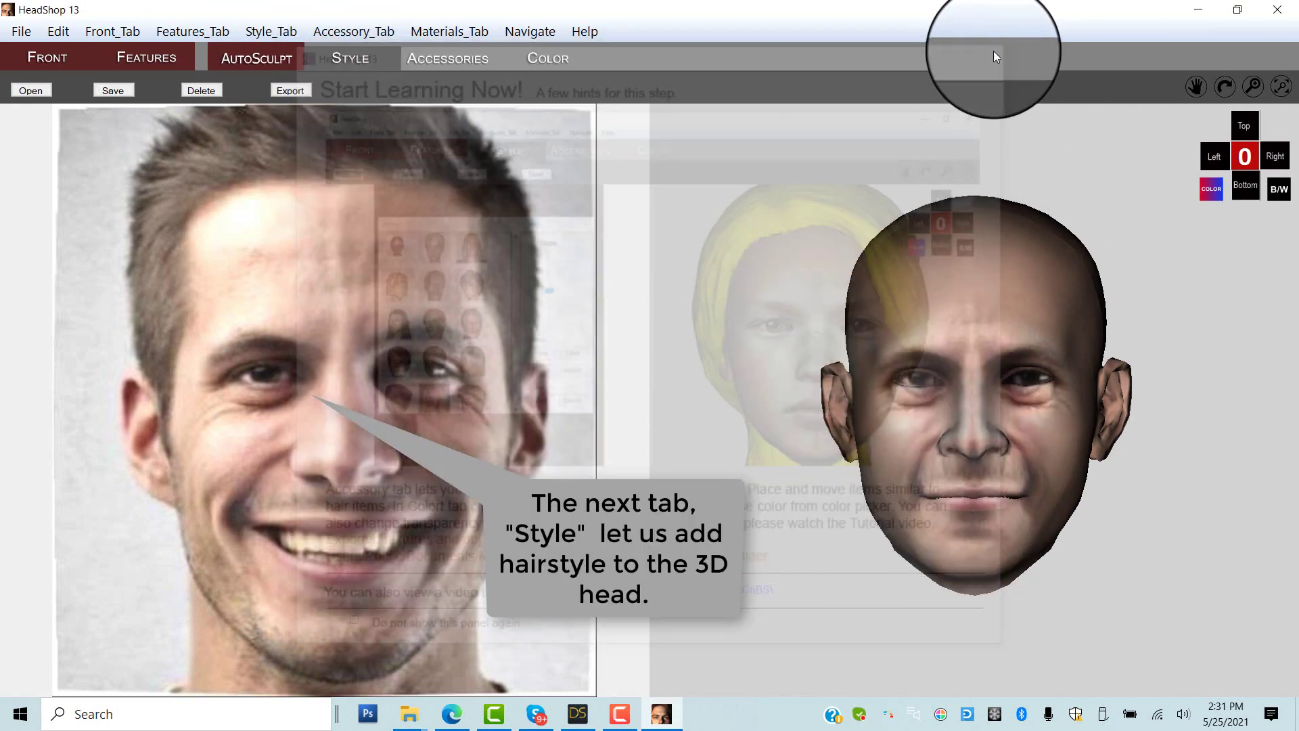
pyautogui.click(31, 90)
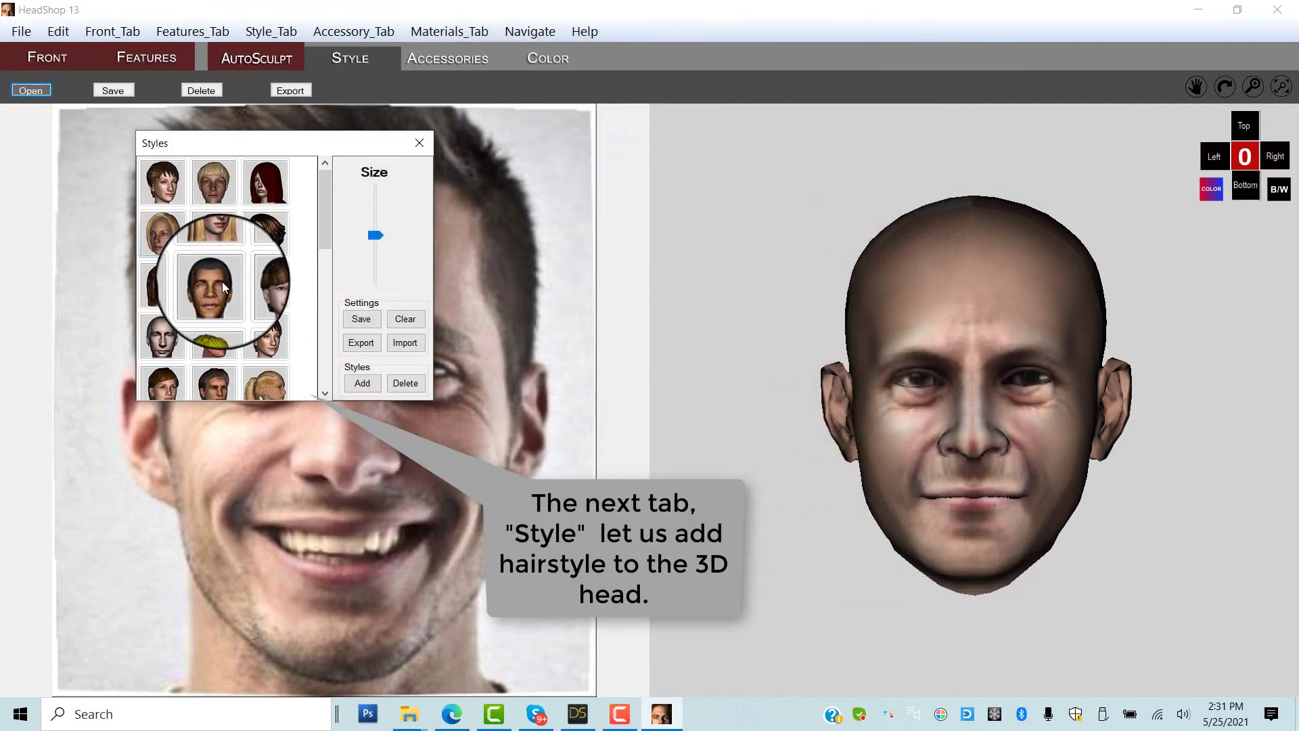
pyautogui.moveTo(323, 214); pyautogui.dragTo(306, 384)
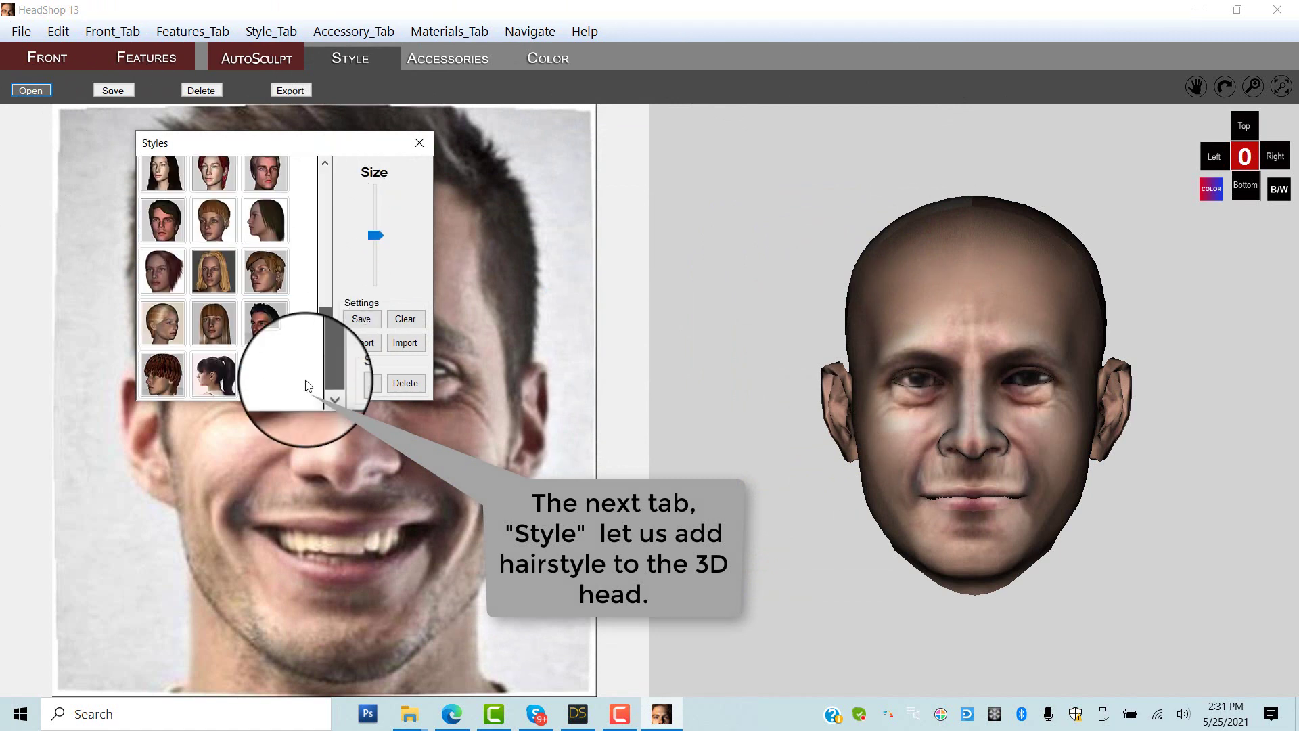
pyautogui.click(262, 336)
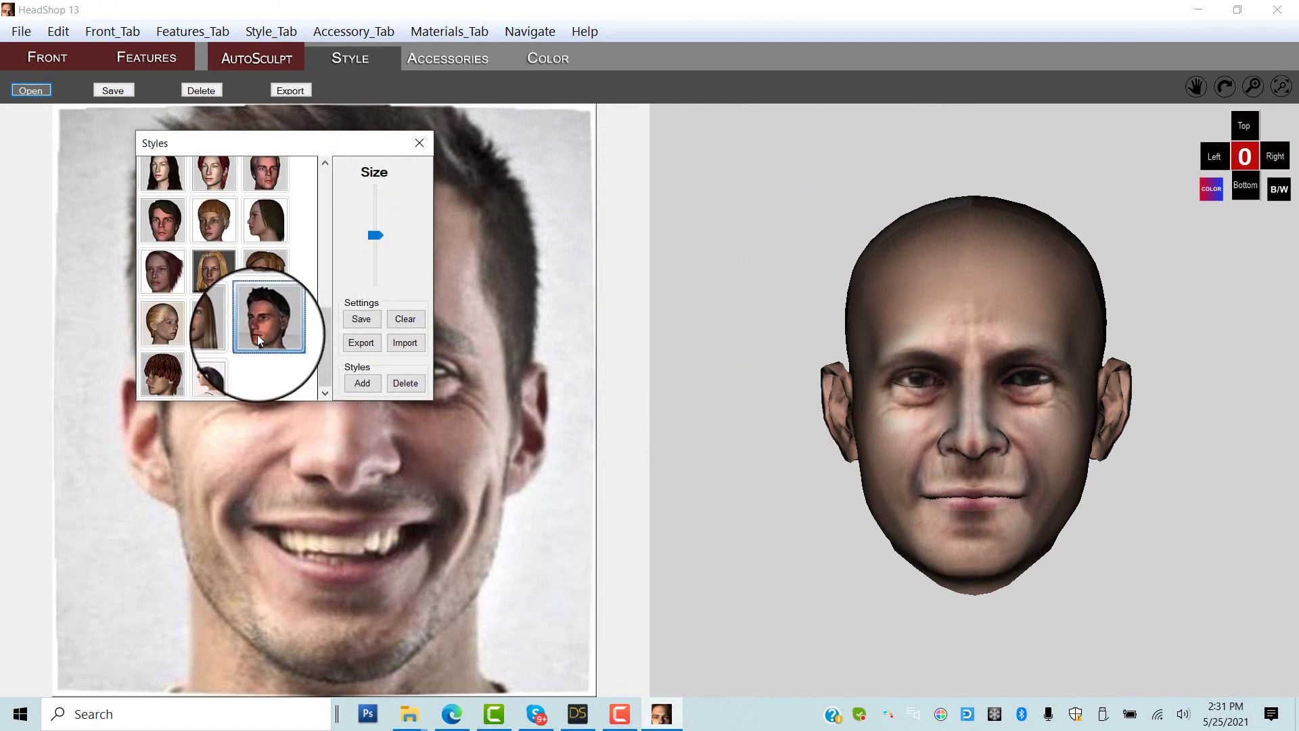
pyautogui.moveTo(257, 334); pyautogui.dragTo(926, 308)
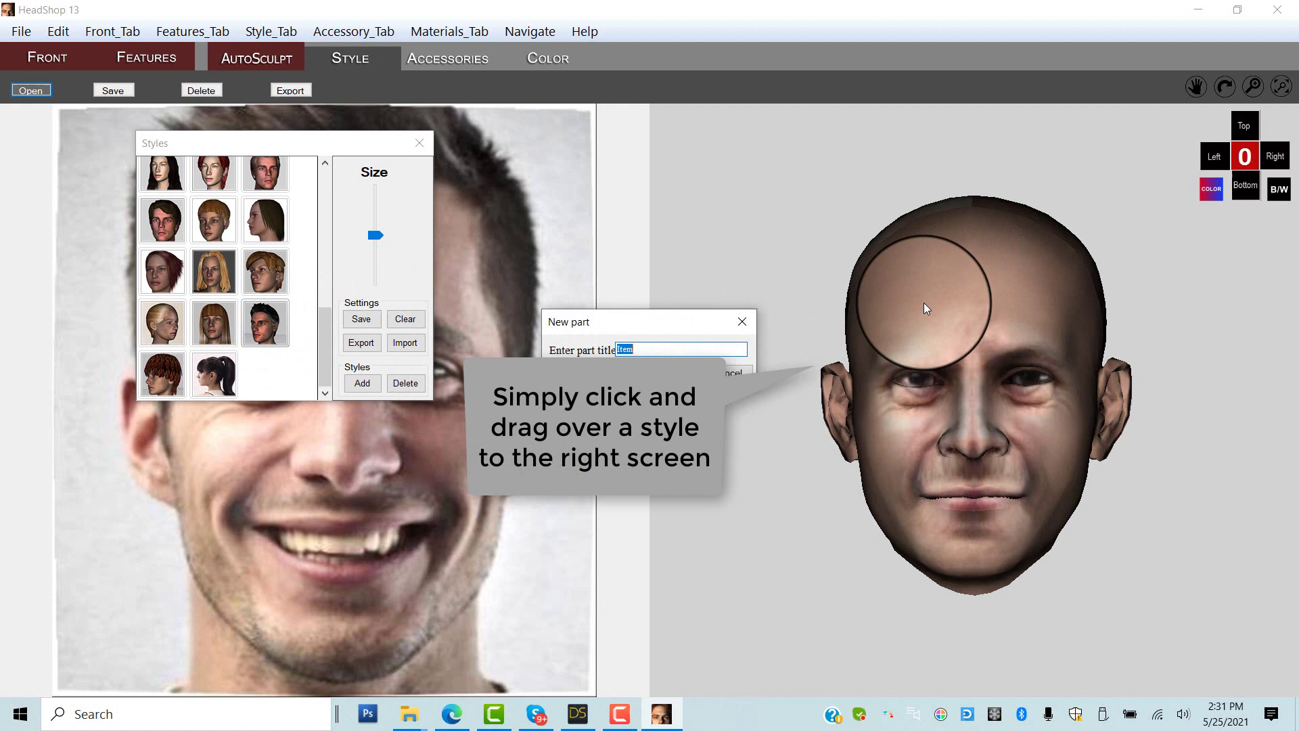
pyautogui.click(646, 349)
pyautogui.press('Return')
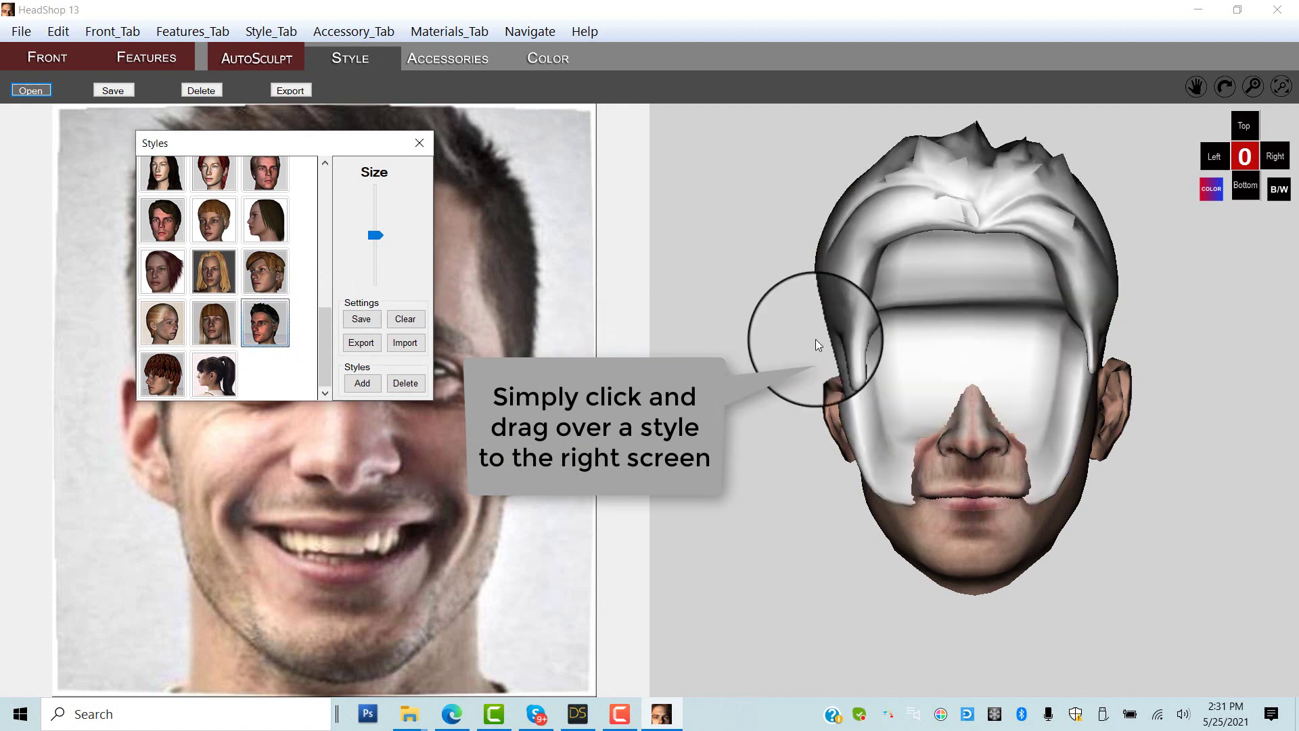
# Fit the hair onto the scalp from the side and front views, then close the library.
pyautogui.click(1215, 156)
pyautogui.click(1183, 284)
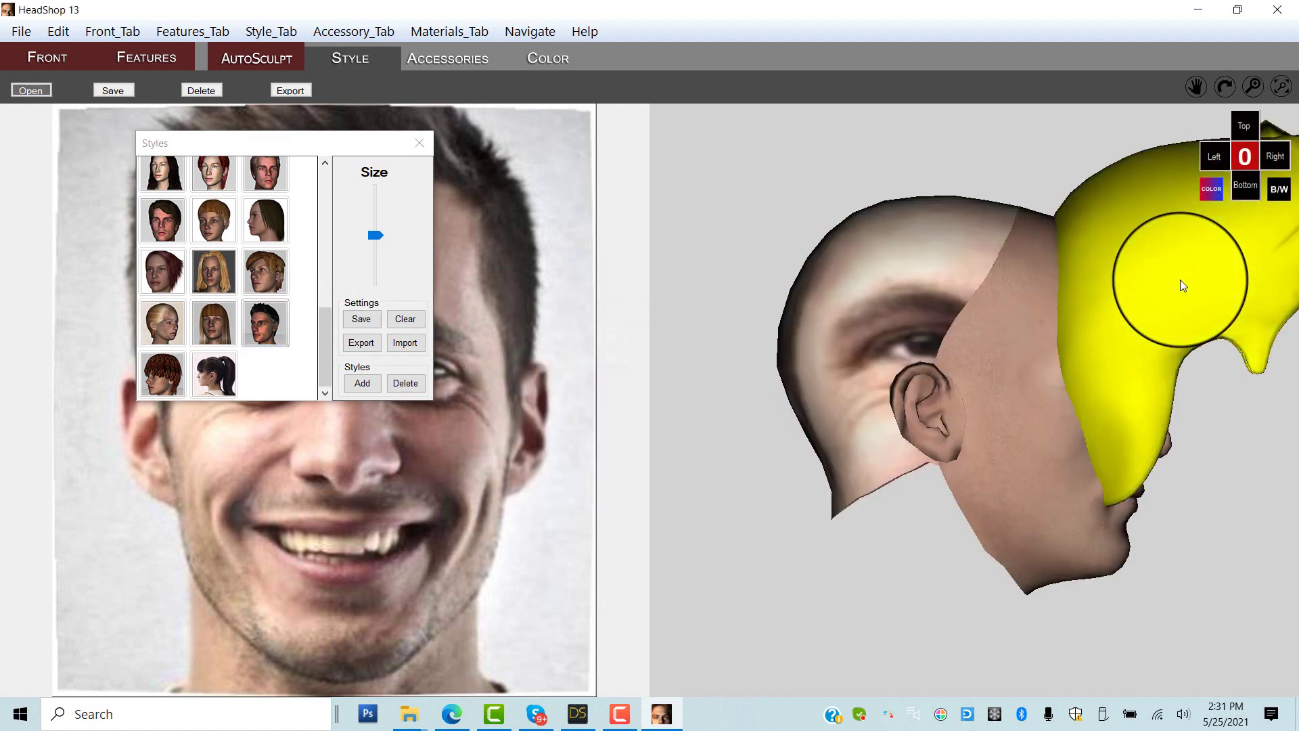
pyautogui.moveTo(1180, 279)
pyautogui.mouseDown()
pyautogui.moveTo(932, 316)
pyautogui.moveTo(898, 294)
pyautogui.moveTo(907, 329)
pyautogui.mouseUp()
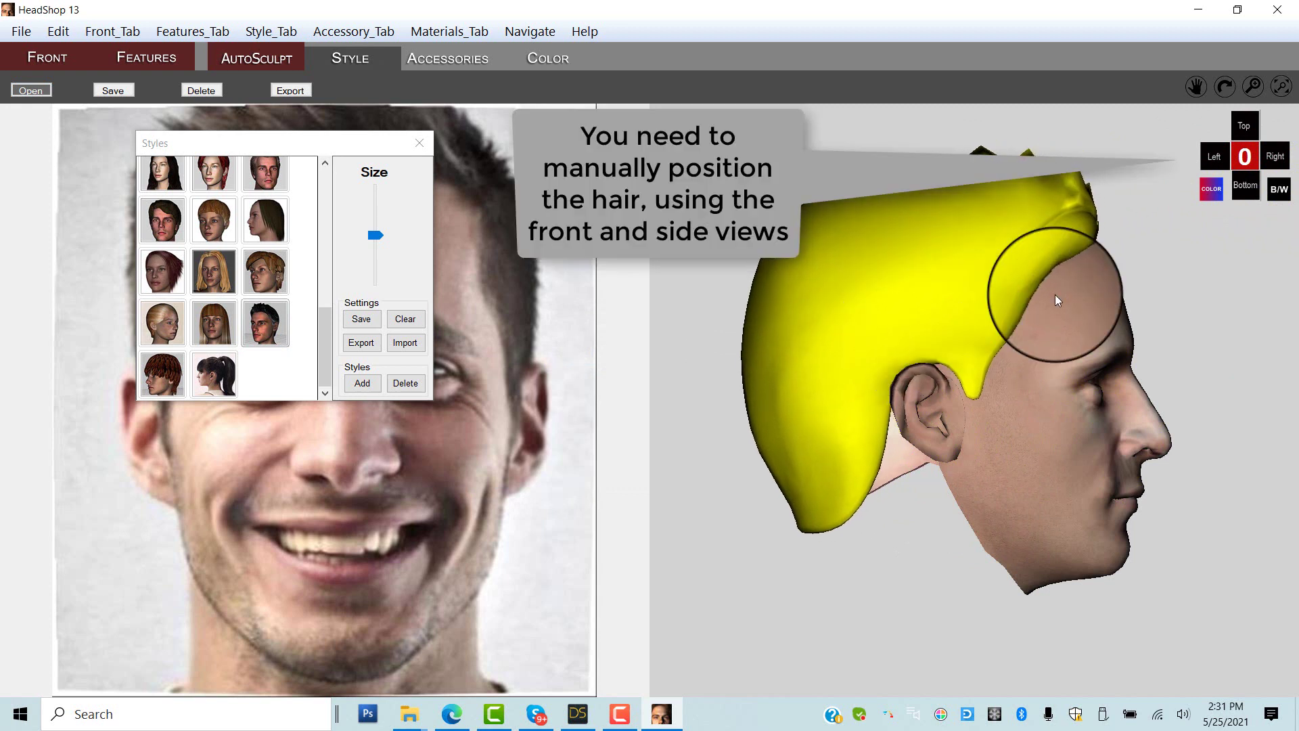
pyautogui.click(1245, 157)
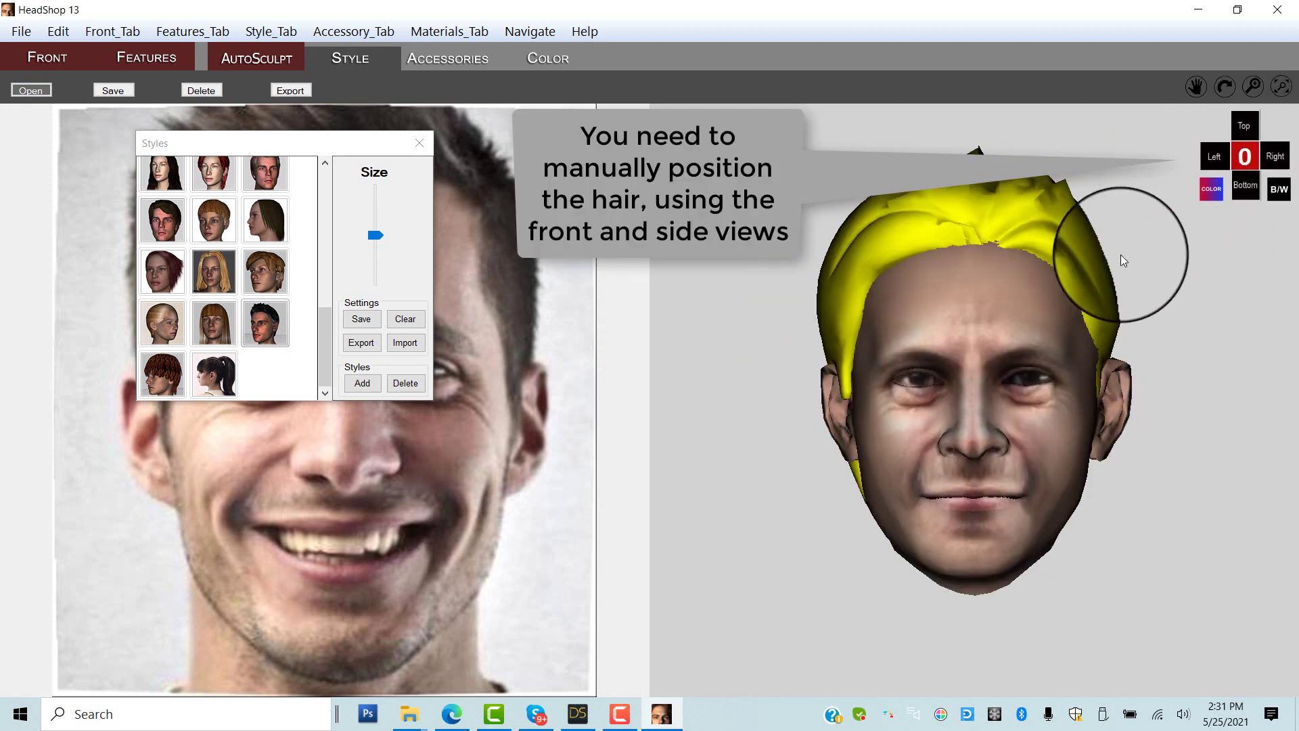
pyautogui.moveTo(1120, 261); pyautogui.dragTo(1106, 278)
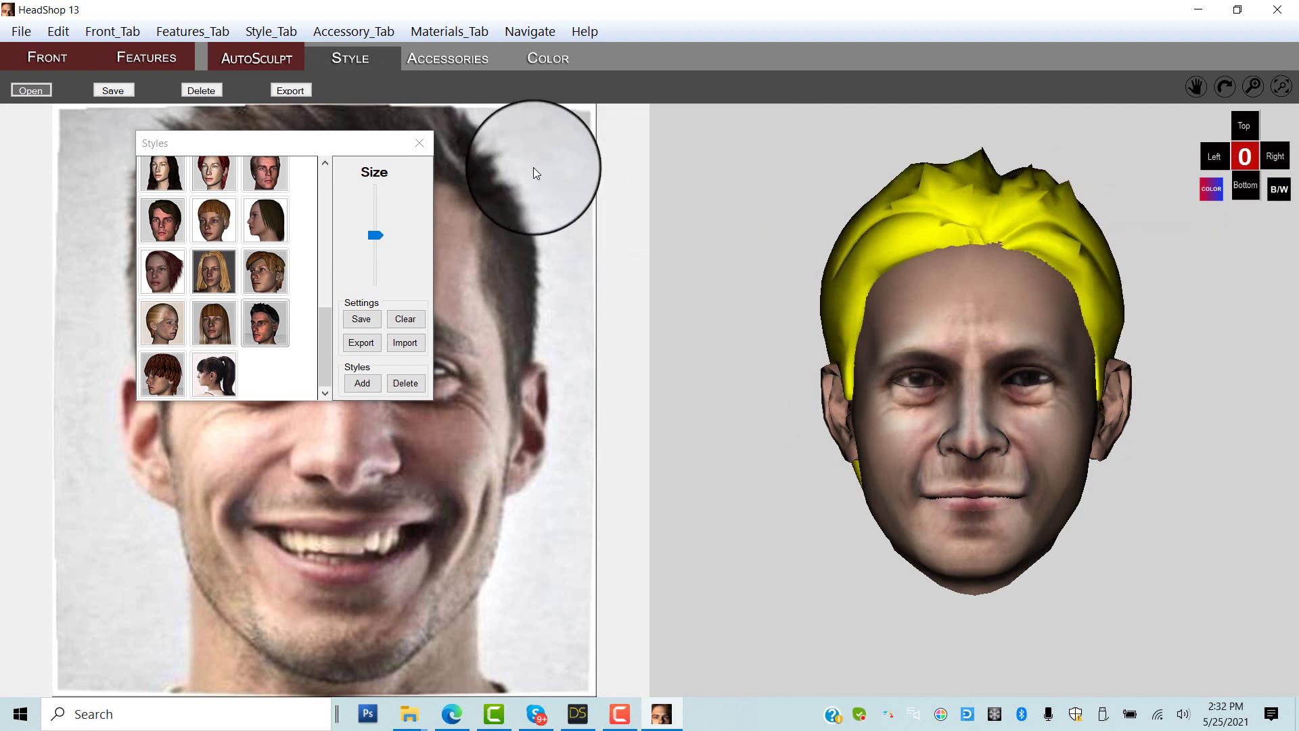
pyautogui.click(418, 143)
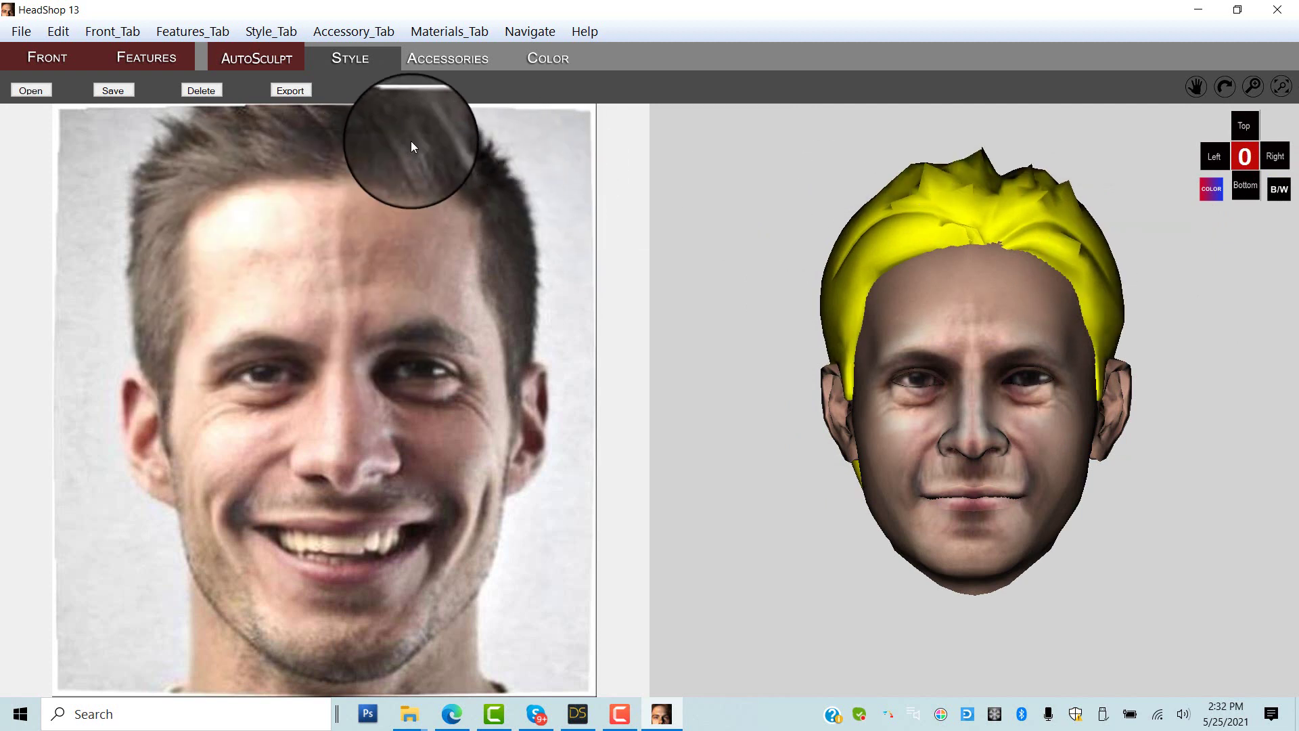
pyautogui.click(558, 58)
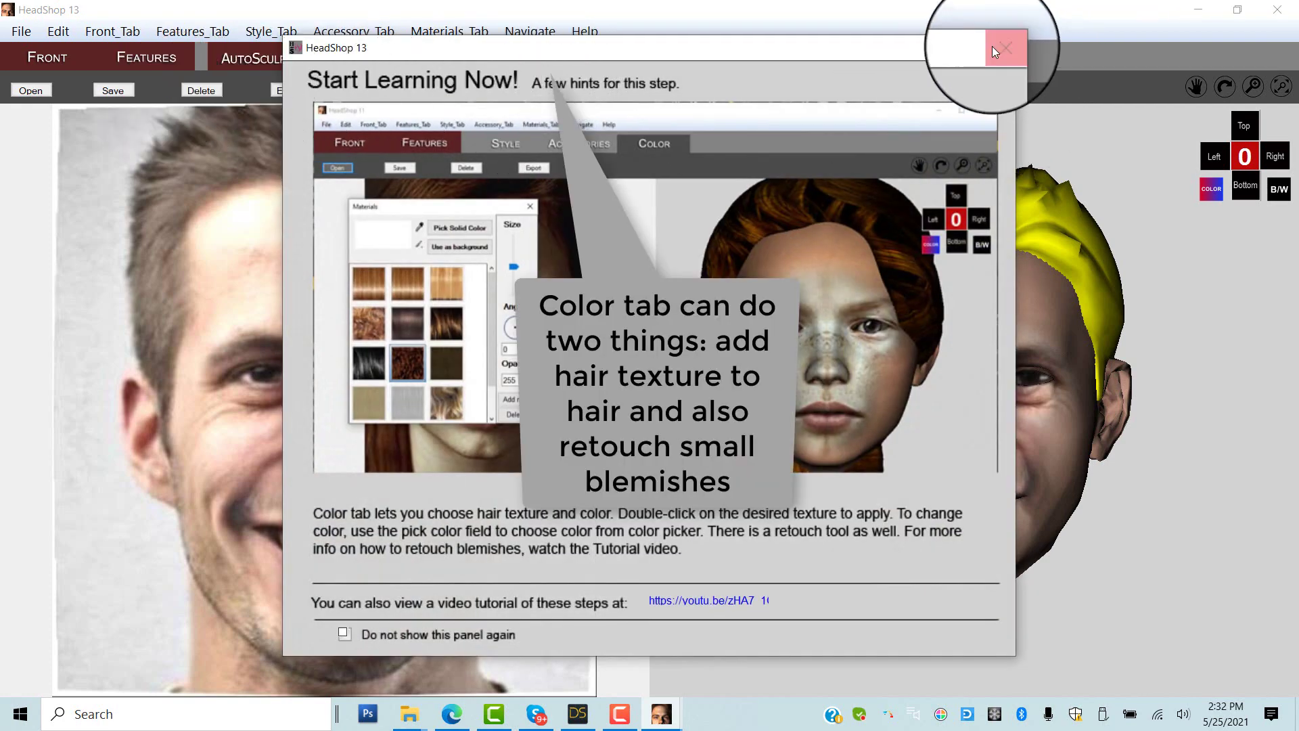
# Give the hair a dark brown texture.
pyautogui.click(1005, 48)
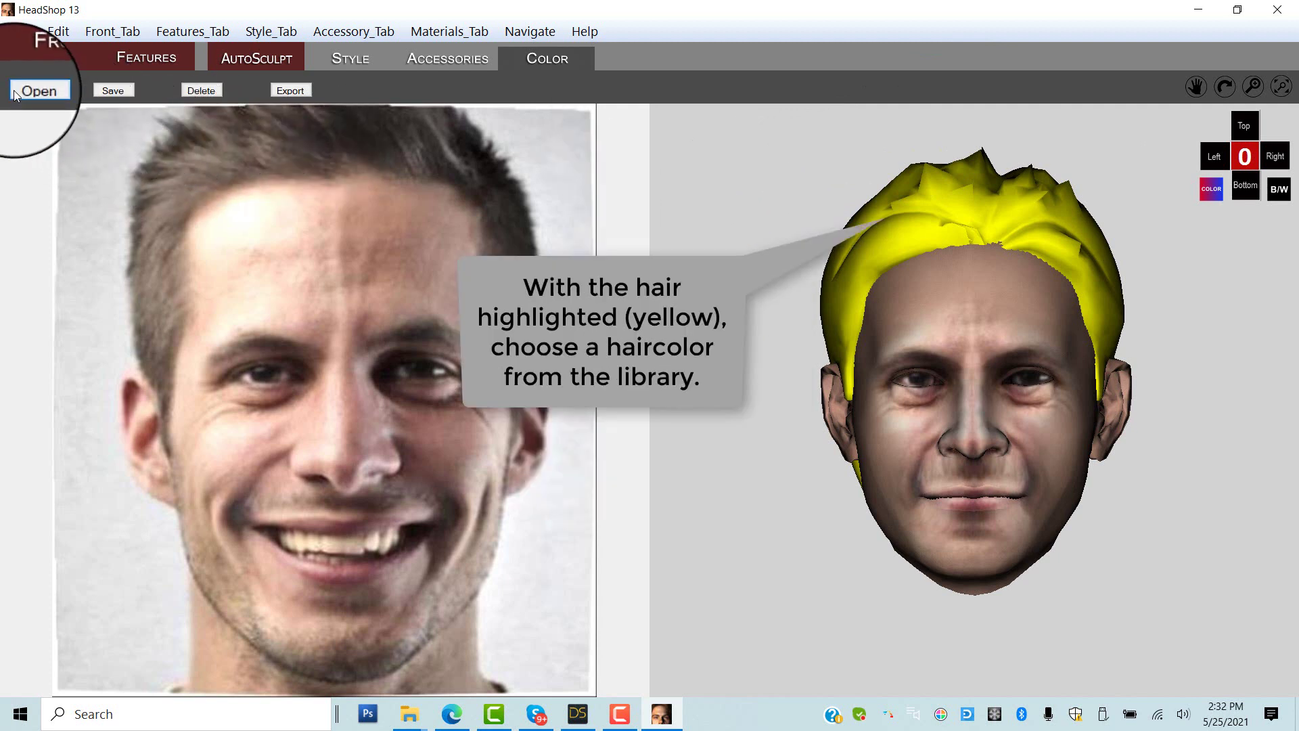
pyautogui.click(30, 90)
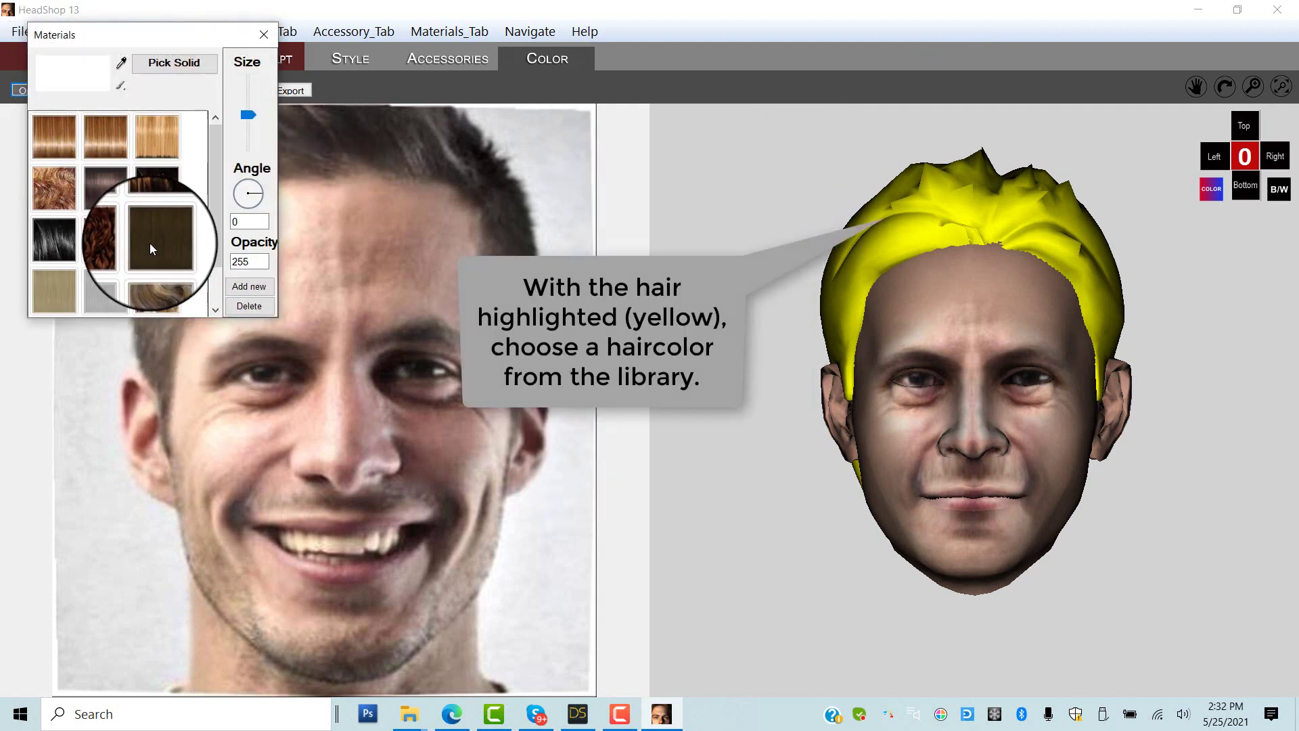
pyautogui.click(95, 184)
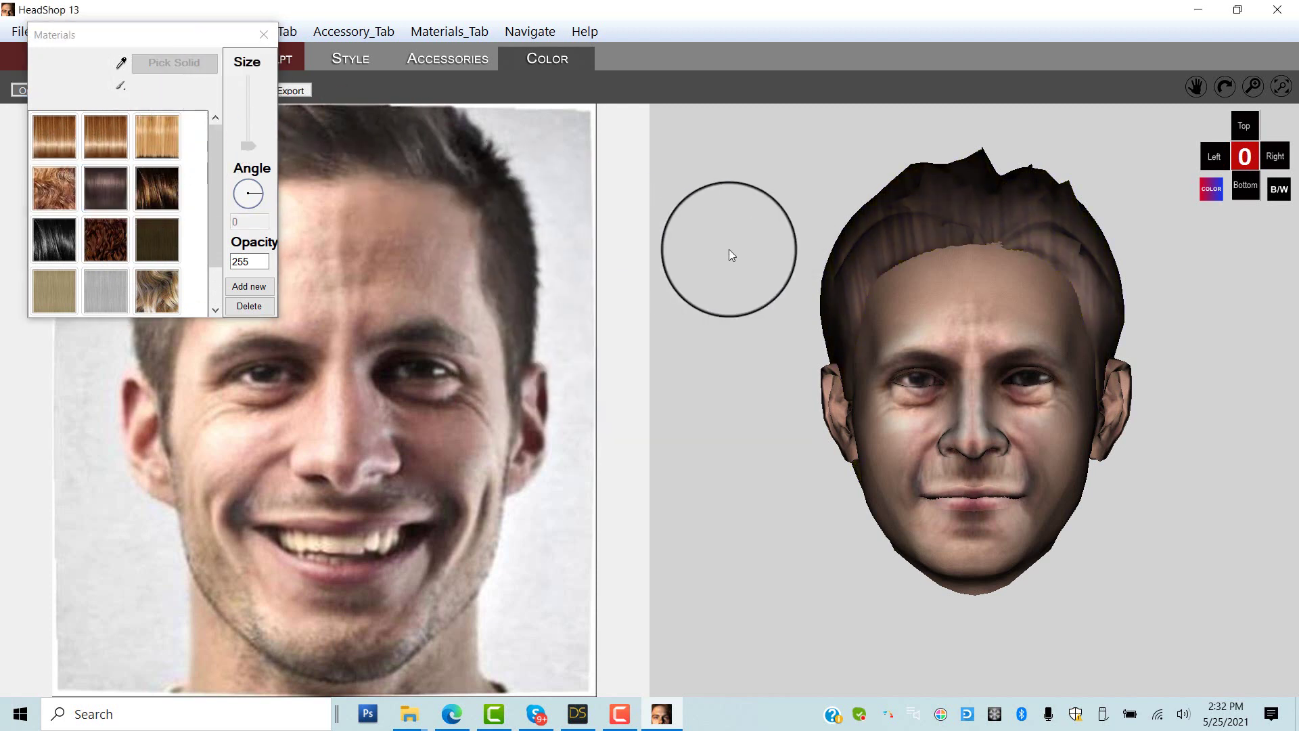
# Sample skin colour from the left cheek and paint over the nose-tip artifact.
pyautogui.click(1253, 87)
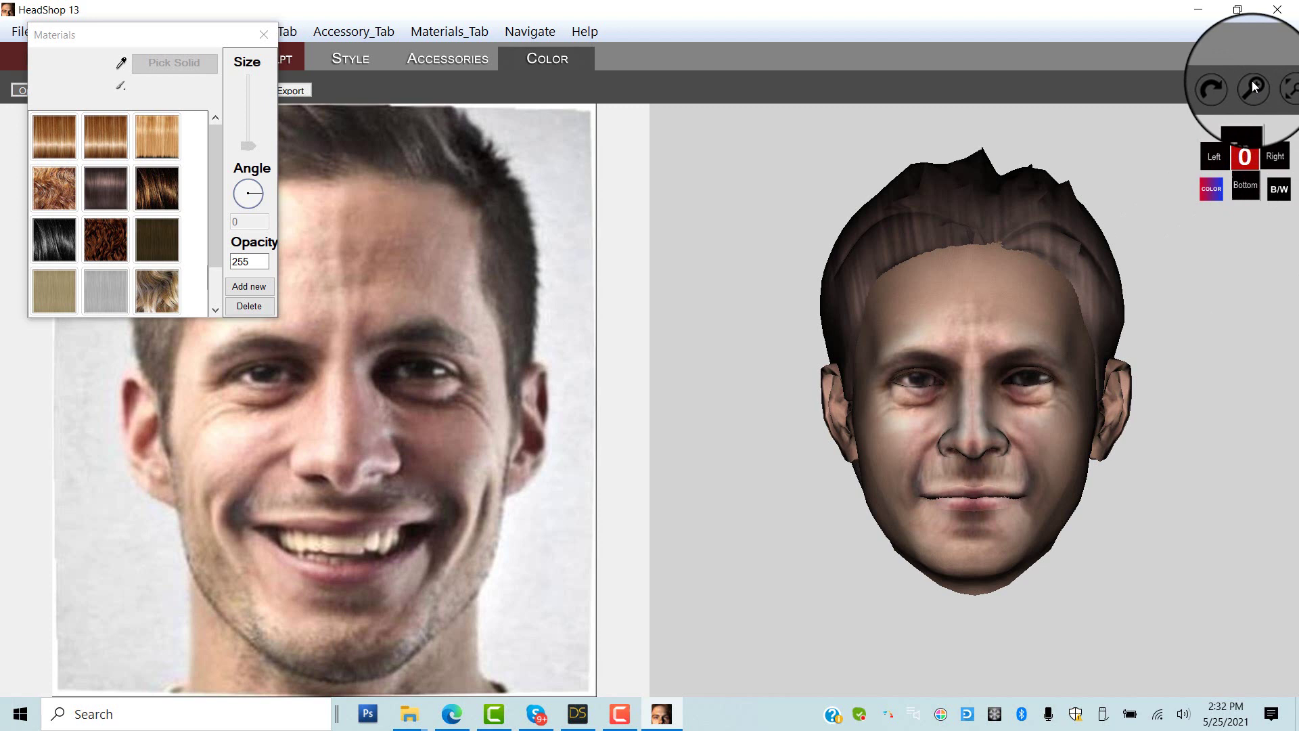
pyautogui.moveTo(1104, 388); pyautogui.dragTo(1094, 326)
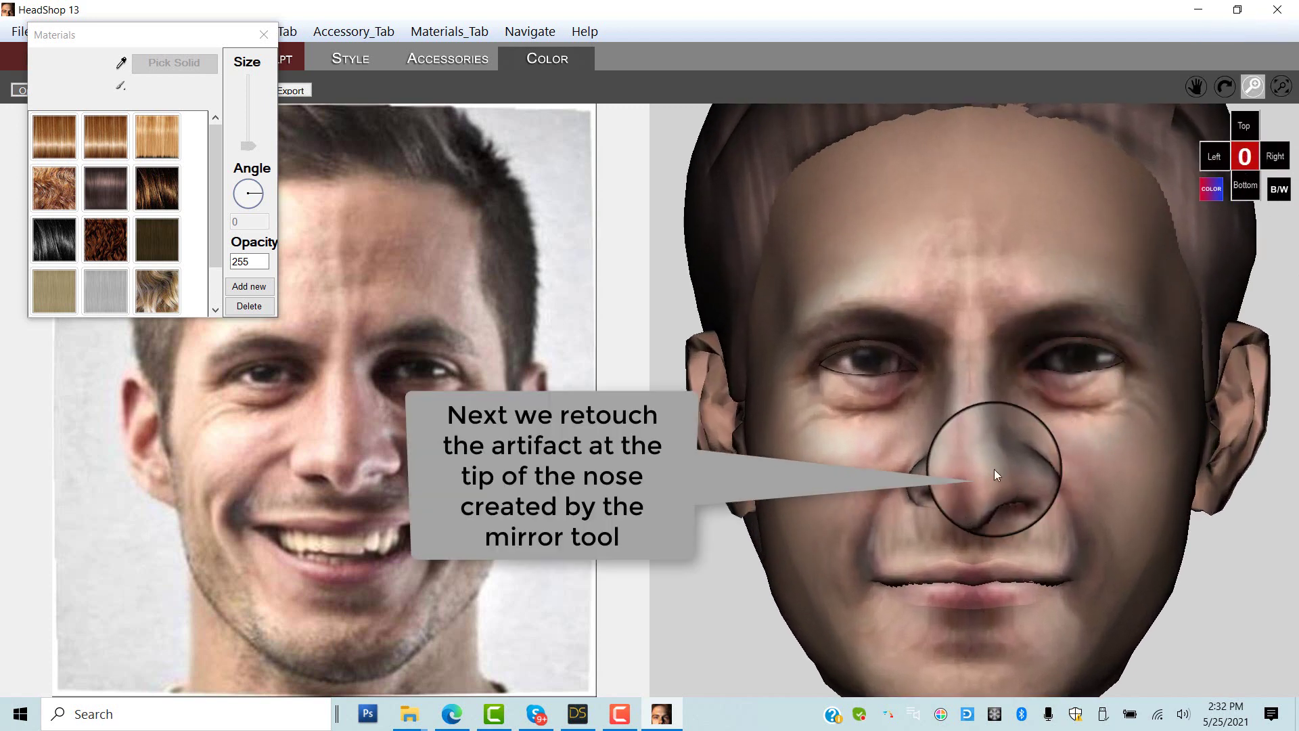
pyautogui.click(121, 63)
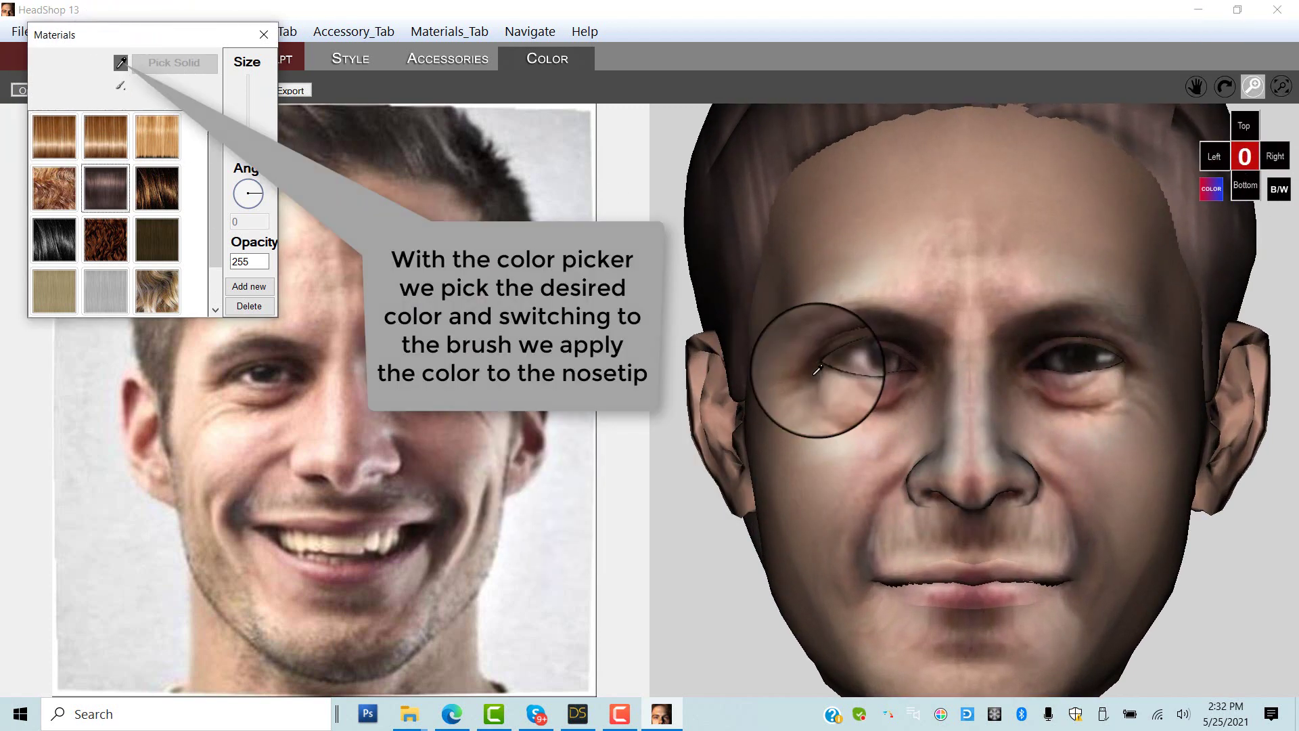
pyautogui.click(860, 429)
pyautogui.click(120, 84)
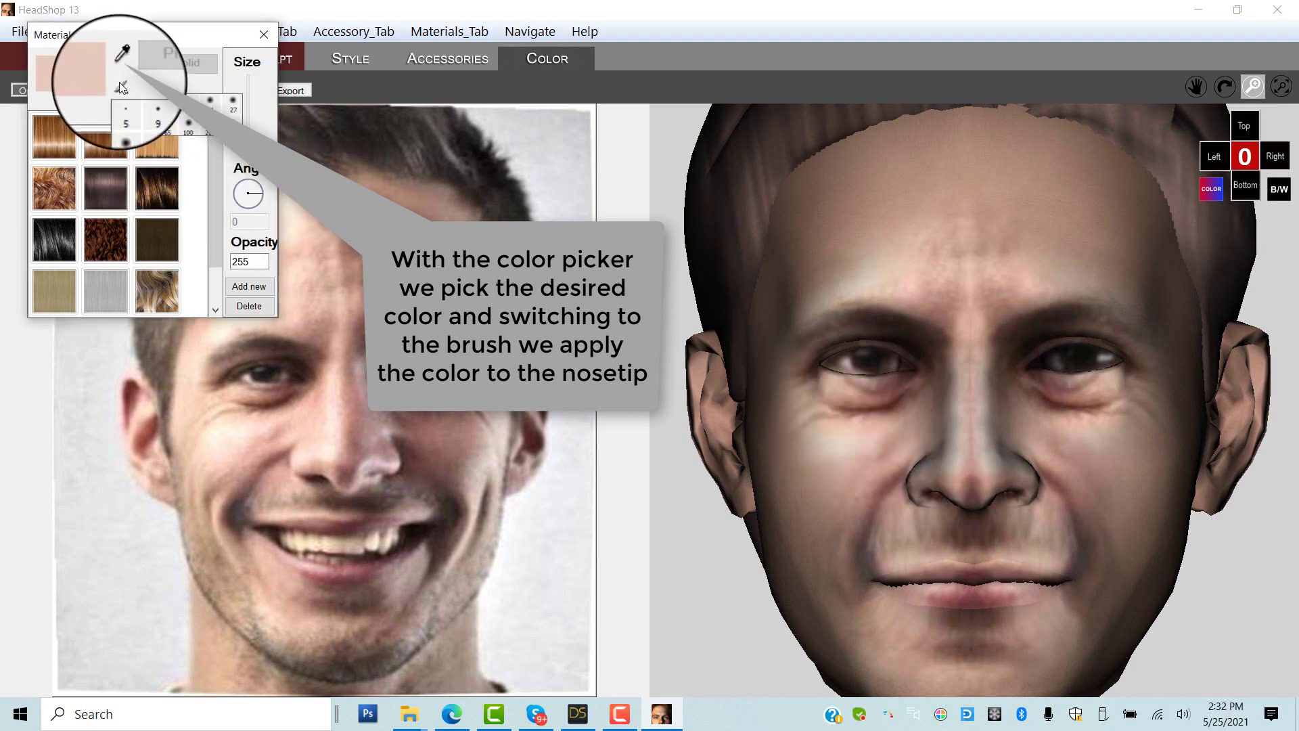
pyautogui.click(183, 109)
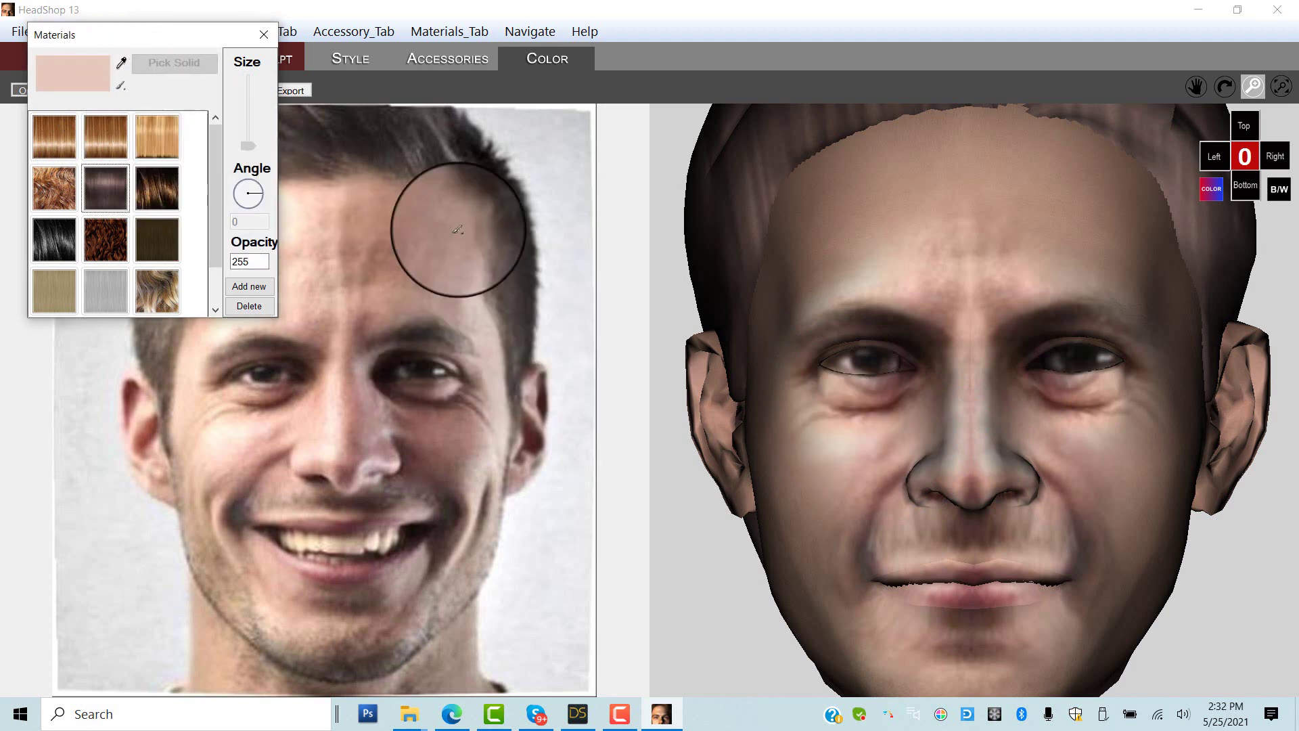
pyautogui.click(974, 482)
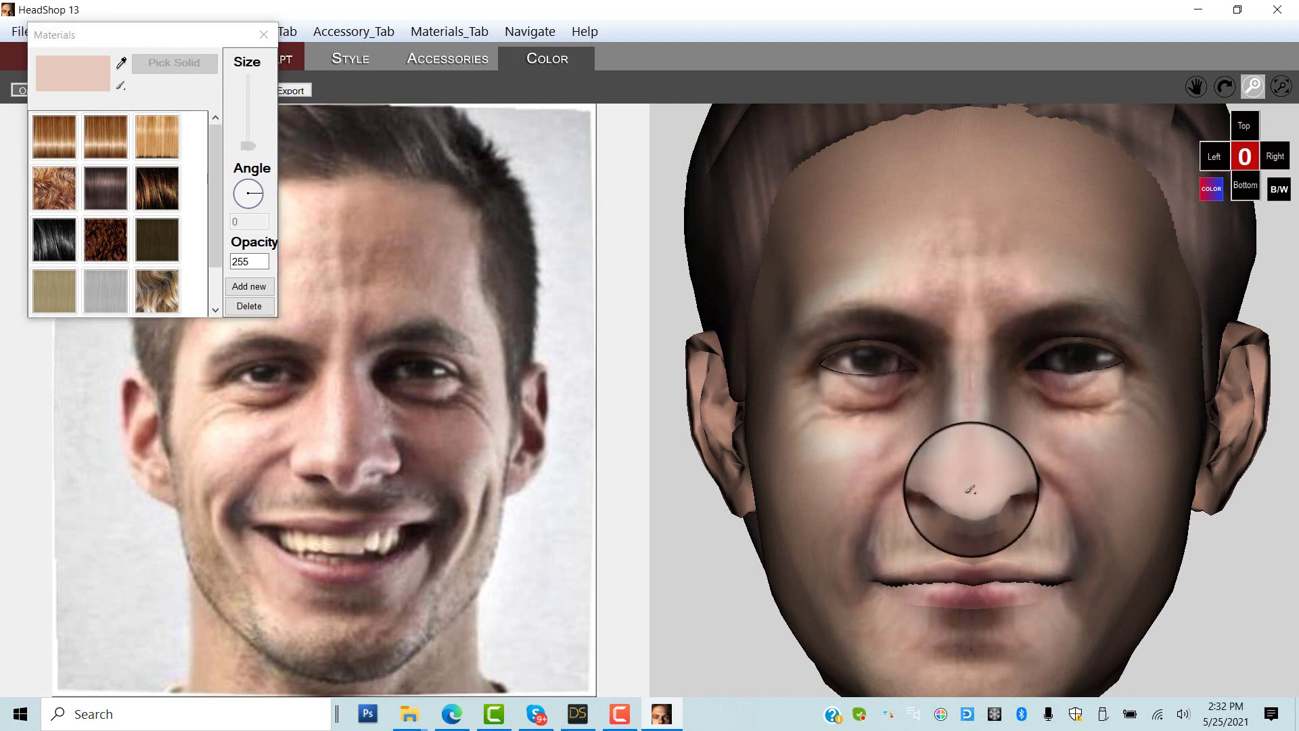
# Close the hair materials window and export the head shape and texture to DAZ Studio.
pyautogui.click(265, 38)
pyautogui.click(263, 34)
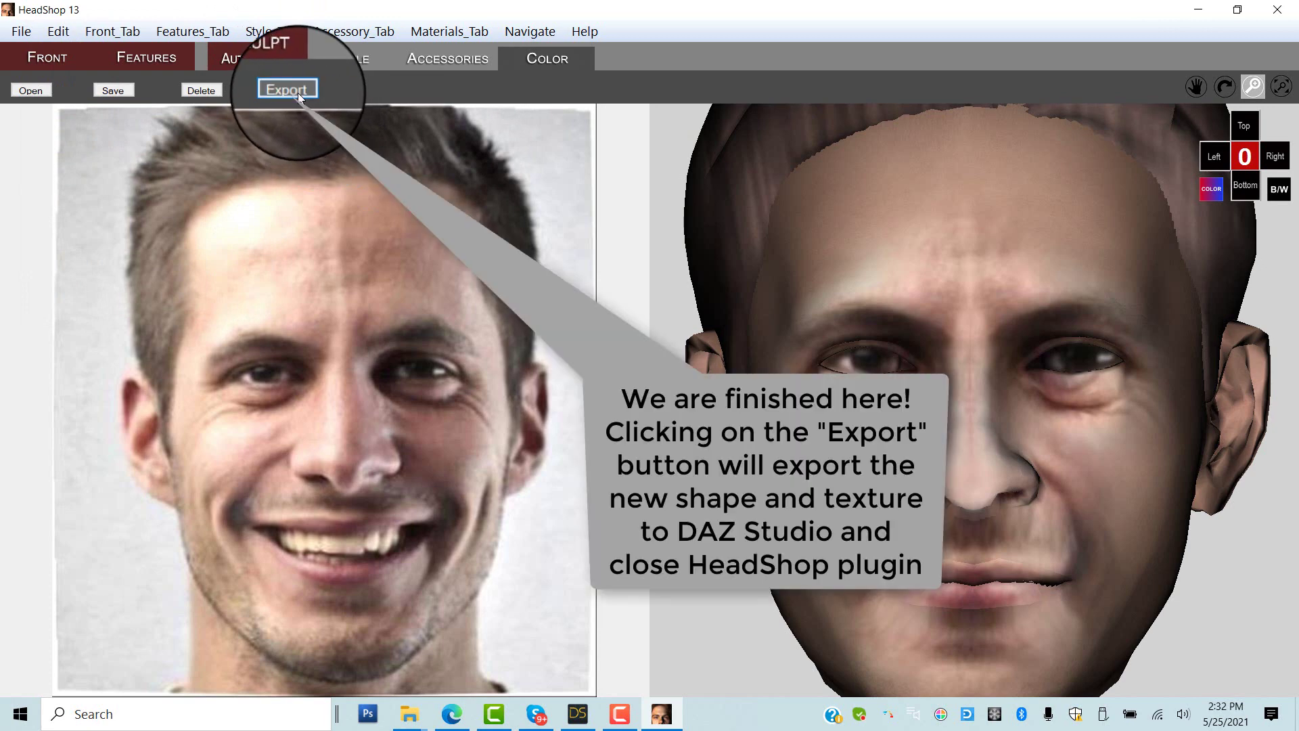
pyautogui.click(298, 92)
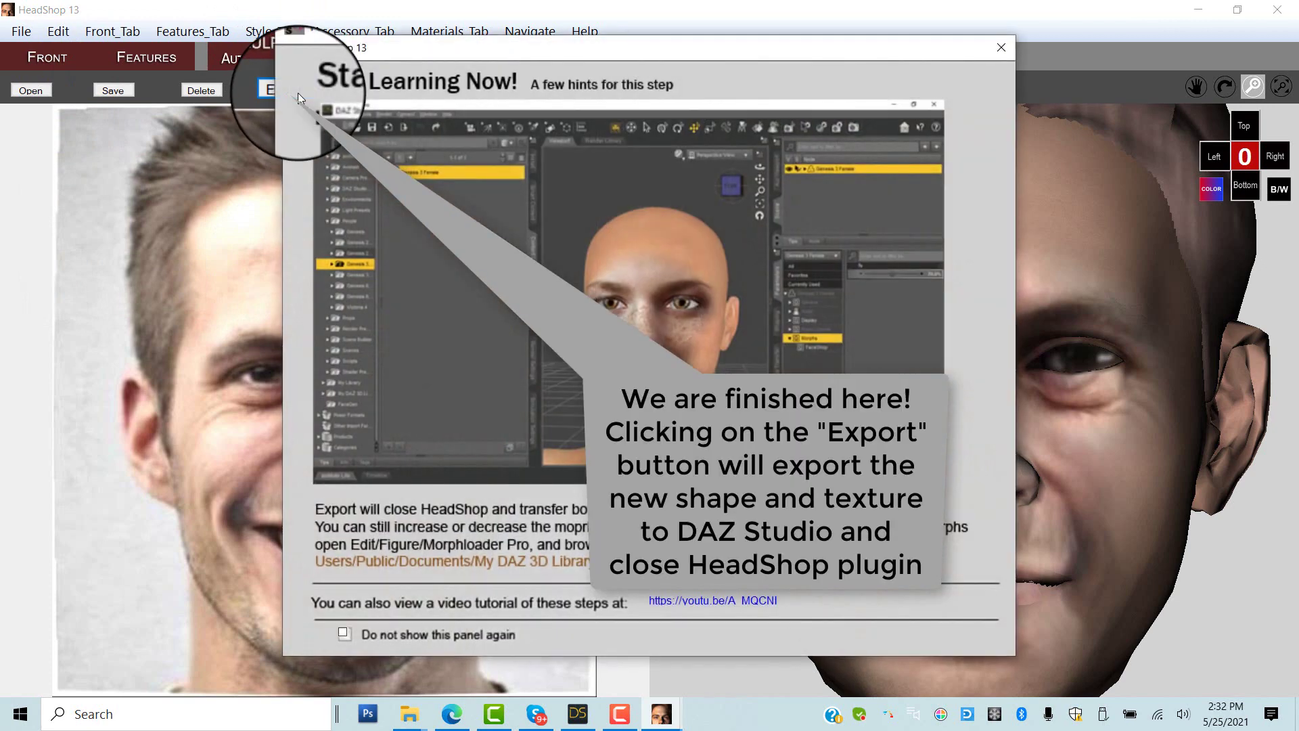
# Set the Face Base Color to the G8MBaseFaceMapD01_1001_smoothed_color_retouch texture.
pyautogui.click(1003, 51)
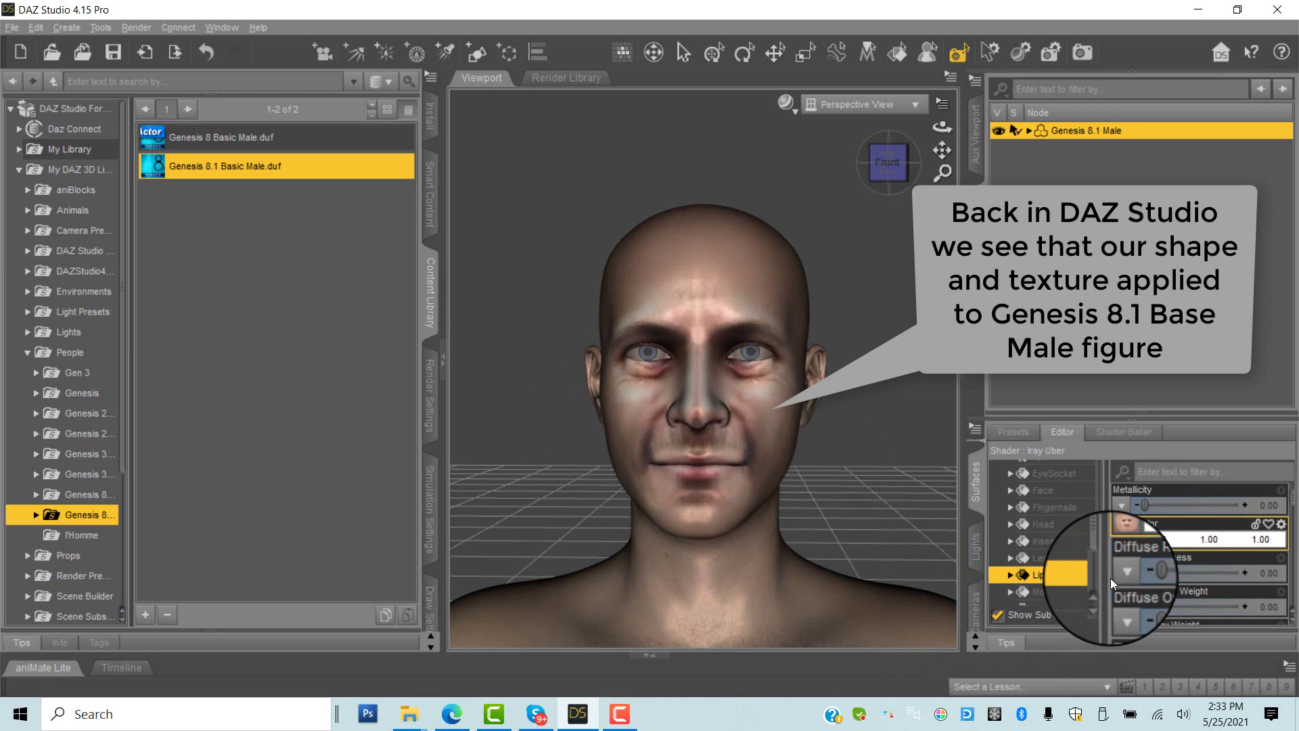
pyautogui.click(1122, 539)
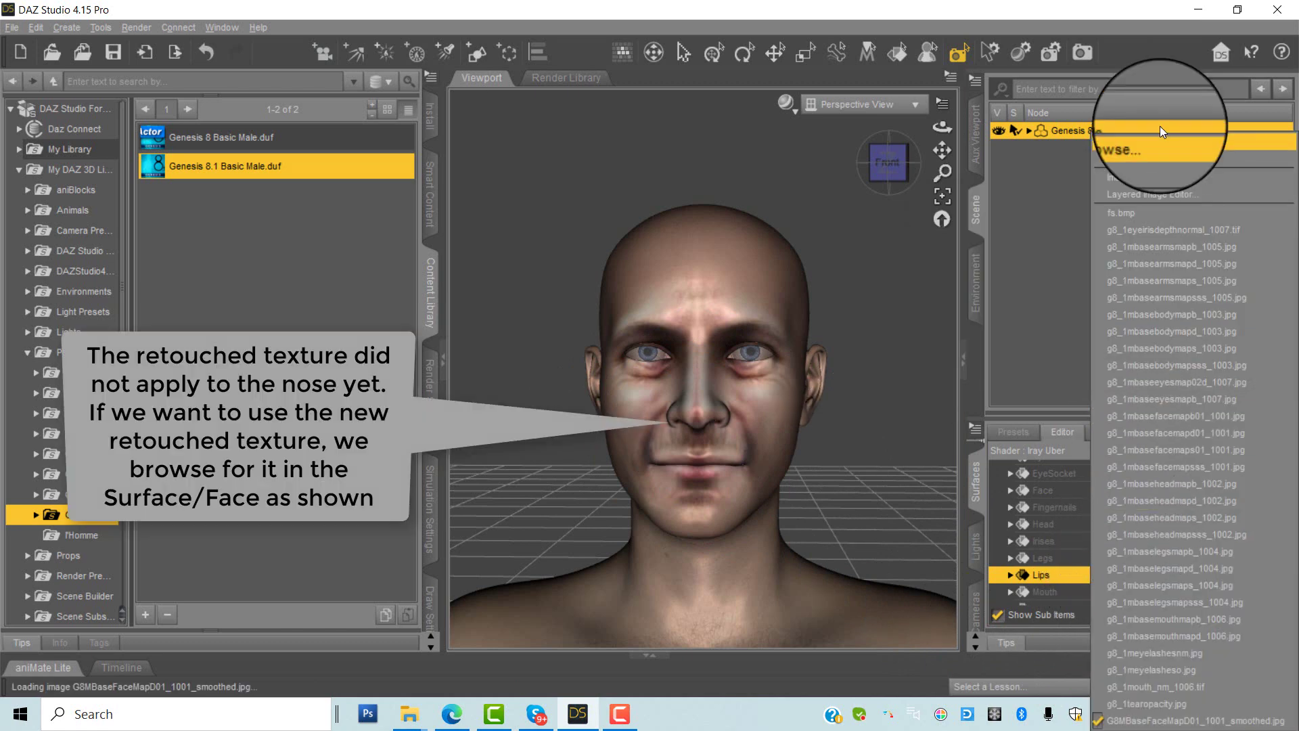
pyautogui.click(1124, 543)
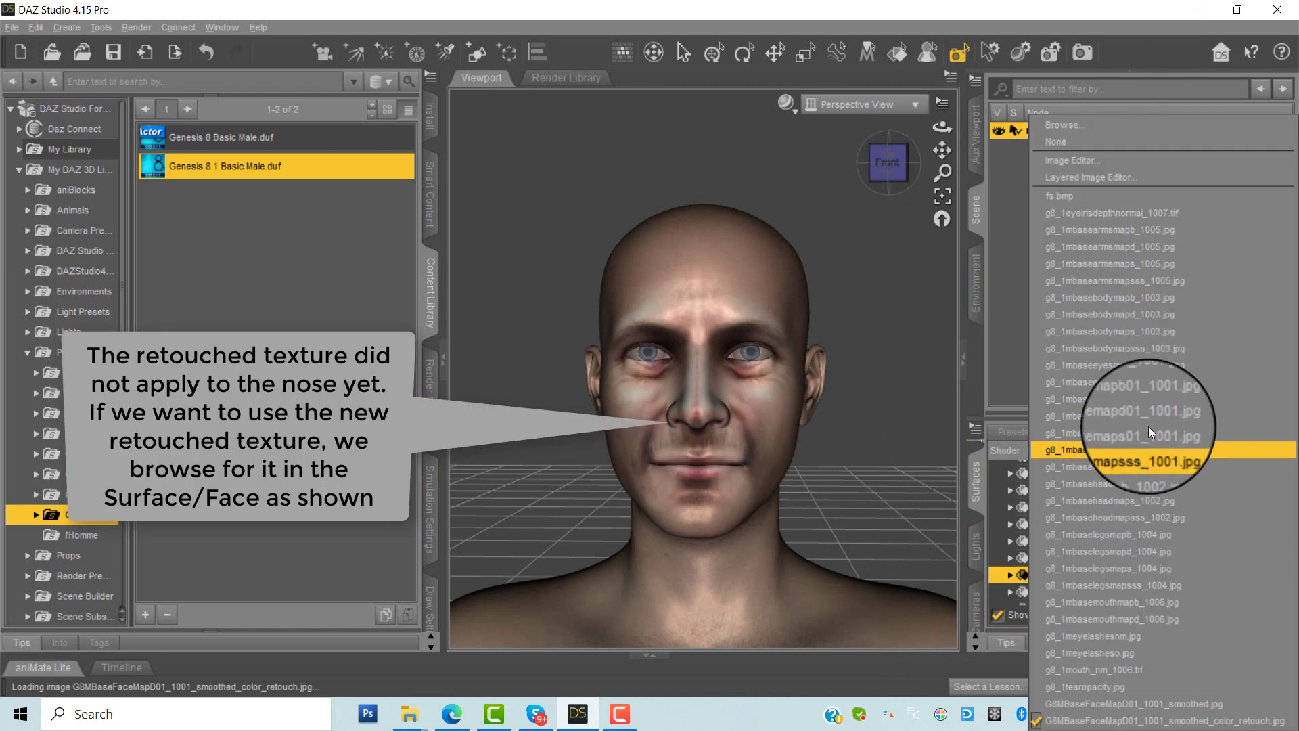
pyautogui.click(1135, 127)
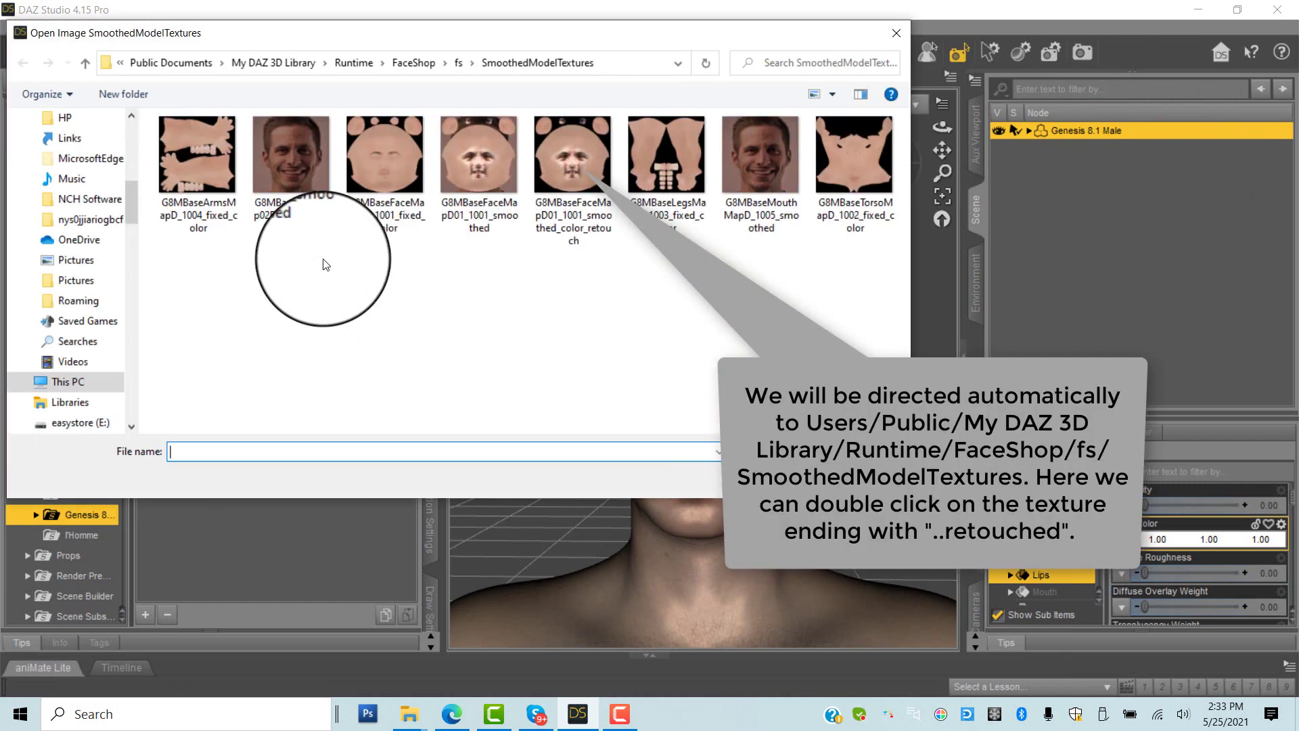
pyautogui.doubleClick(586, 182)
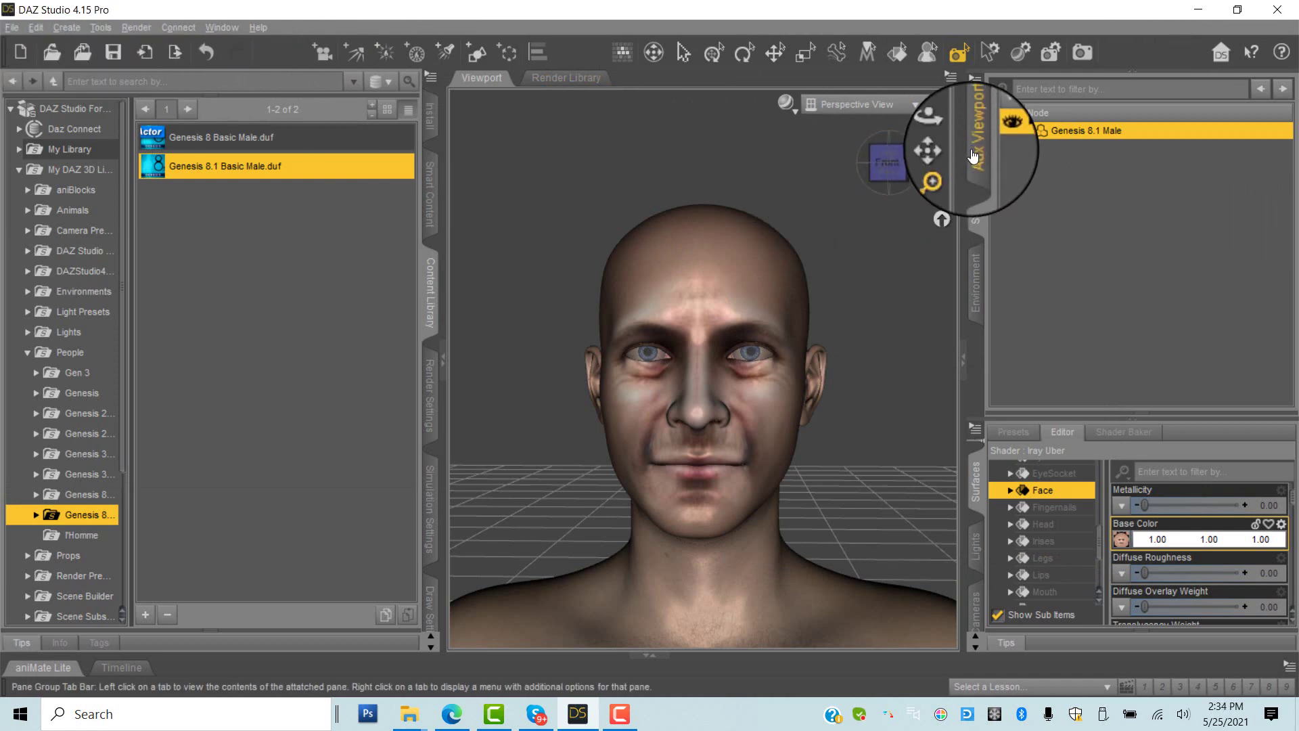
pyautogui.moveTo(943, 127); pyautogui.dragTo(931, 129)
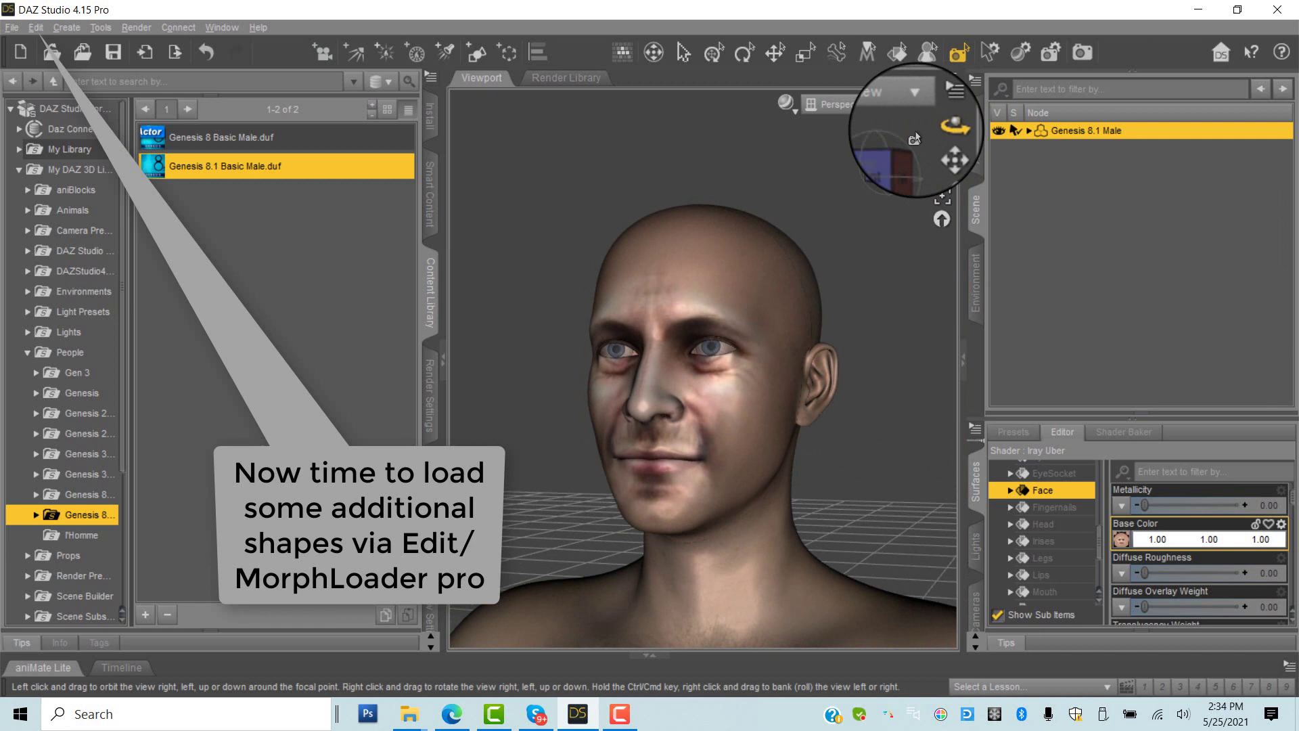
# Switch the viewport to Smooth Shaded with the head facing front.
pyautogui.click(783, 103)
pyautogui.click(753, 220)
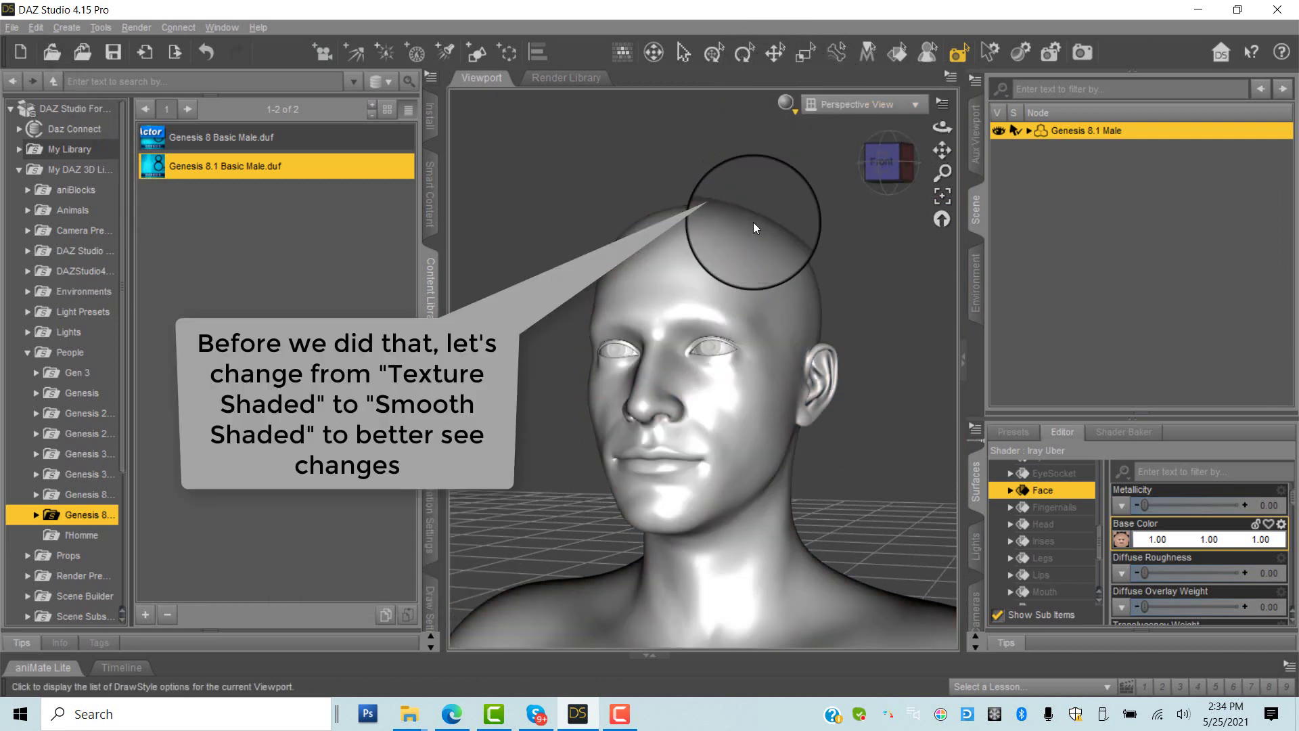
pyautogui.moveTo(942, 128); pyautogui.dragTo(941, 127)
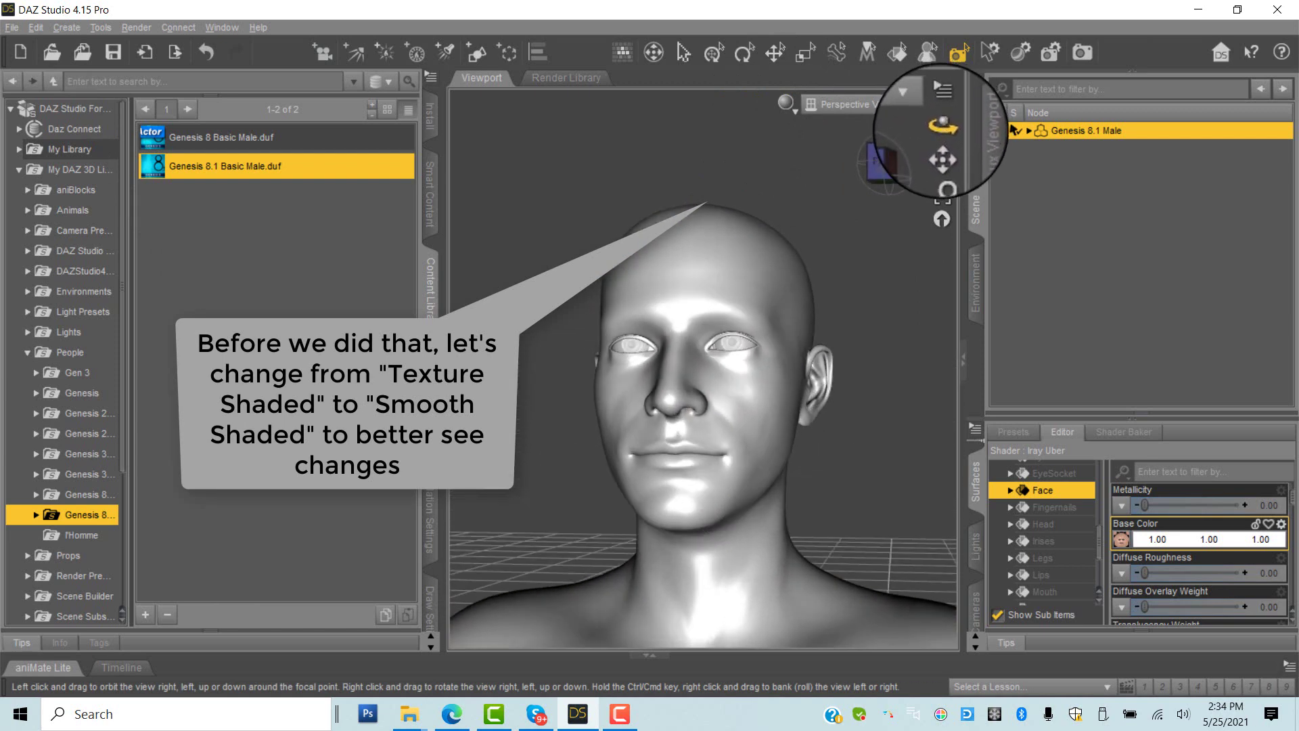
# Start Morph Loader Pro and add the six crease morph files.
pyautogui.click(30, 31)
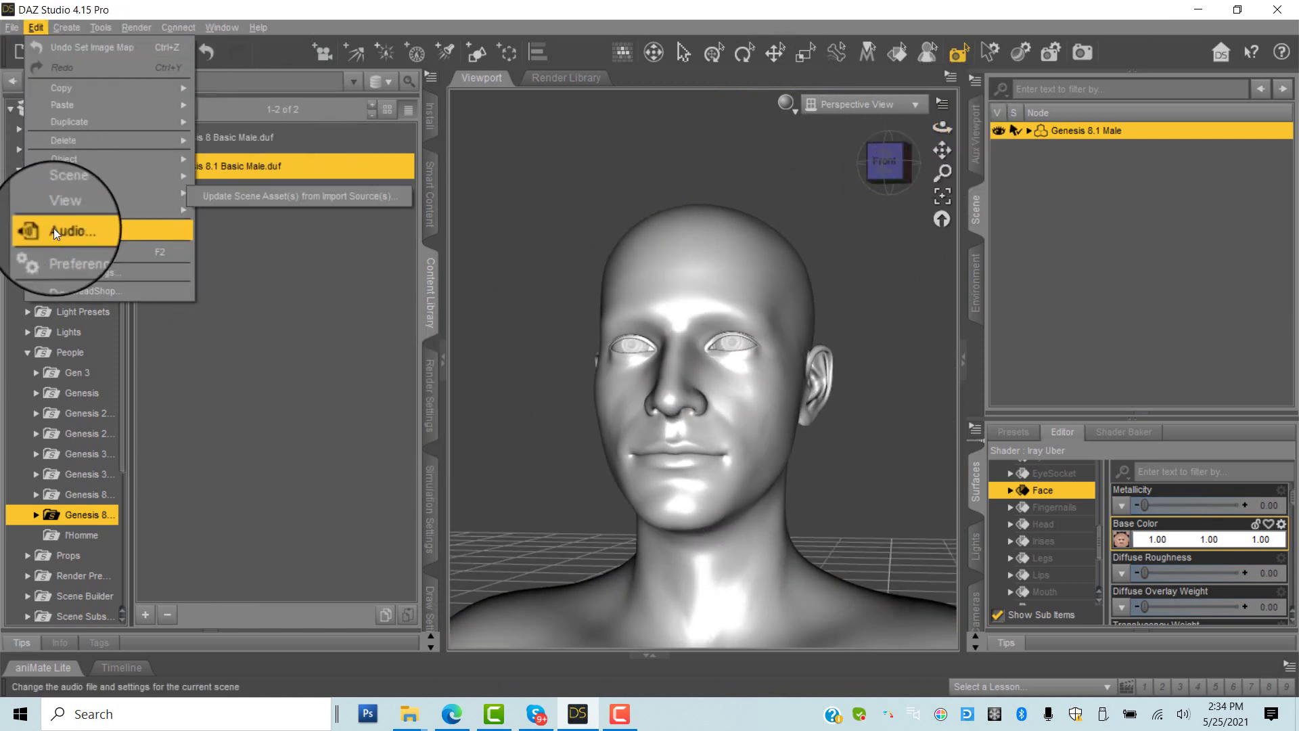
pyautogui.moveTo(87, 175)
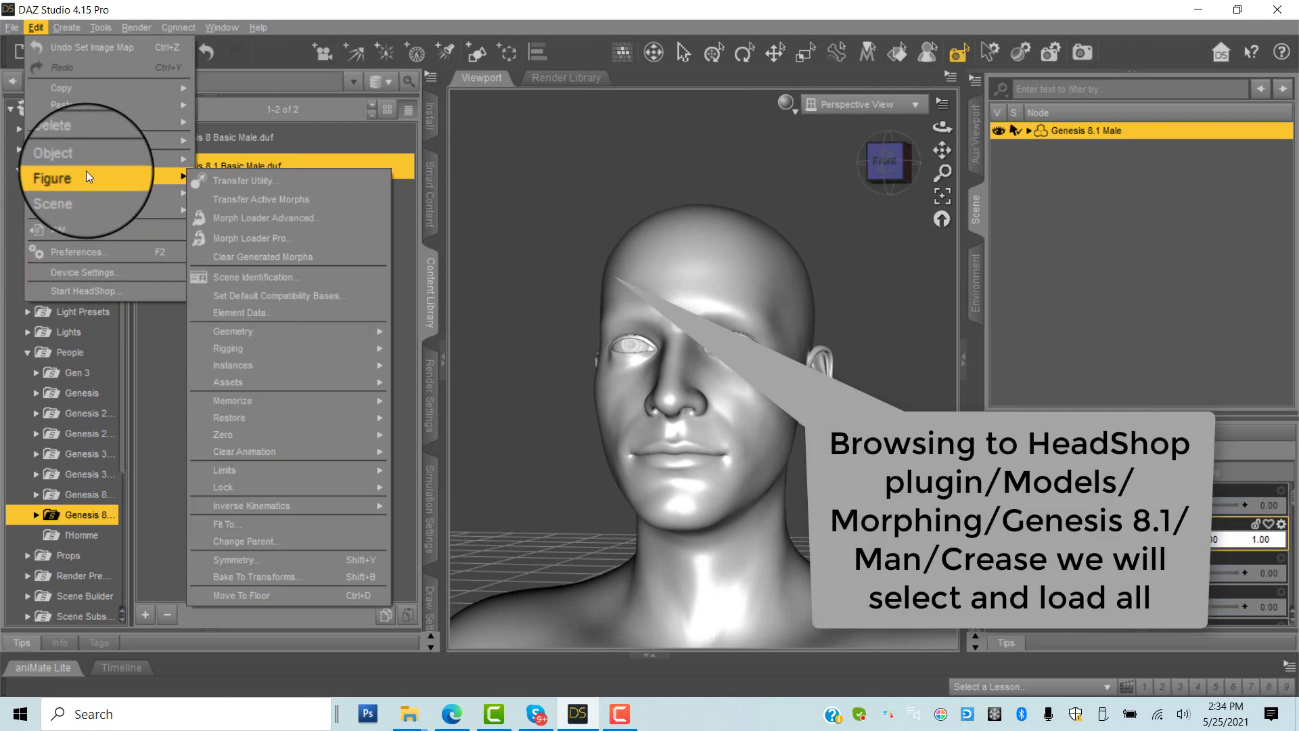
pyautogui.click(270, 239)
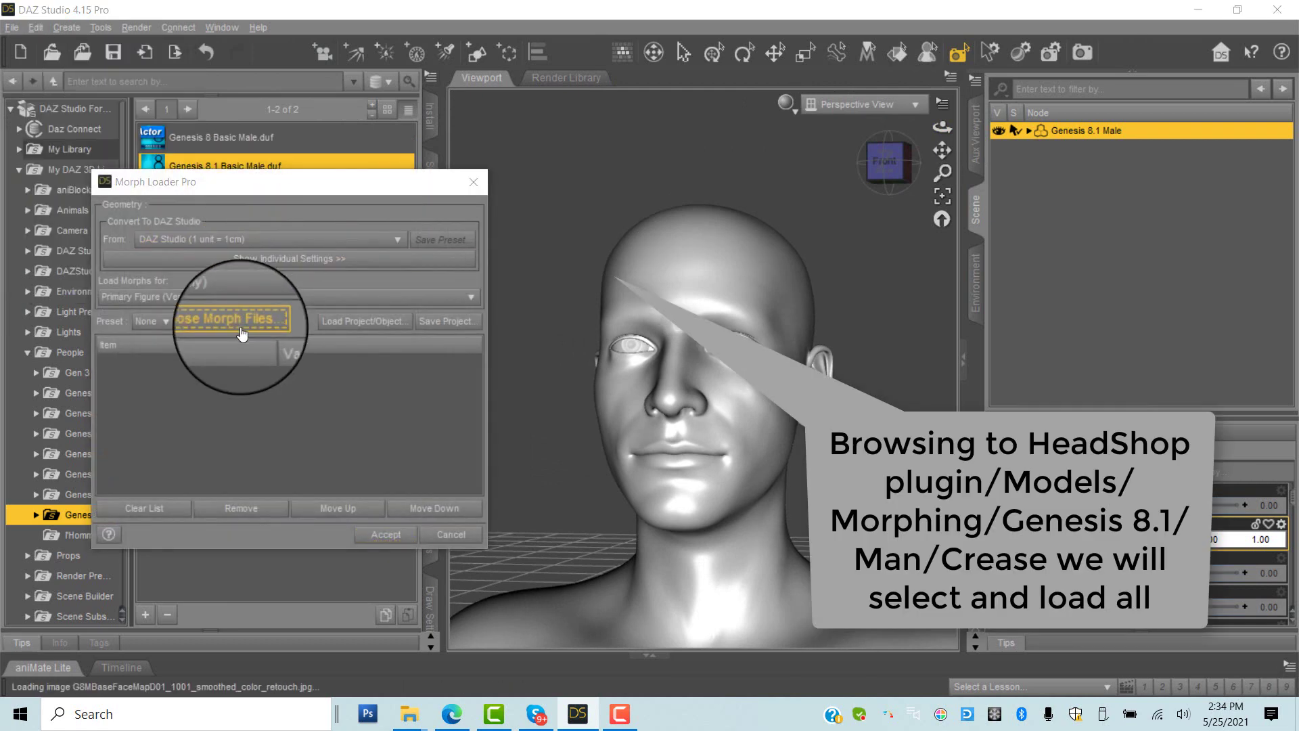
pyautogui.click(242, 319)
pyautogui.moveTo(785, 399); pyautogui.dragTo(311, 332)
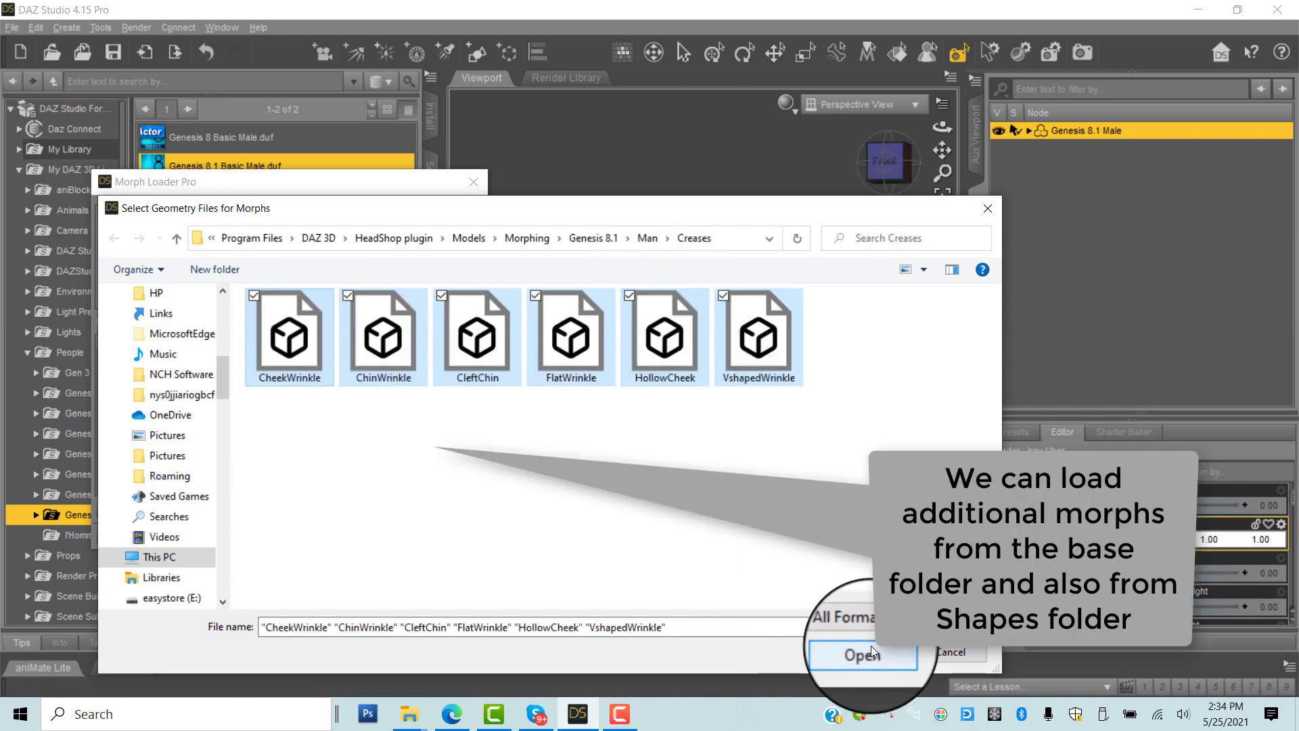
pyautogui.click(871, 651)
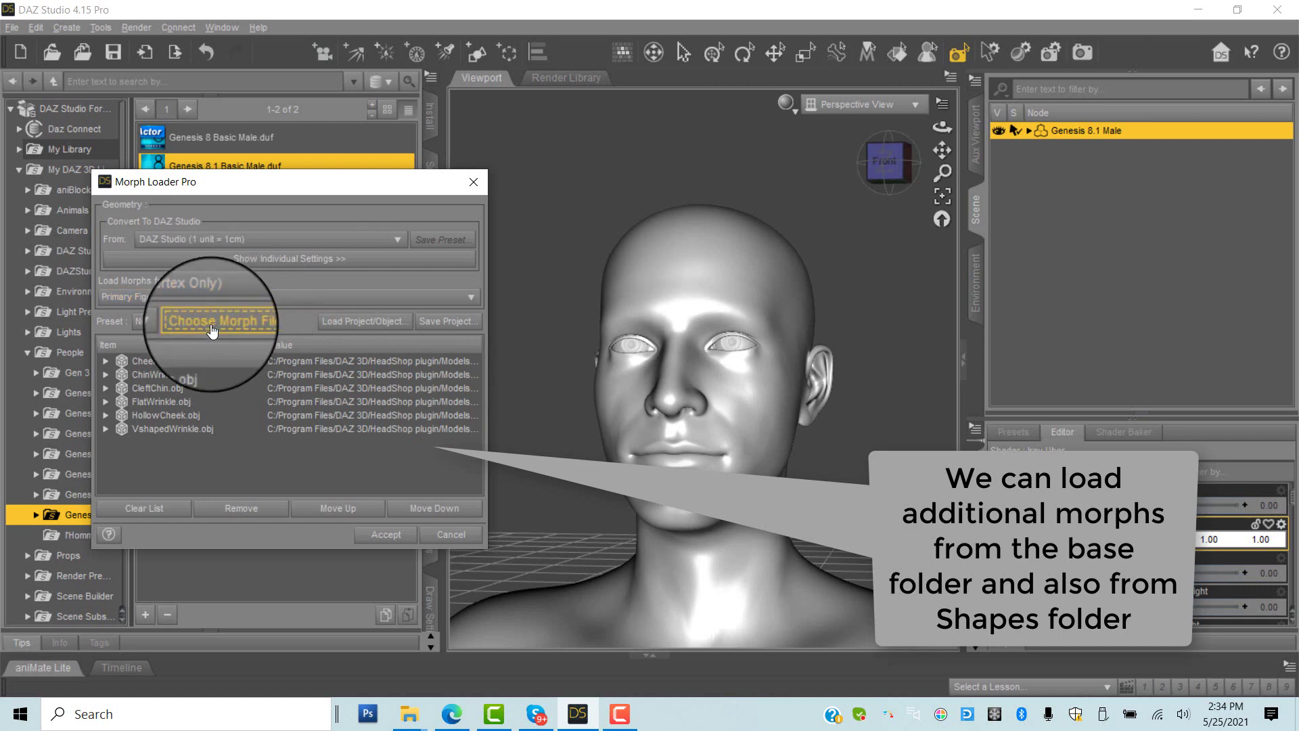
# Add the Fat, Old and Smile morph files from the Man folder.
pyautogui.click(211, 327)
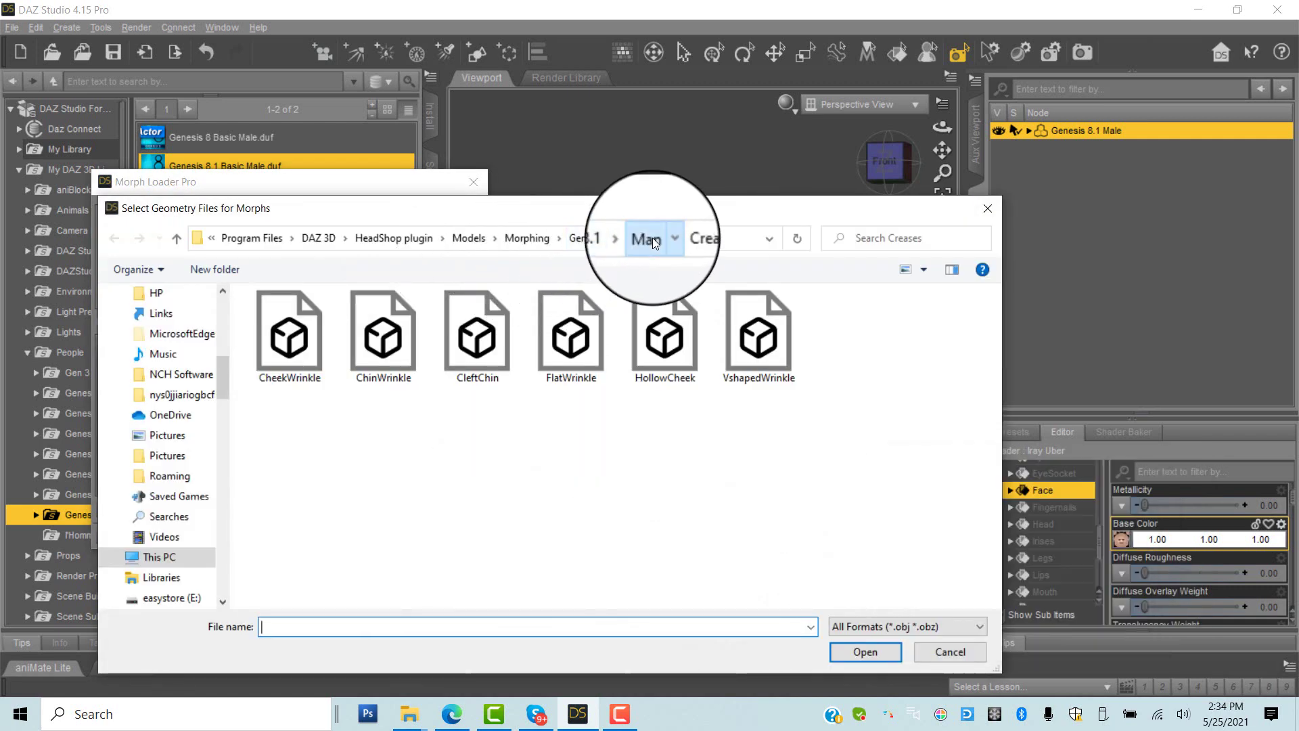
pyautogui.click(653, 238)
pyautogui.moveTo(301, 458); pyautogui.dragTo(269, 367)
pyautogui.click(856, 653)
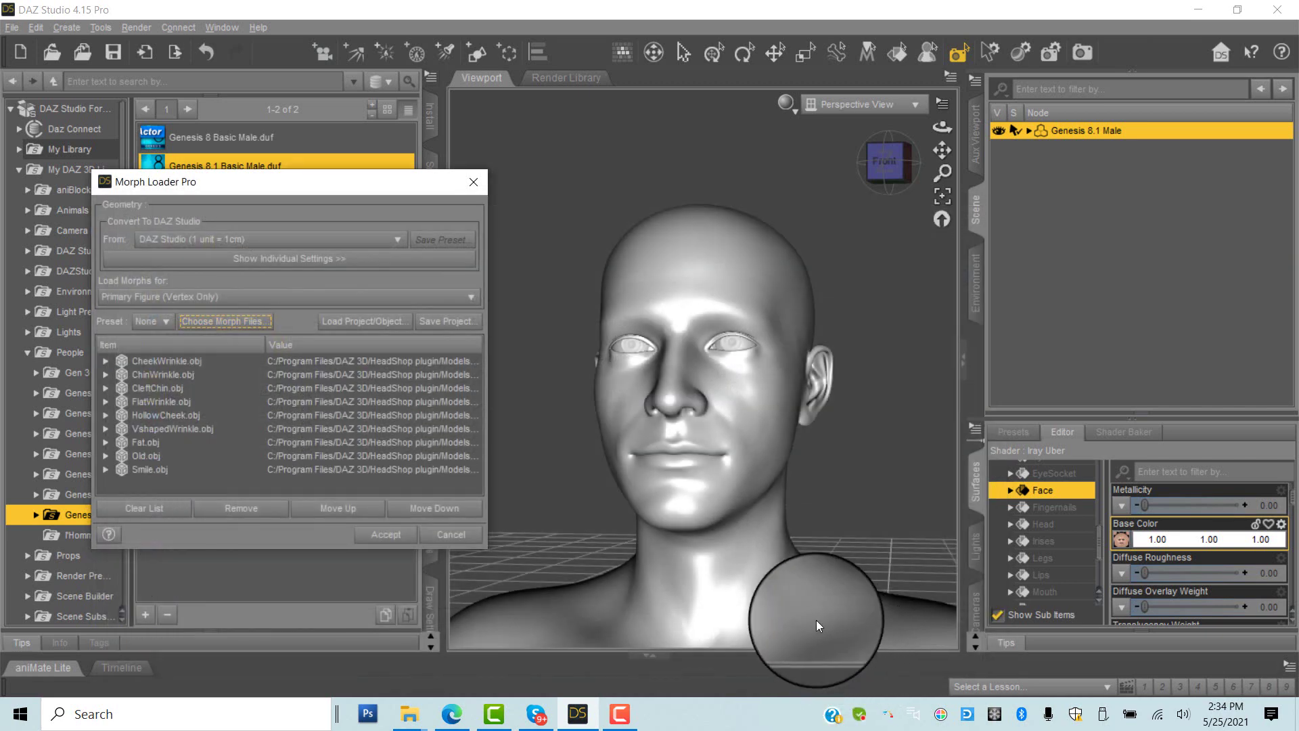
# Add the seven Shapes morph files and load all morphs onto Genesis 8.1 Male.
pyautogui.click(196, 326)
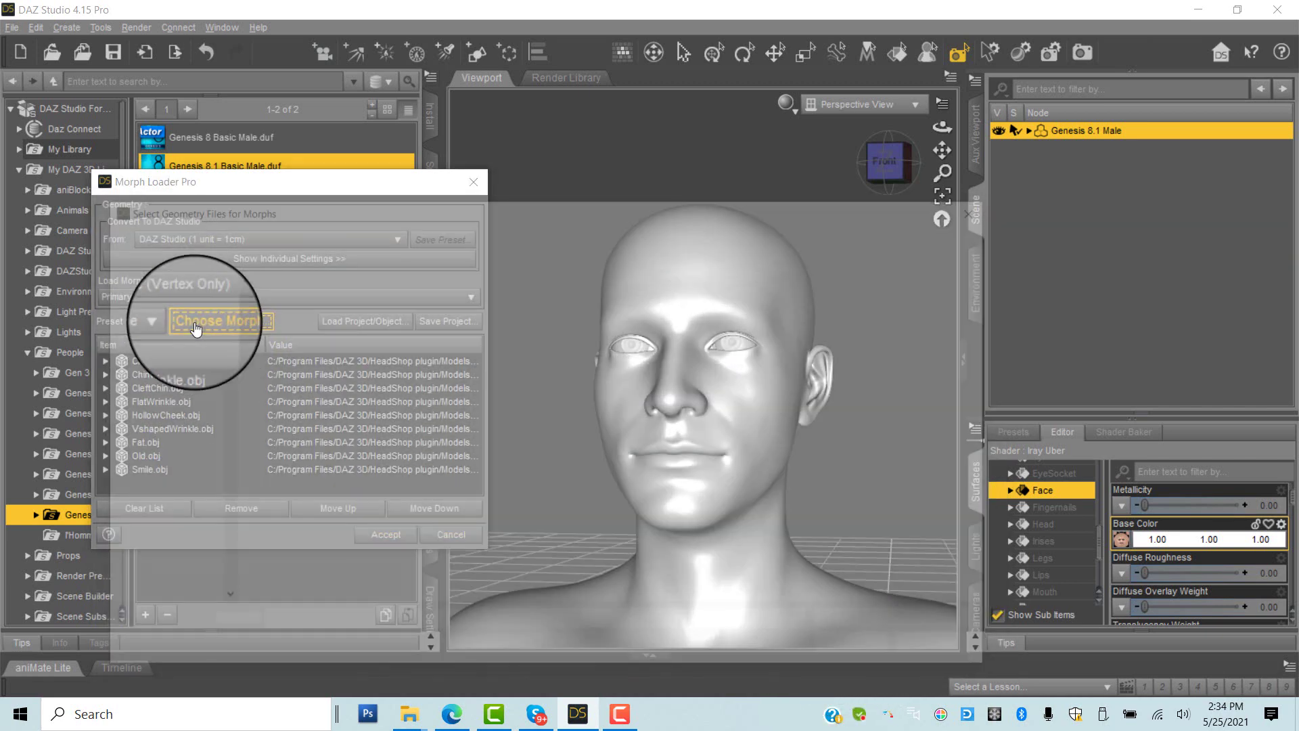
pyautogui.click(293, 353)
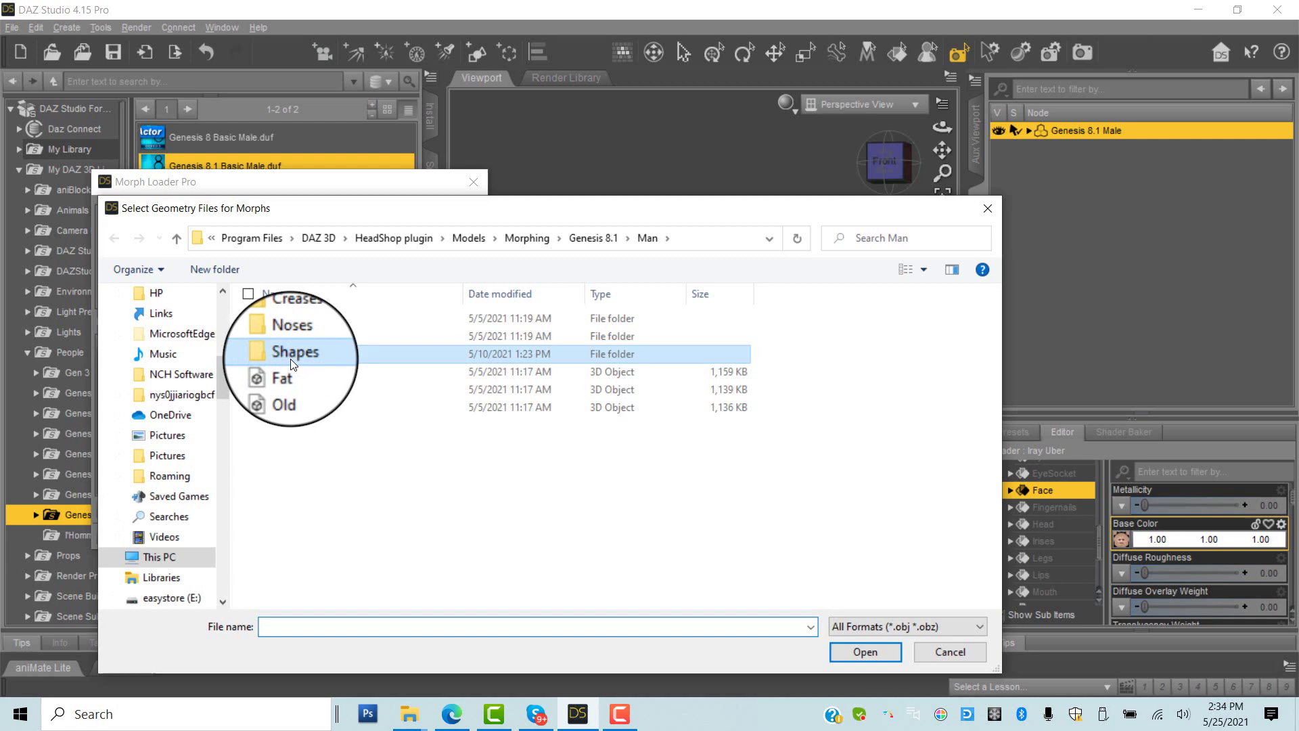
pyautogui.doubleClick(293, 365)
pyautogui.moveTo(868, 401); pyautogui.dragTo(326, 318)
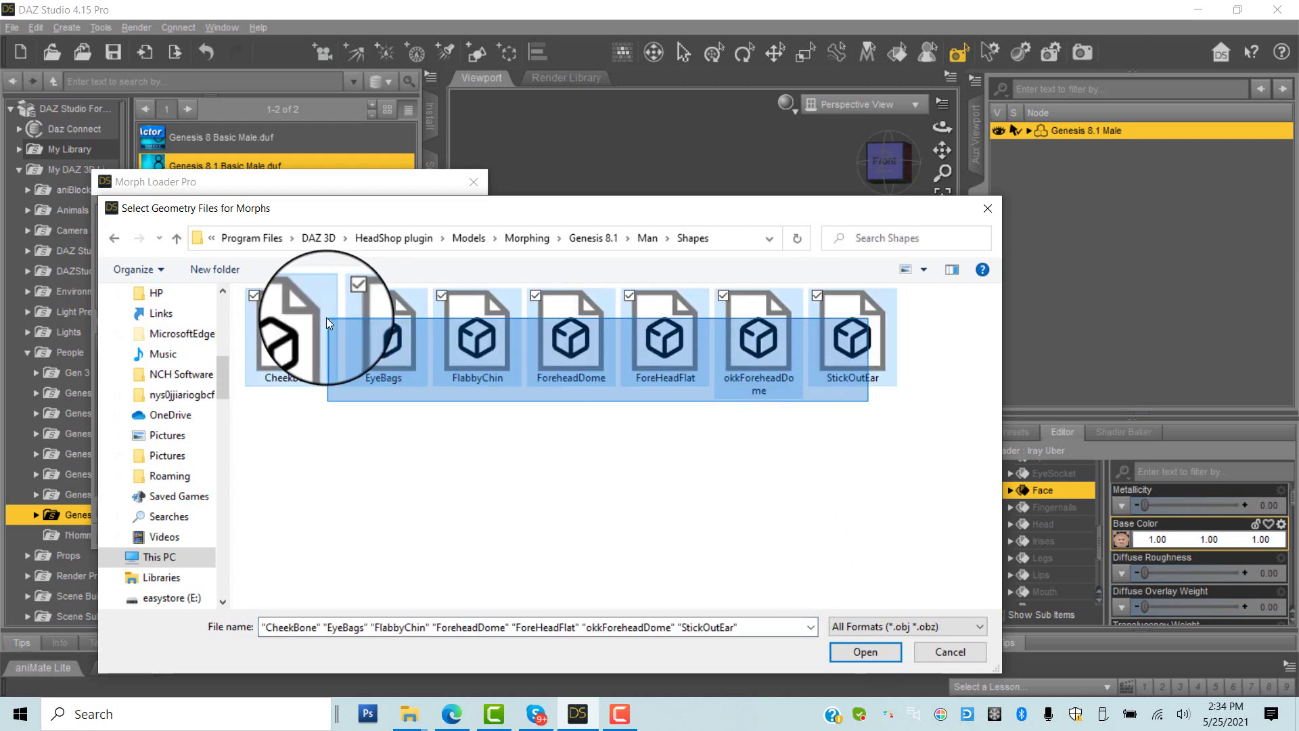
pyautogui.click(868, 652)
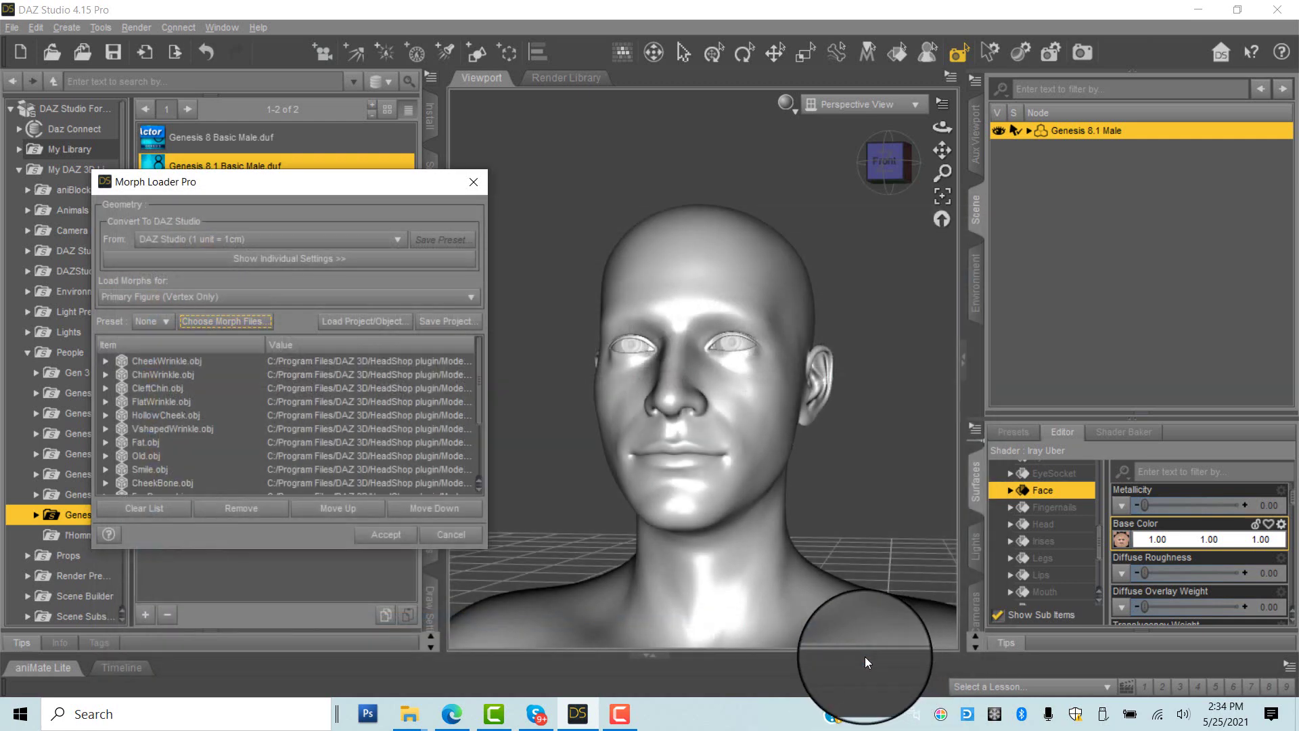
pyautogui.click(382, 538)
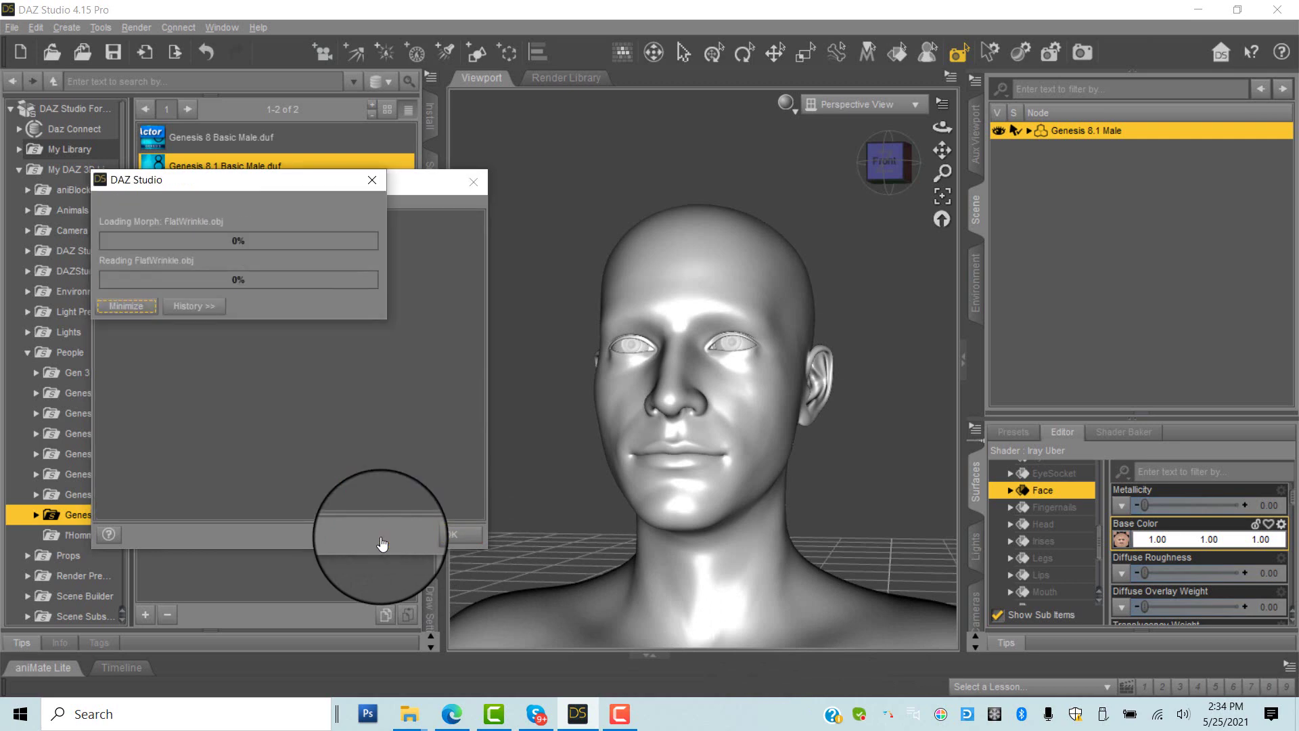
# Show Genesis 8.1 Male's morph sliders and raise Smile so the face smiles.
pyautogui.click(448, 536)
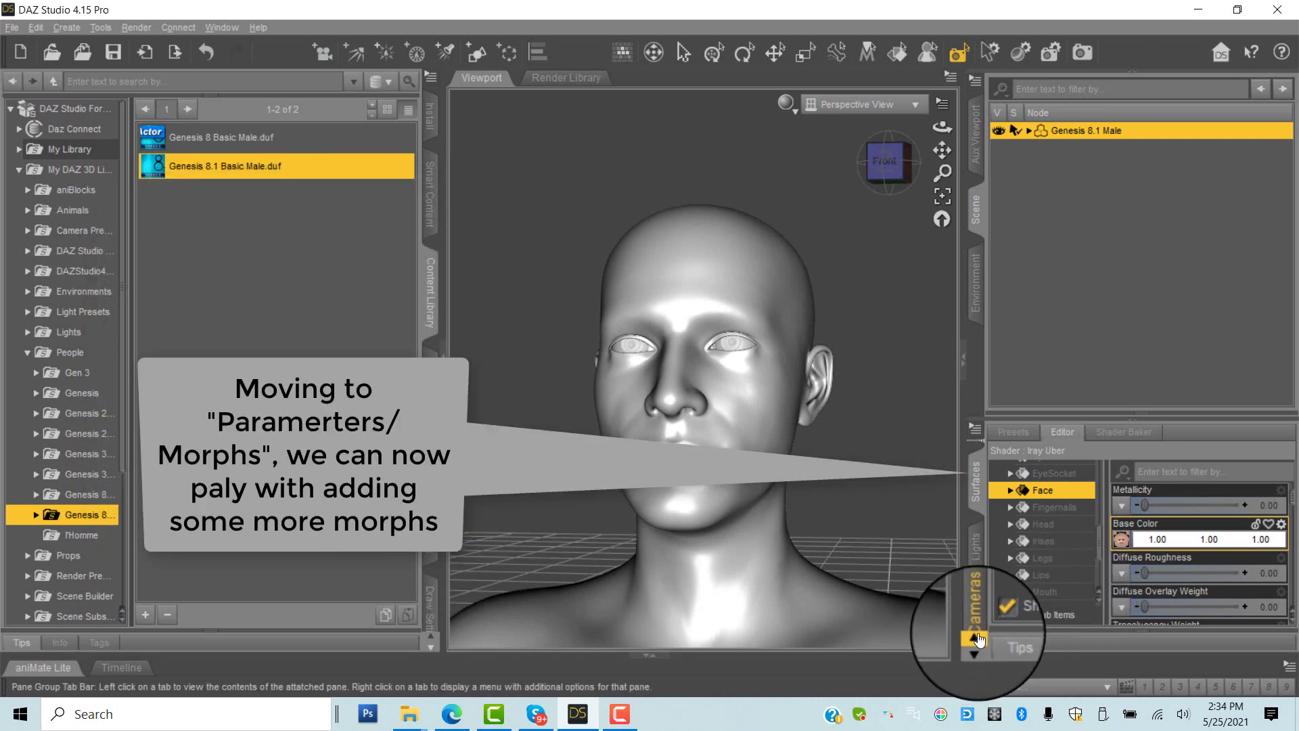
pyautogui.click(975, 638)
pyautogui.click(976, 482)
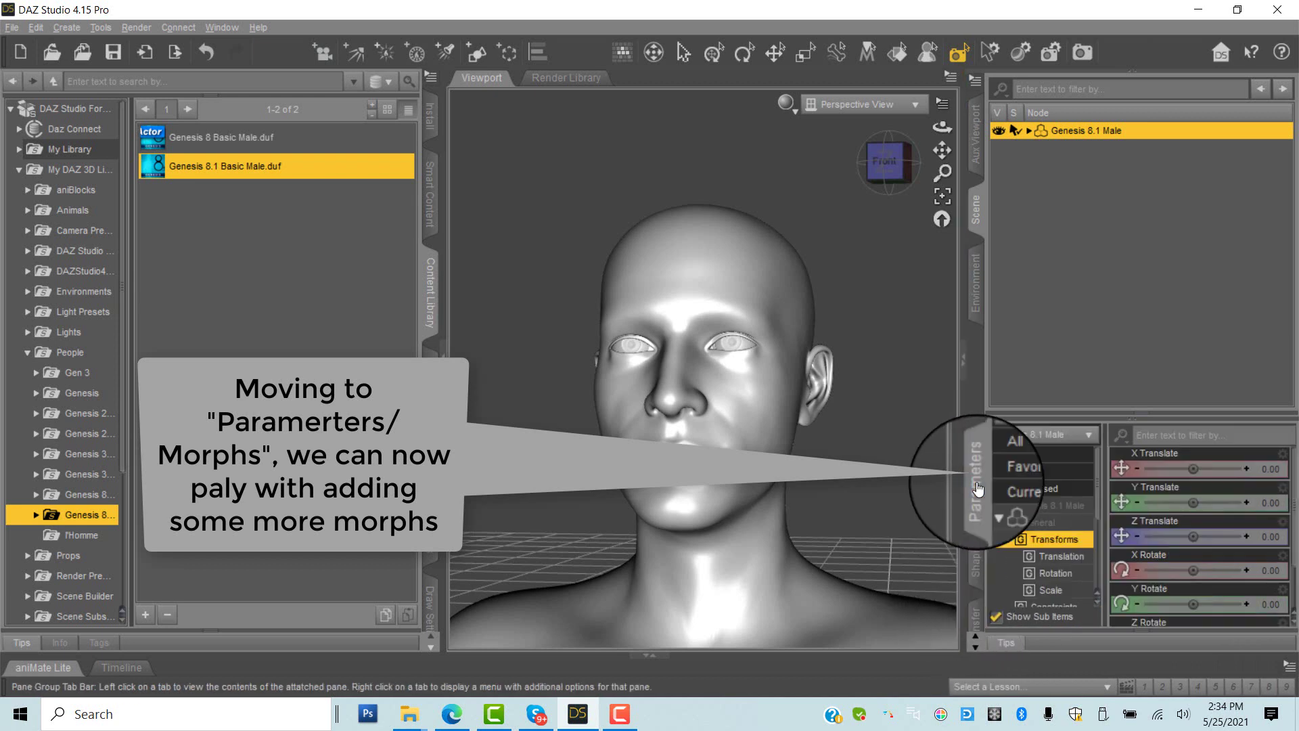
pyautogui.scroll(-2, 1117, 541)
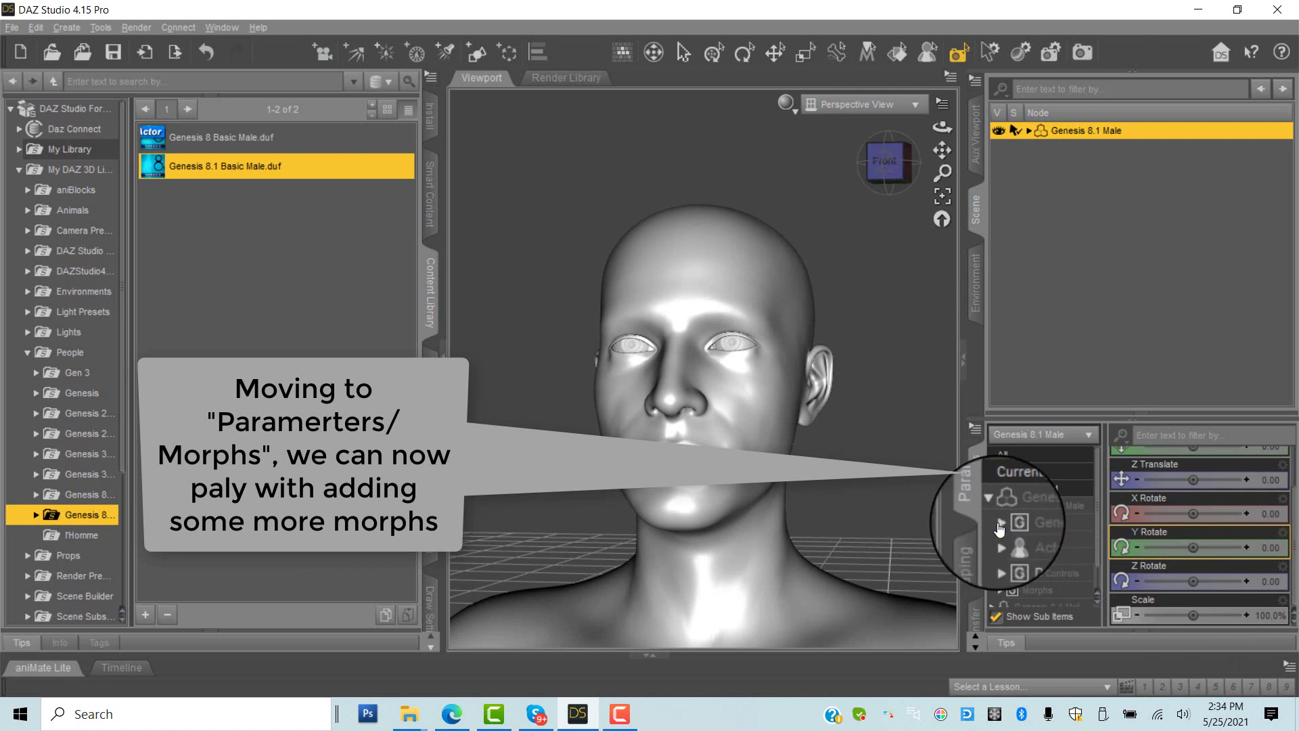
pyautogui.click(1035, 590)
pyautogui.scroll(-1, 1221, 533)
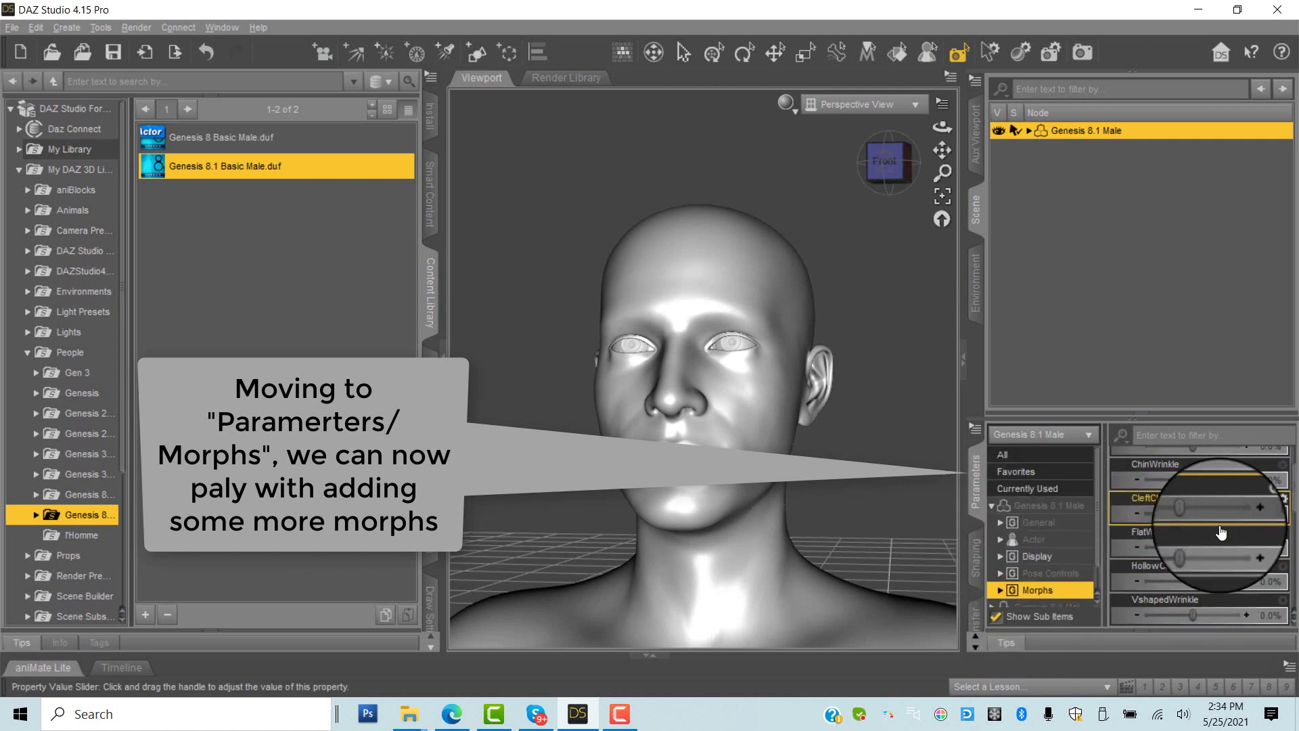
pyautogui.scroll(-2, 1191, 537)
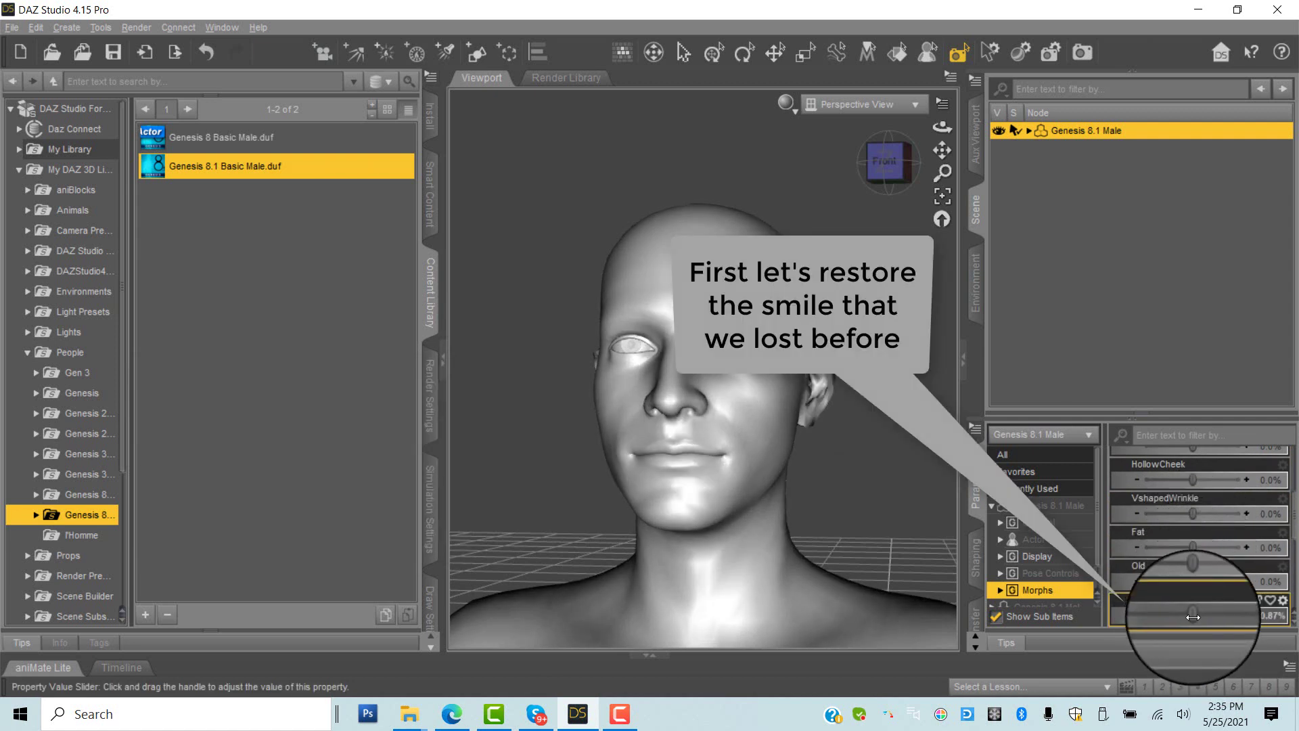
pyautogui.moveTo(1194, 610); pyautogui.dragTo(1241, 608)
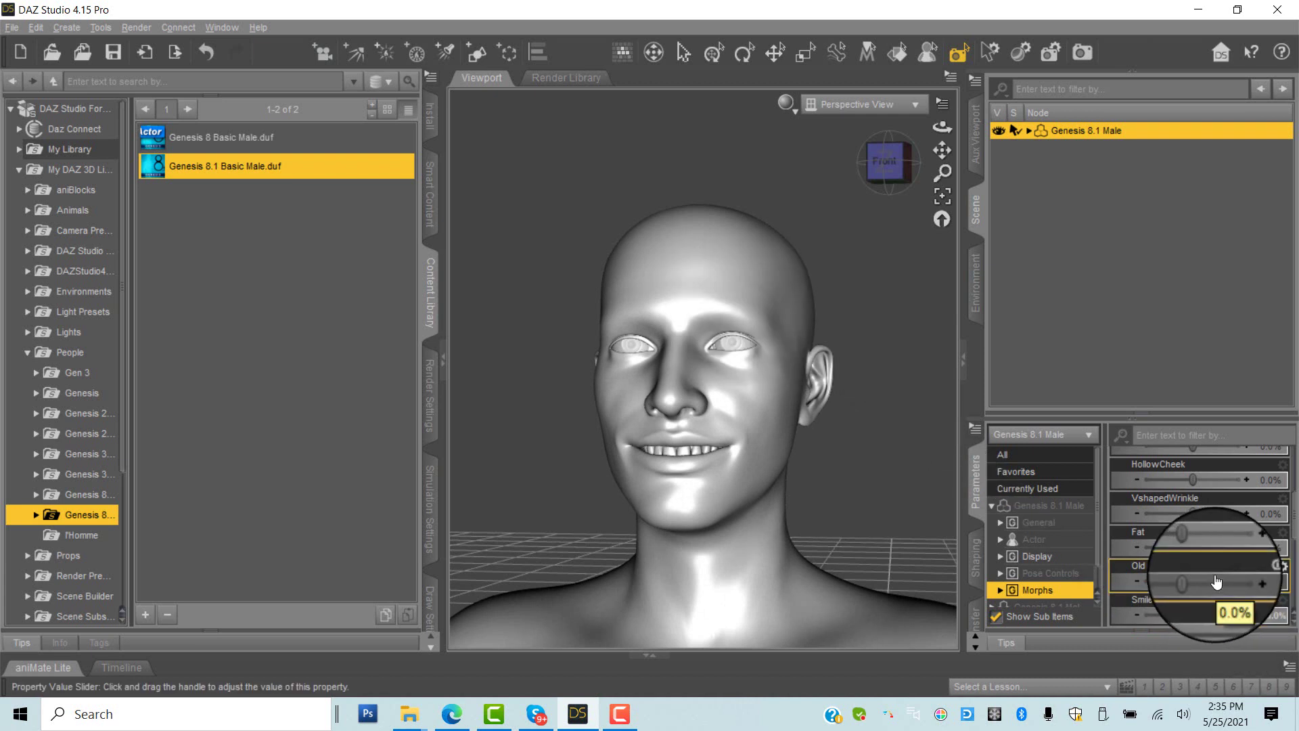
# Set HollowCheek to about 22%, push StickOutEar negative, and raise FlatWrinkle to about 37%.
pyautogui.scroll(3, 1216, 580)
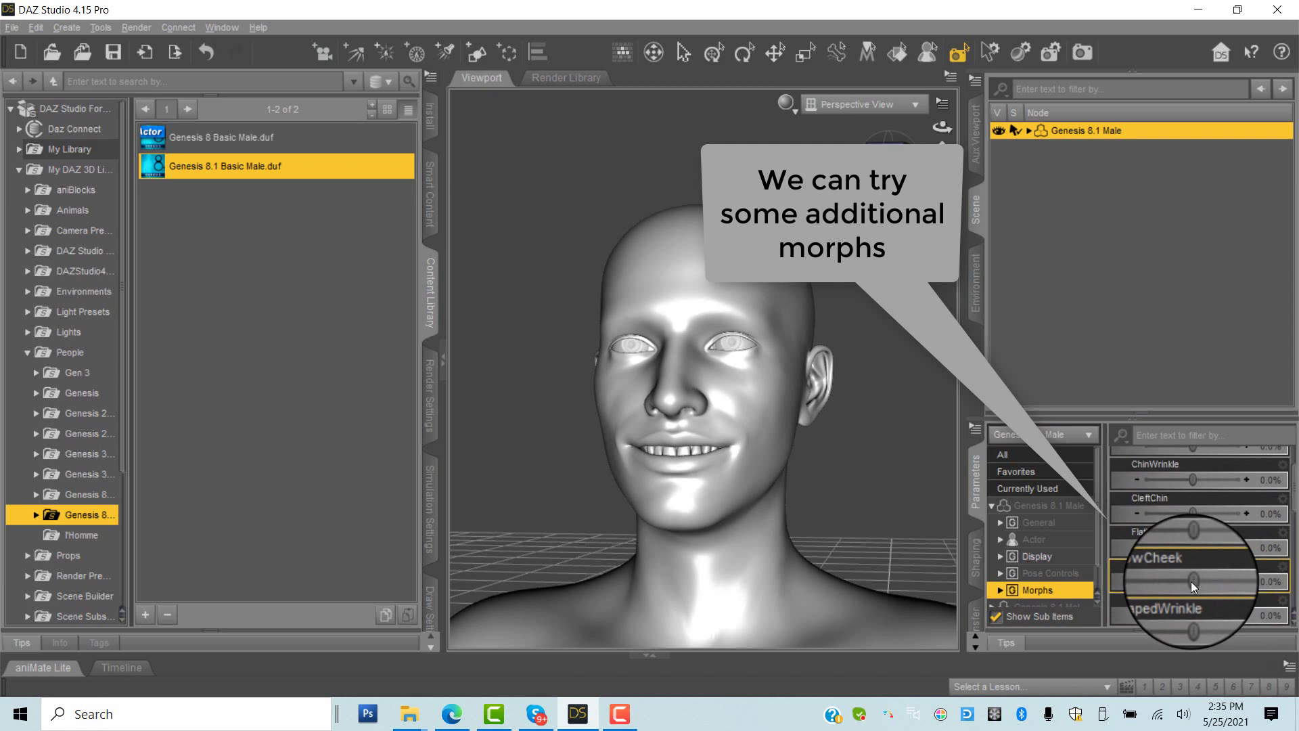
pyautogui.moveTo(1191, 586); pyautogui.dragTo(1196, 583)
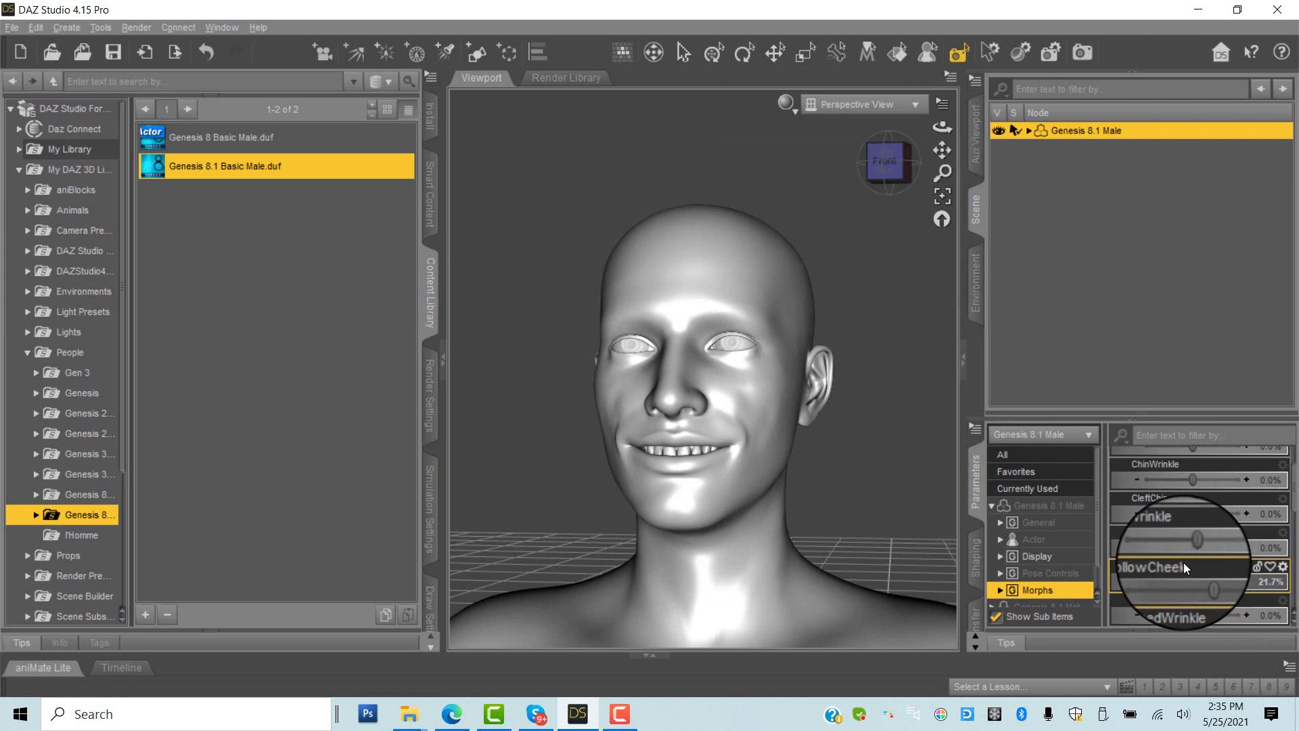
pyautogui.moveTo(1184, 564)
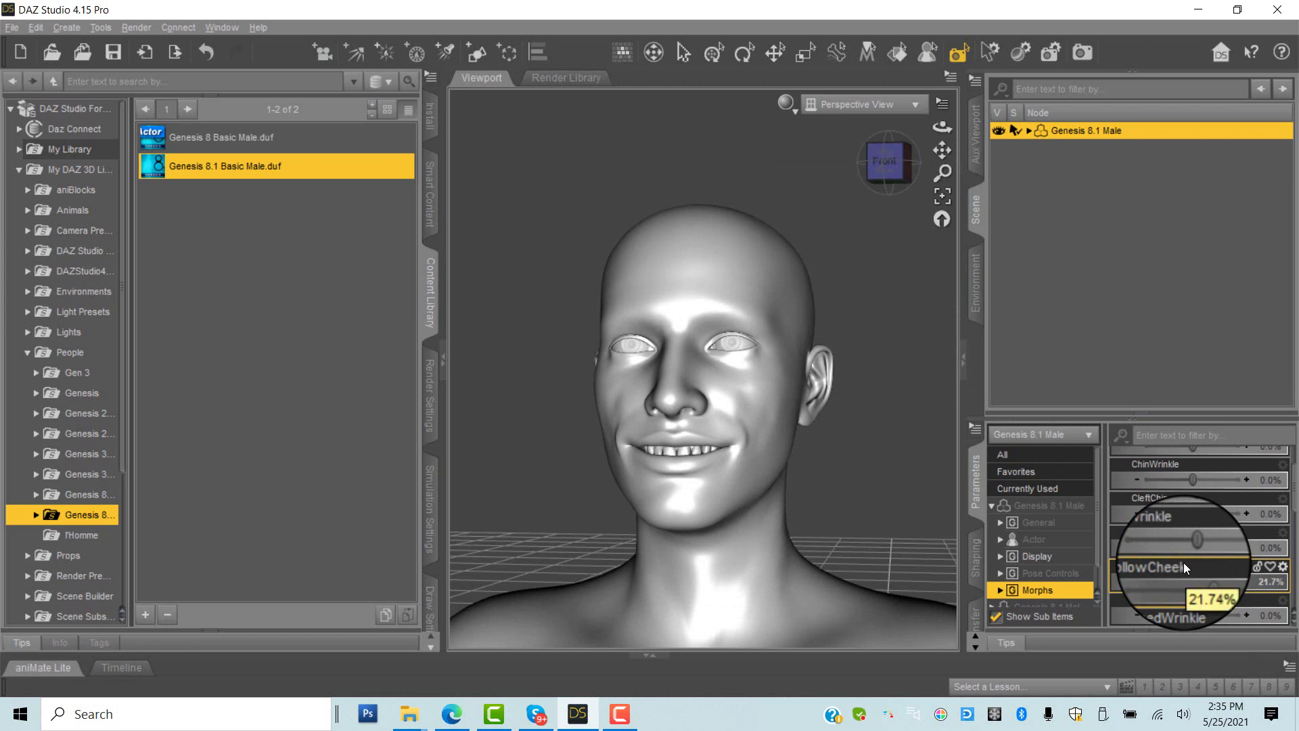
pyautogui.scroll(-5, 1184, 563)
pyautogui.scroll(-3, 1183, 563)
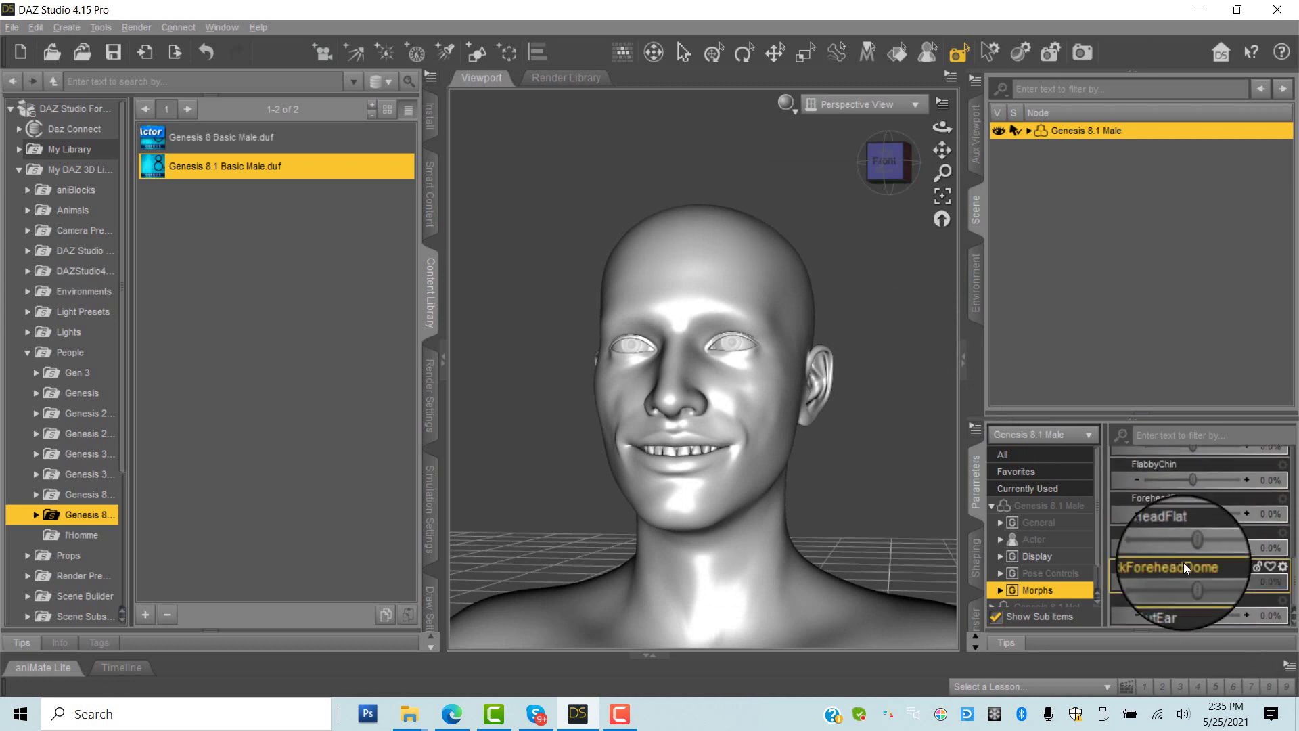
pyautogui.scroll(3, 1183, 562)
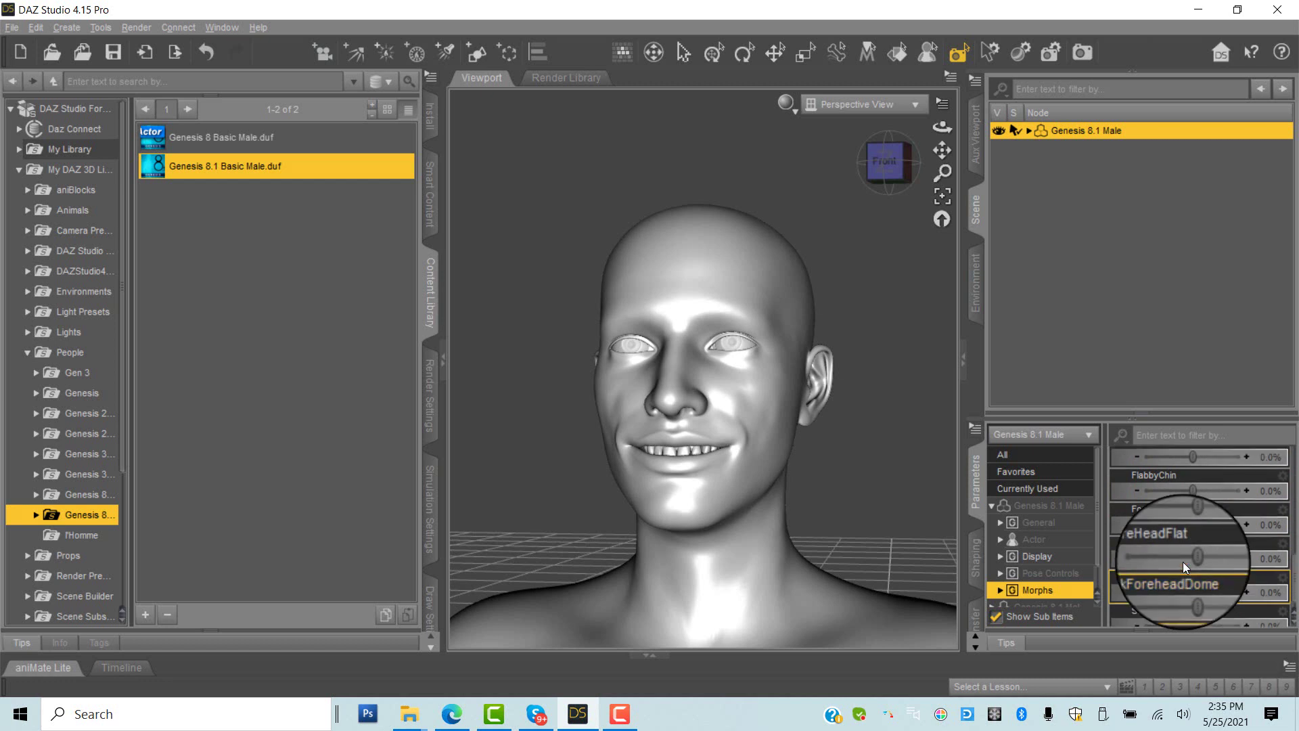
pyautogui.scroll(-3, 1183, 562)
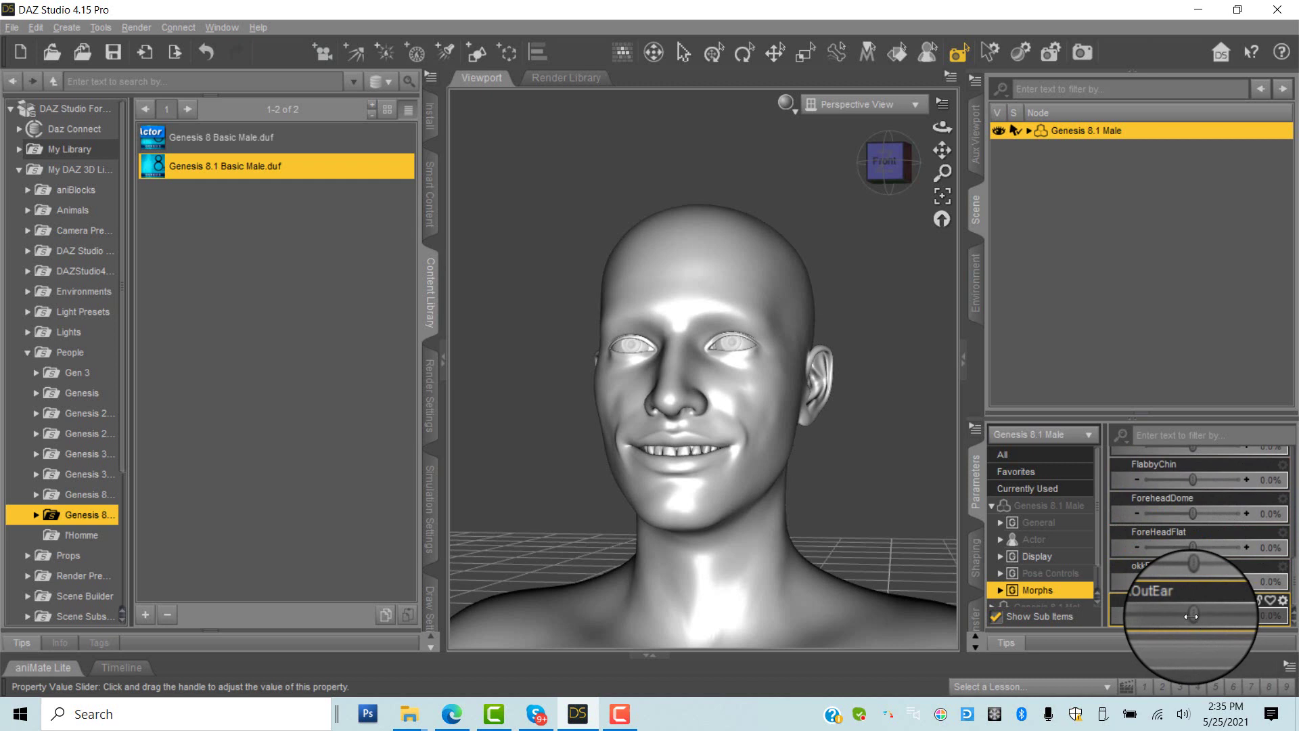
pyautogui.moveTo(1191, 616); pyautogui.dragTo(1178, 616)
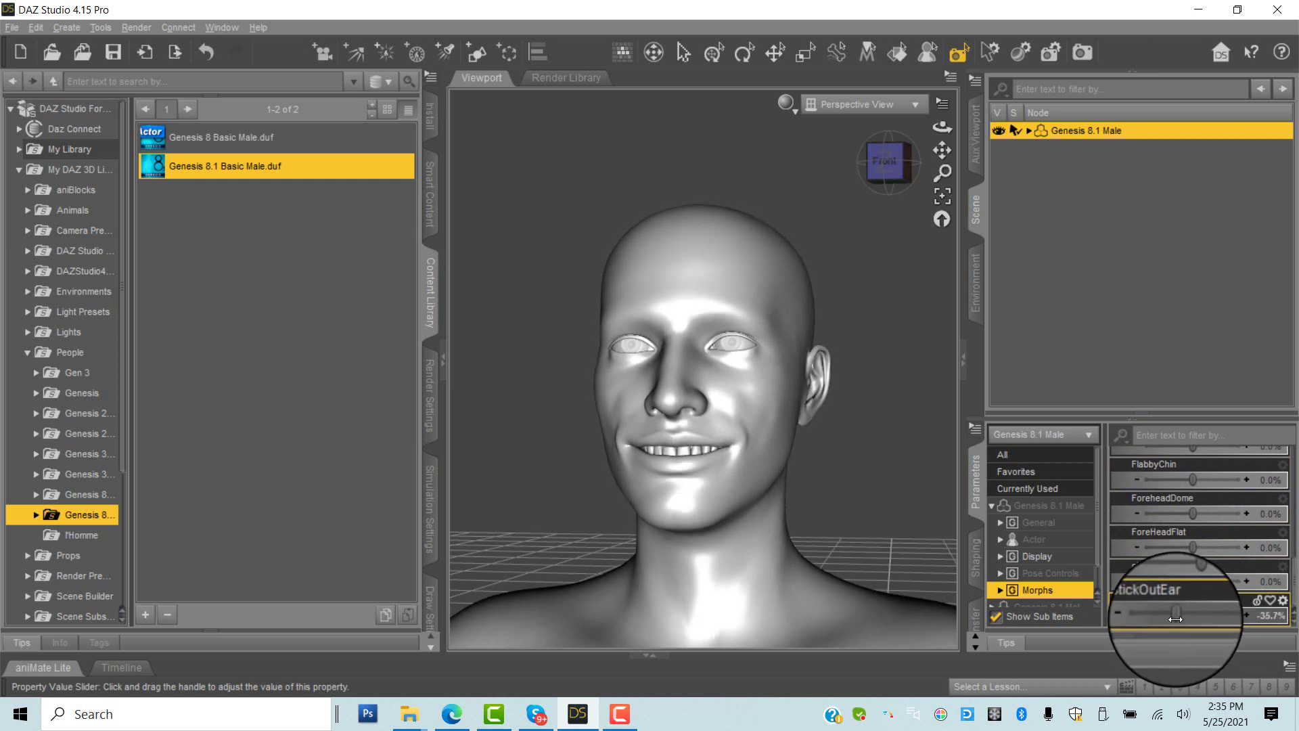
pyautogui.scroll(3, 1171, 598)
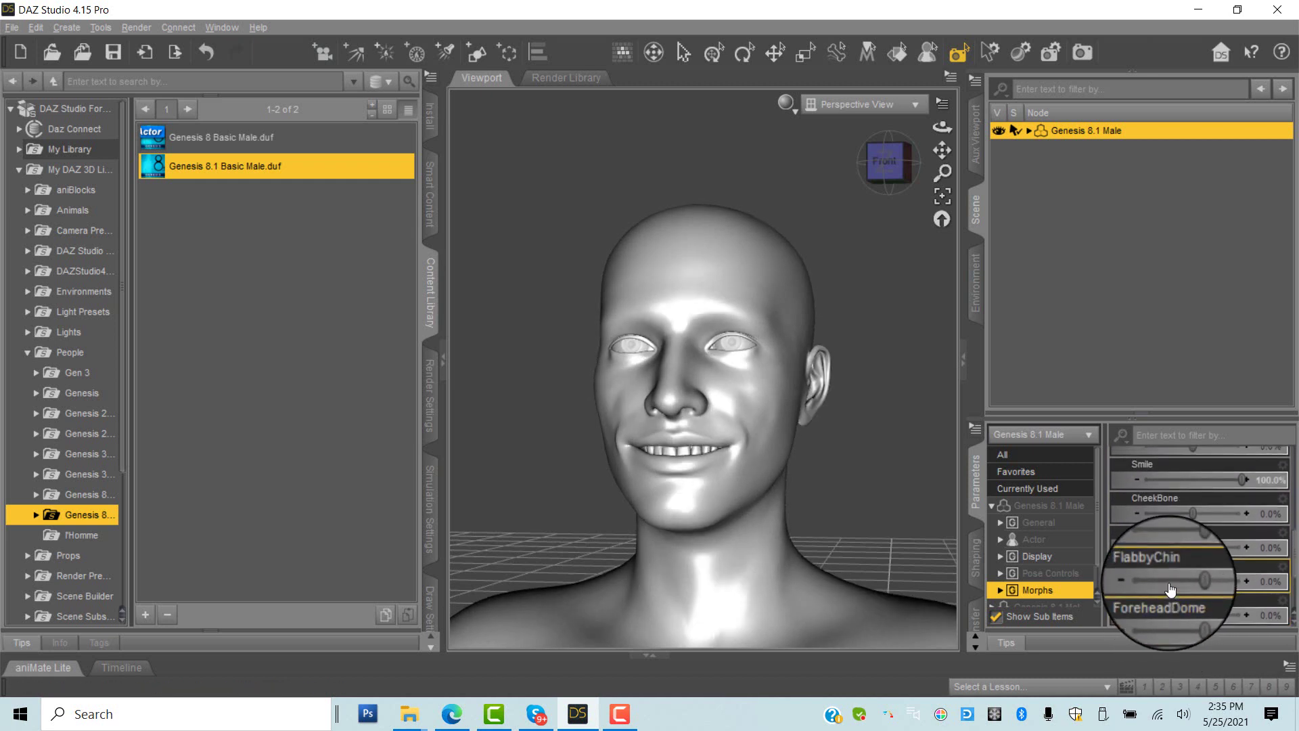
pyautogui.scroll(2, 1171, 590)
pyautogui.scroll(3, 1170, 588)
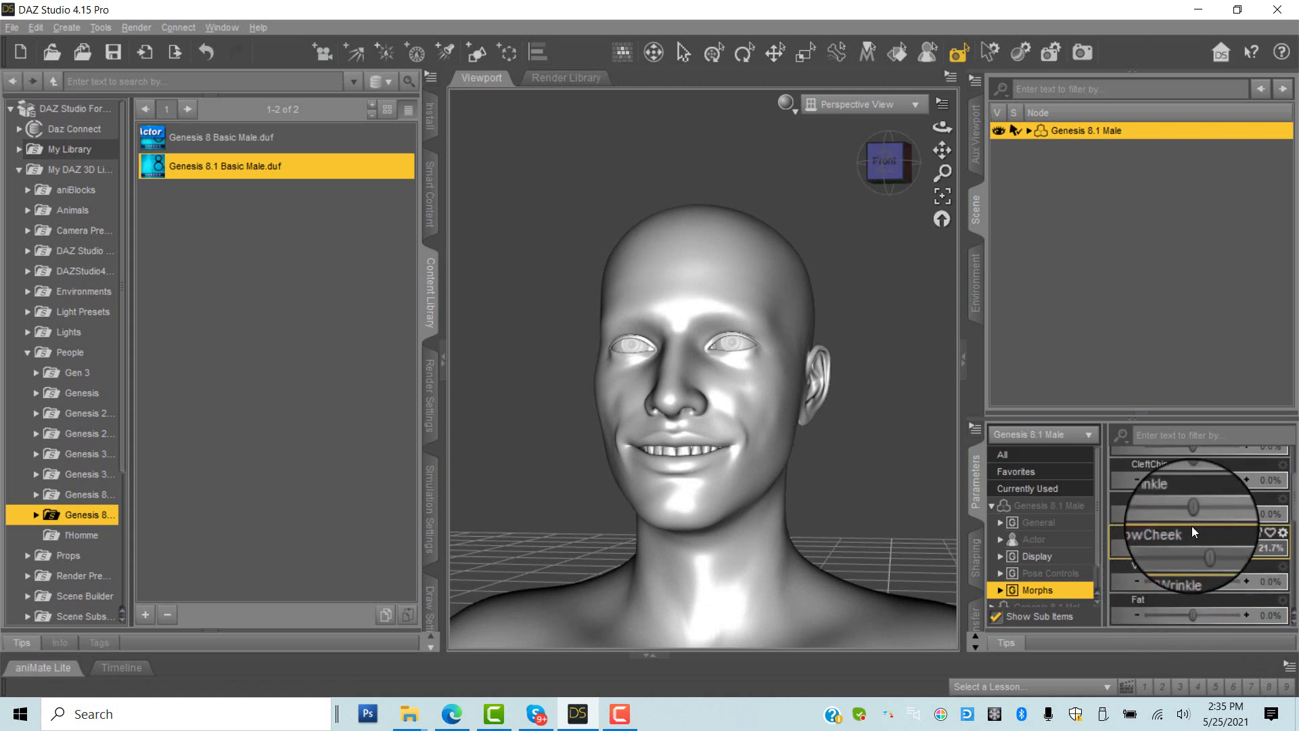
pyautogui.moveTo(1189, 514); pyautogui.dragTo(1211, 515)
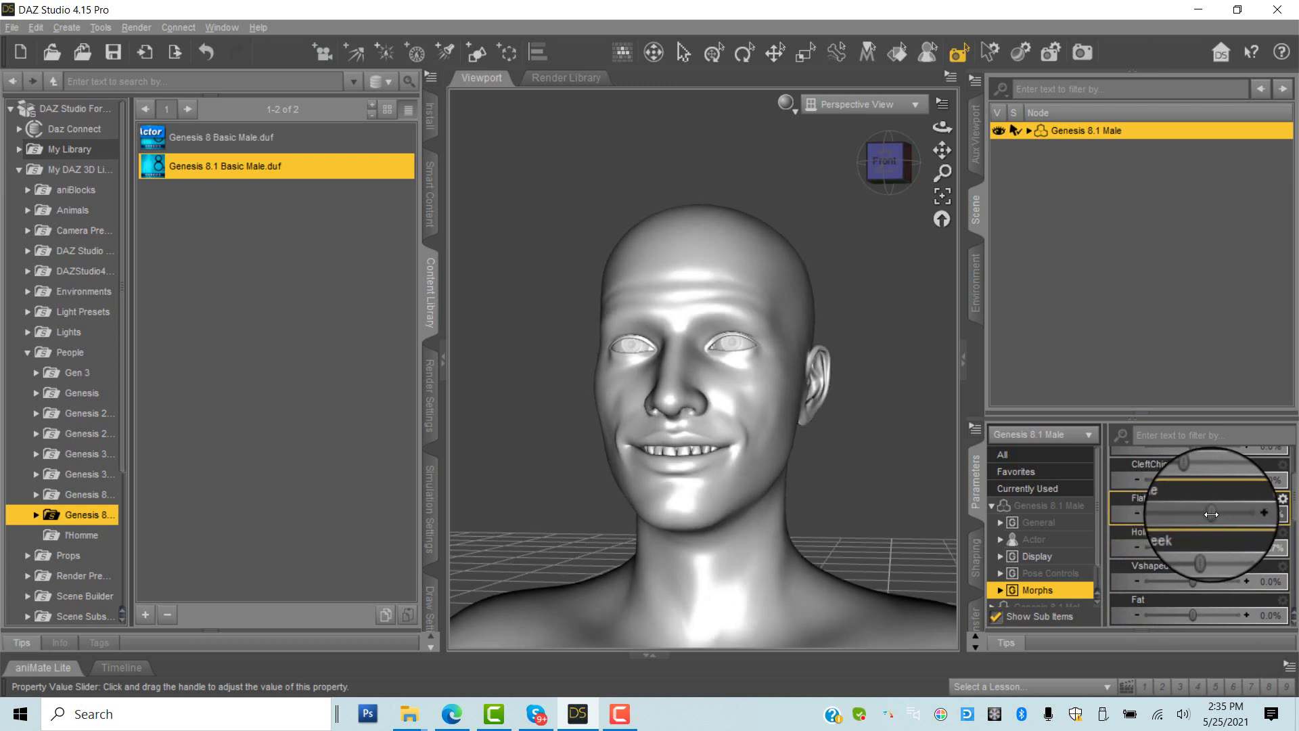
# Switch the viewport to Texture Shaded and import the fs3dhair OBJ with default settings.
pyautogui.click(785, 106)
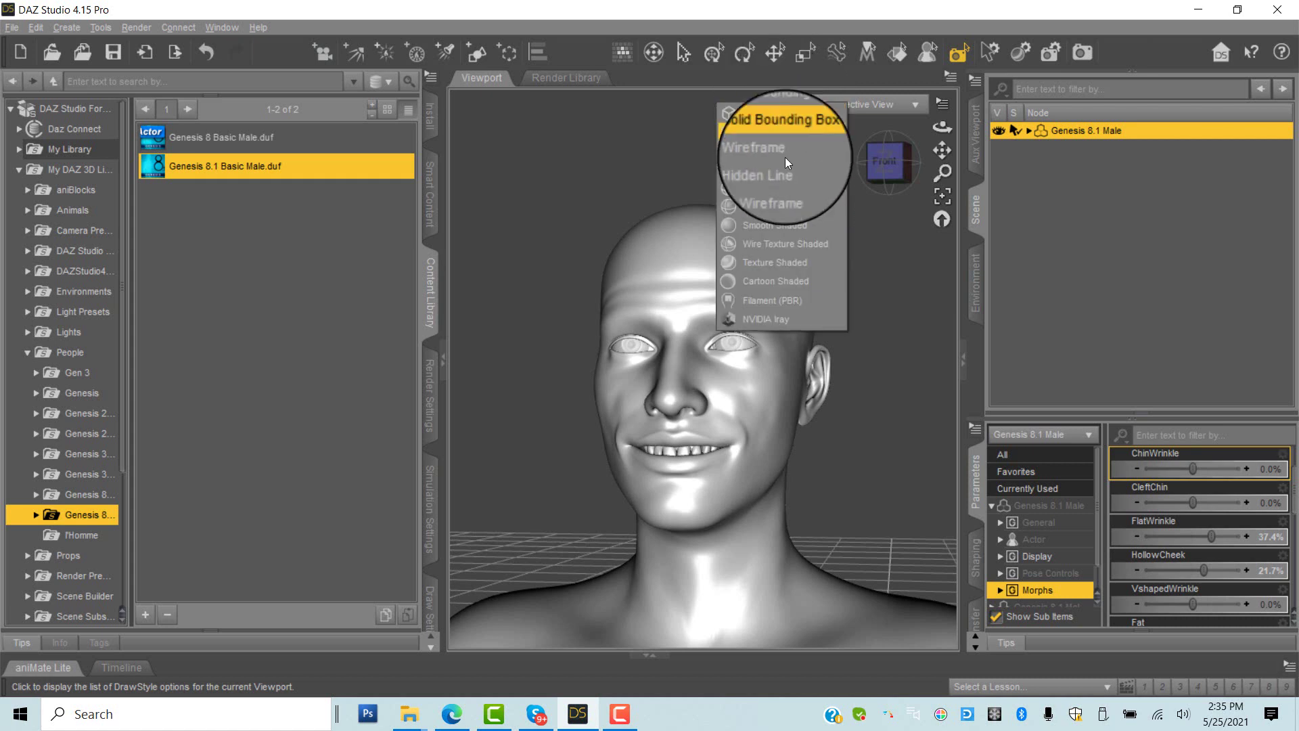
pyautogui.click(757, 262)
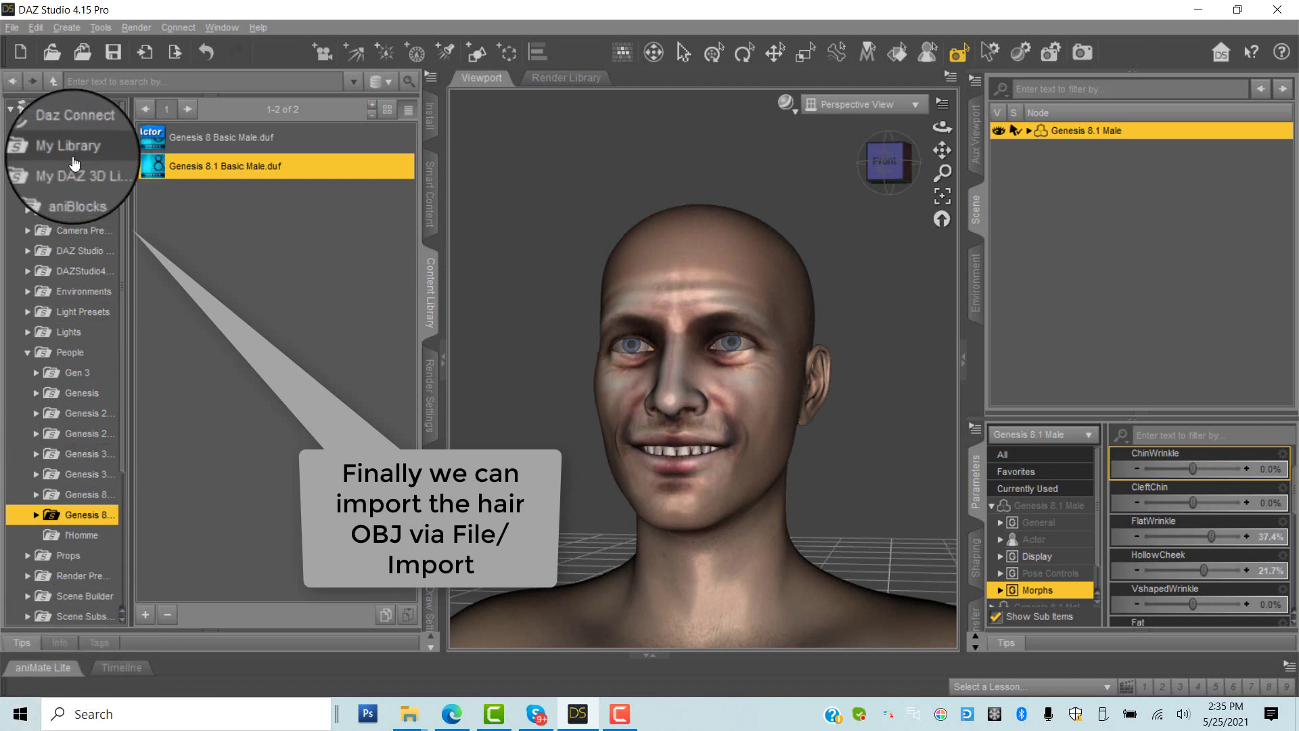
pyautogui.click(11, 28)
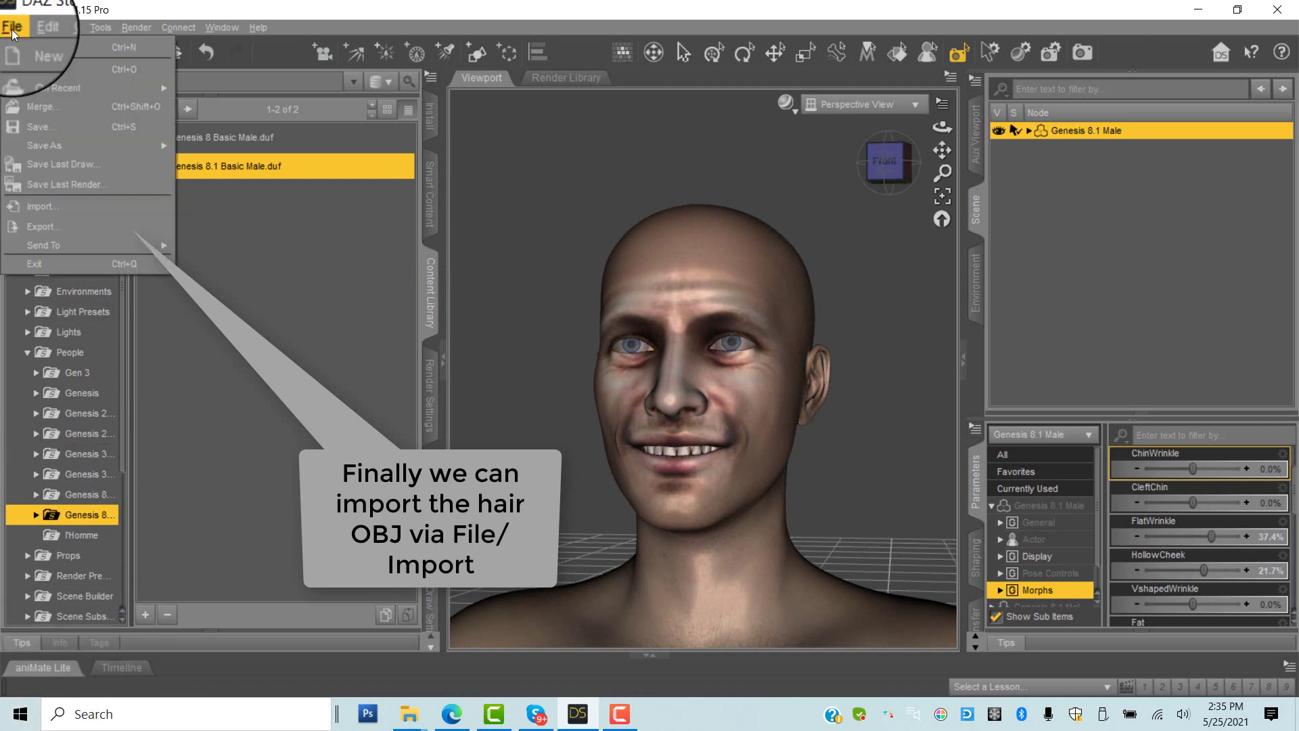
pyautogui.click(49, 209)
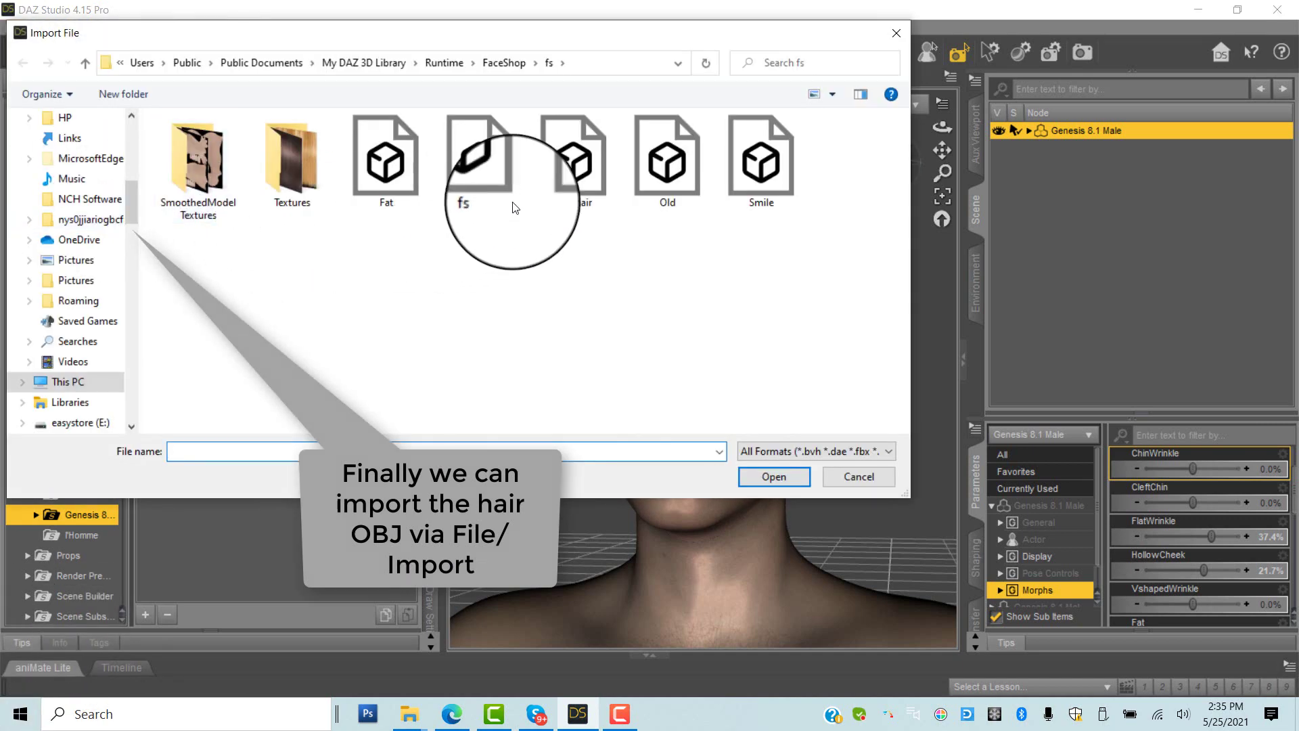
pyautogui.doubleClick(578, 169)
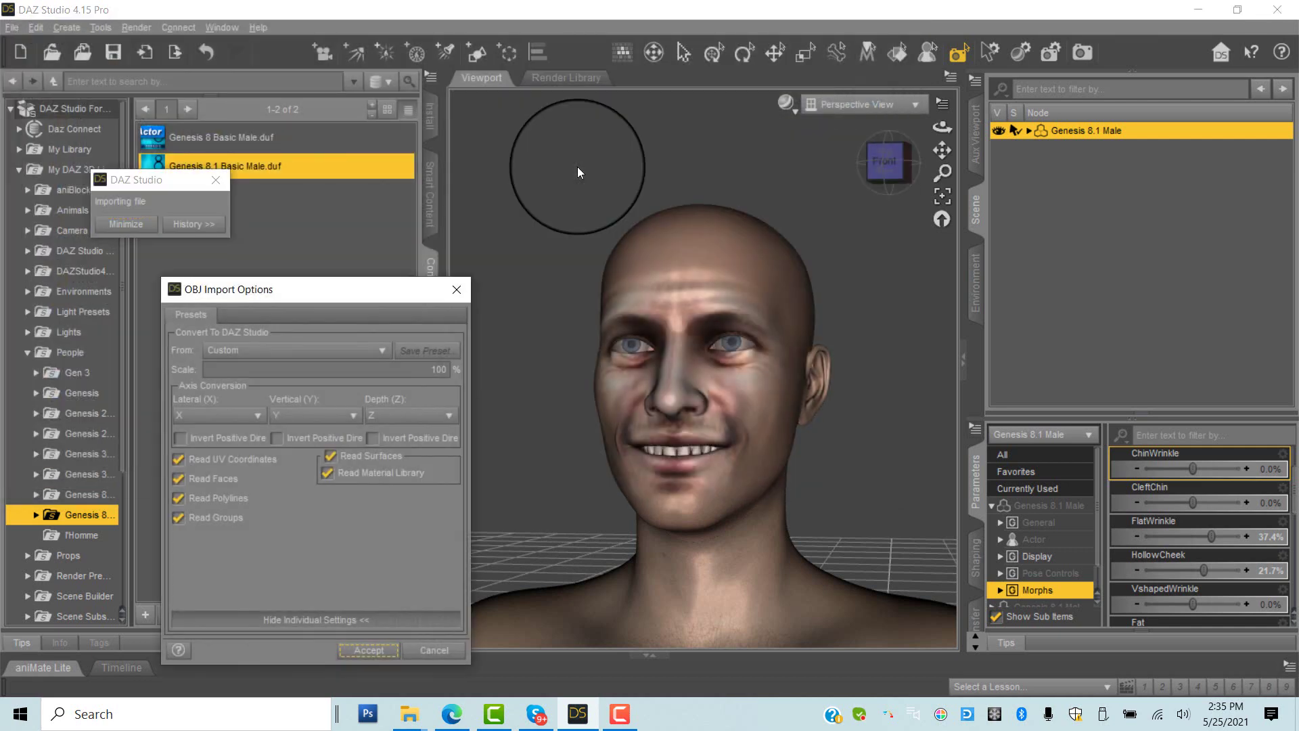
pyautogui.click(373, 652)
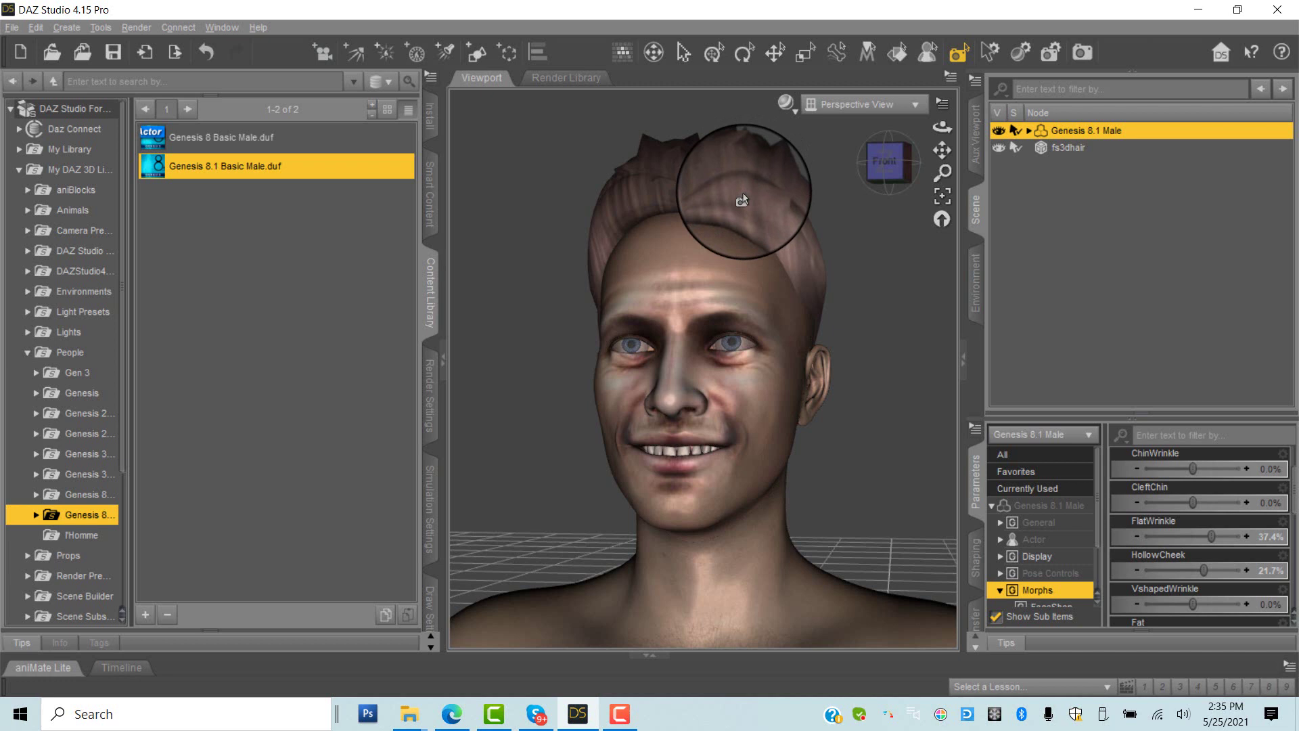
# Select the fs3dhair node and set Y Rotate to 1.17 and Y Translate to -1.67.
pyautogui.click(683, 52)
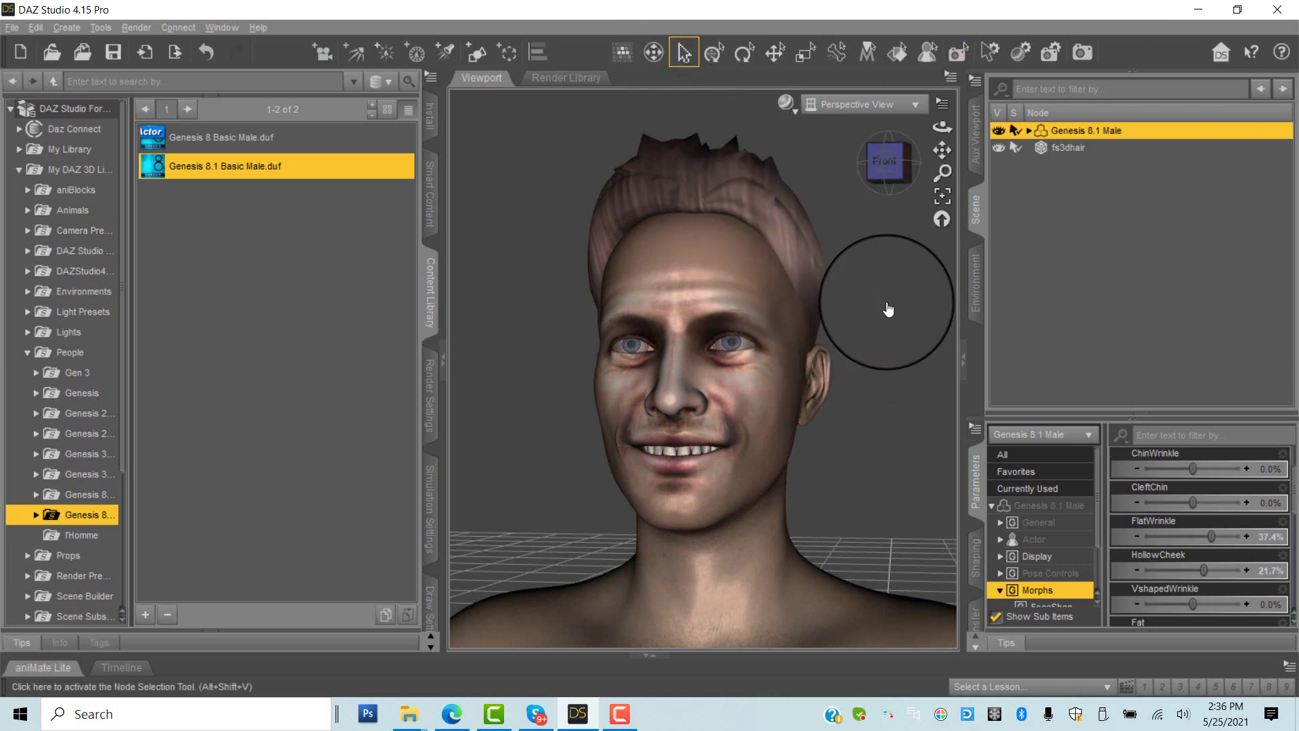
pyautogui.doubleClick(1050, 148)
pyautogui.press('Return')
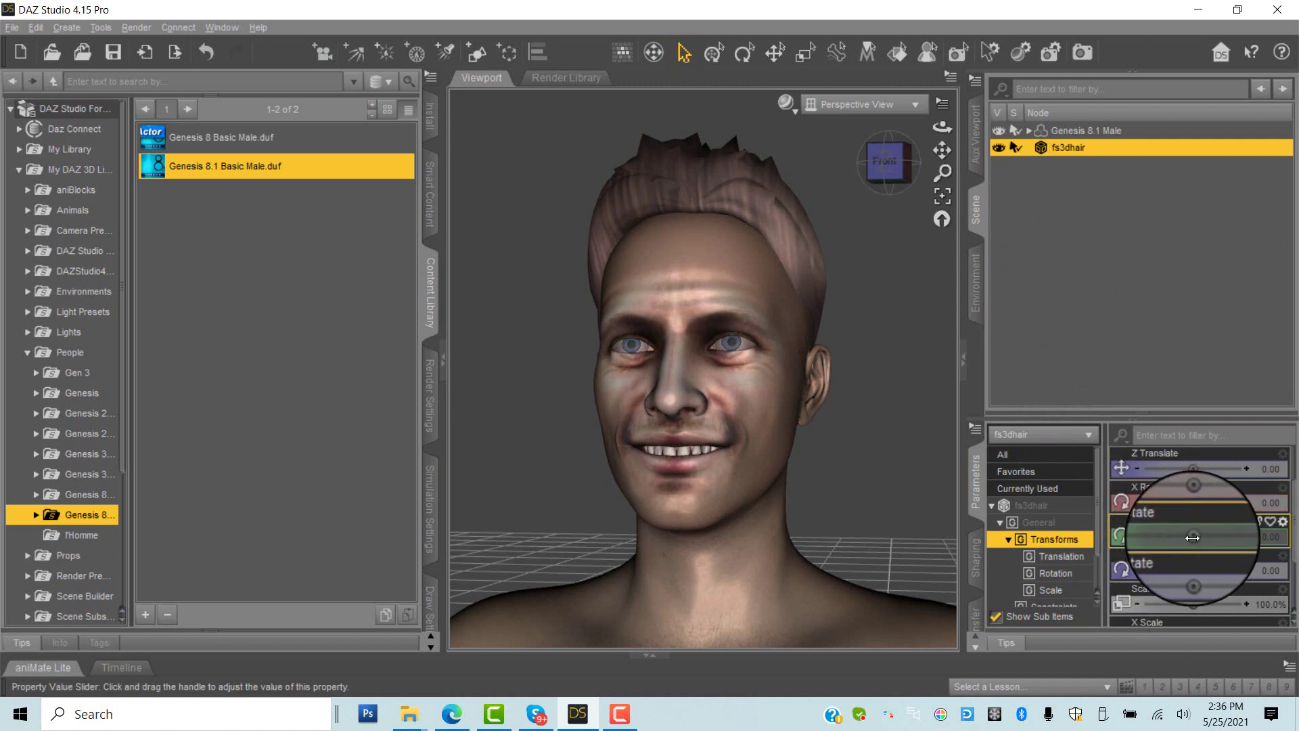
pyautogui.moveTo(1191, 536); pyautogui.dragTo(1198, 536)
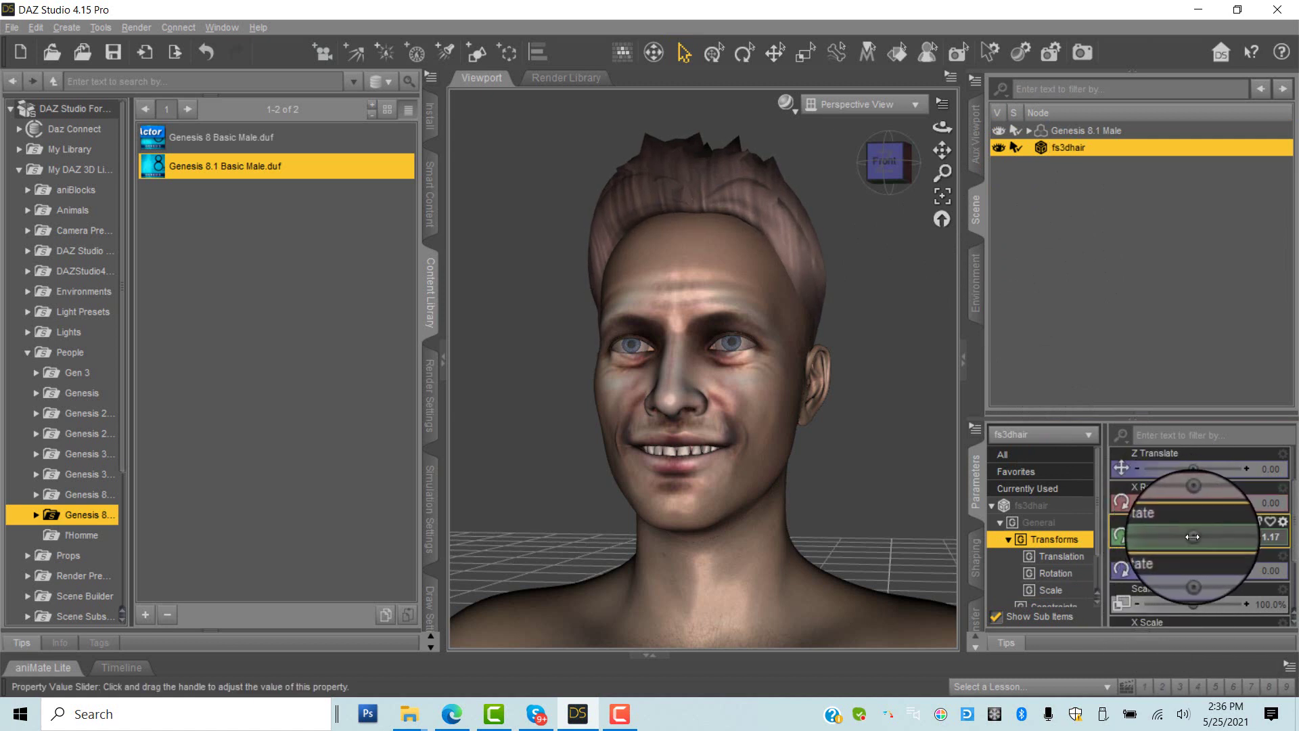
pyautogui.scroll(2, 1188, 500)
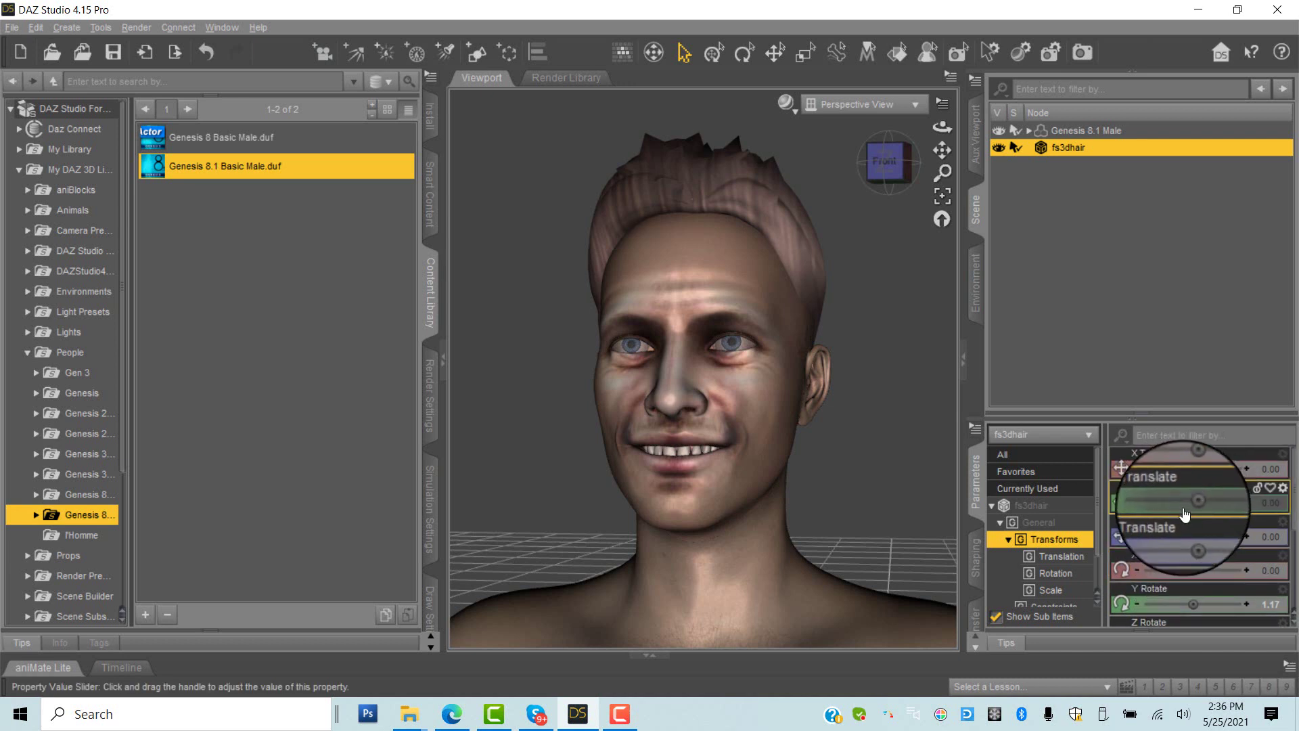
pyautogui.moveTo(1193, 502); pyautogui.dragTo(1184, 502)
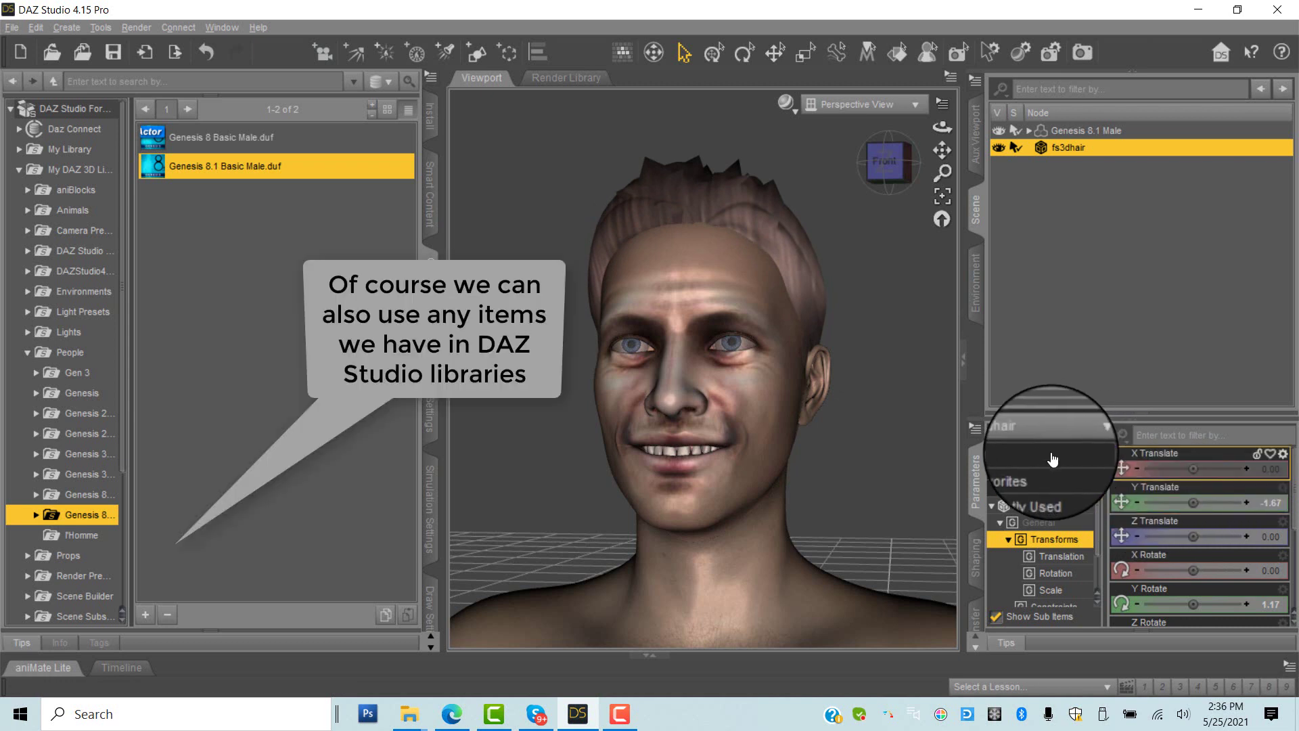
# Delete the imported fs3dhair node from the scene.
pyautogui.rightClick(1080, 146)
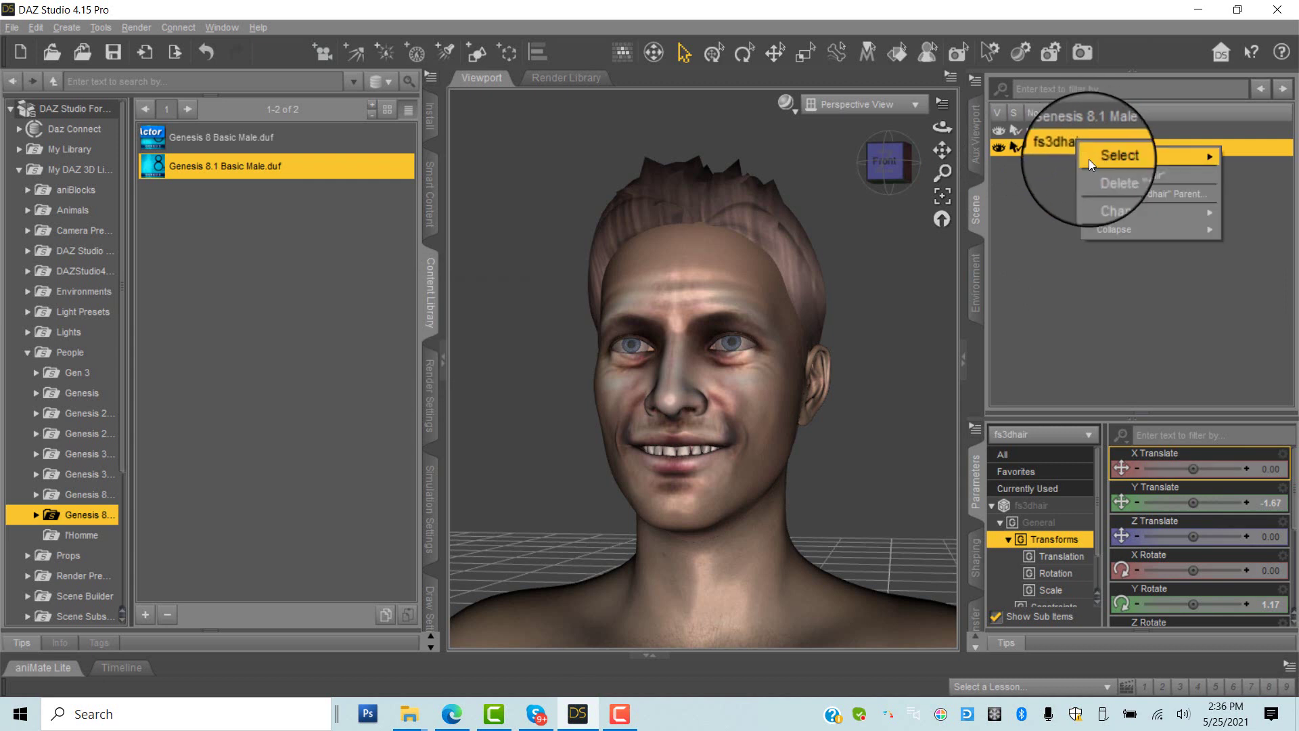
pyautogui.click(1097, 180)
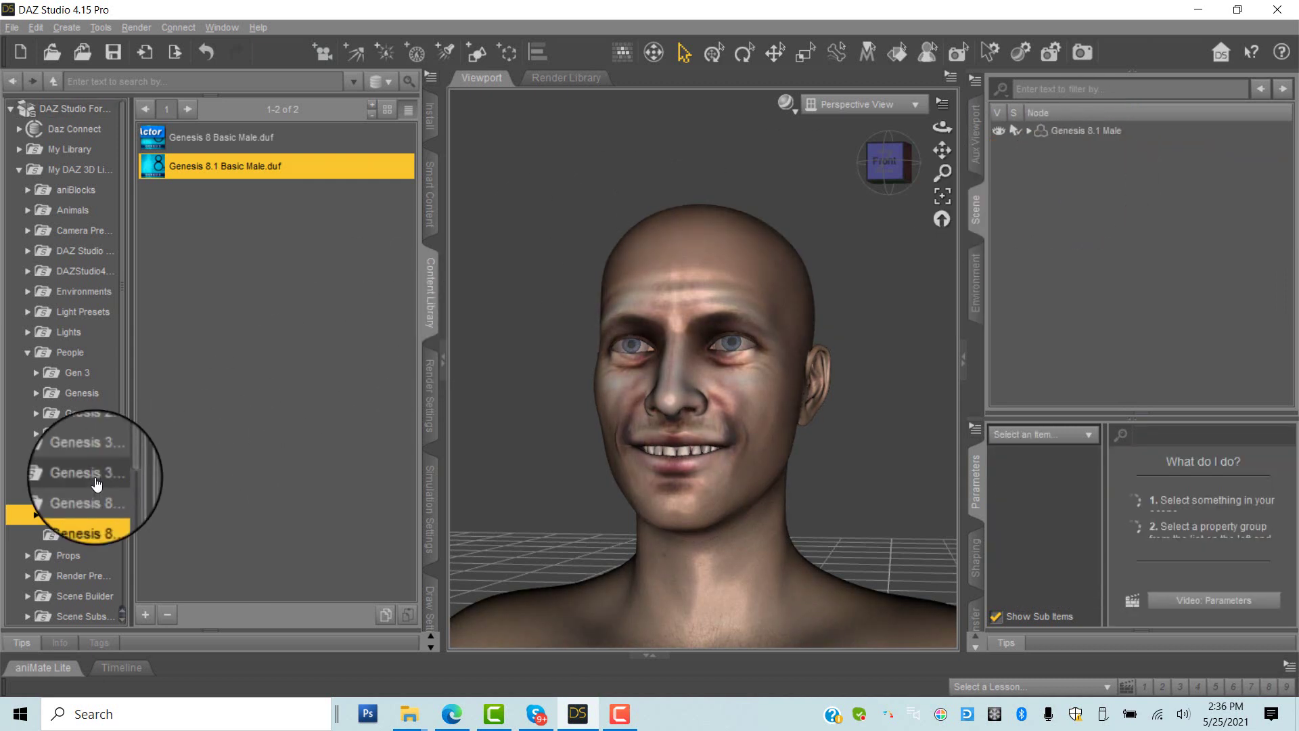
pyautogui.scroll(-3, 95, 474)
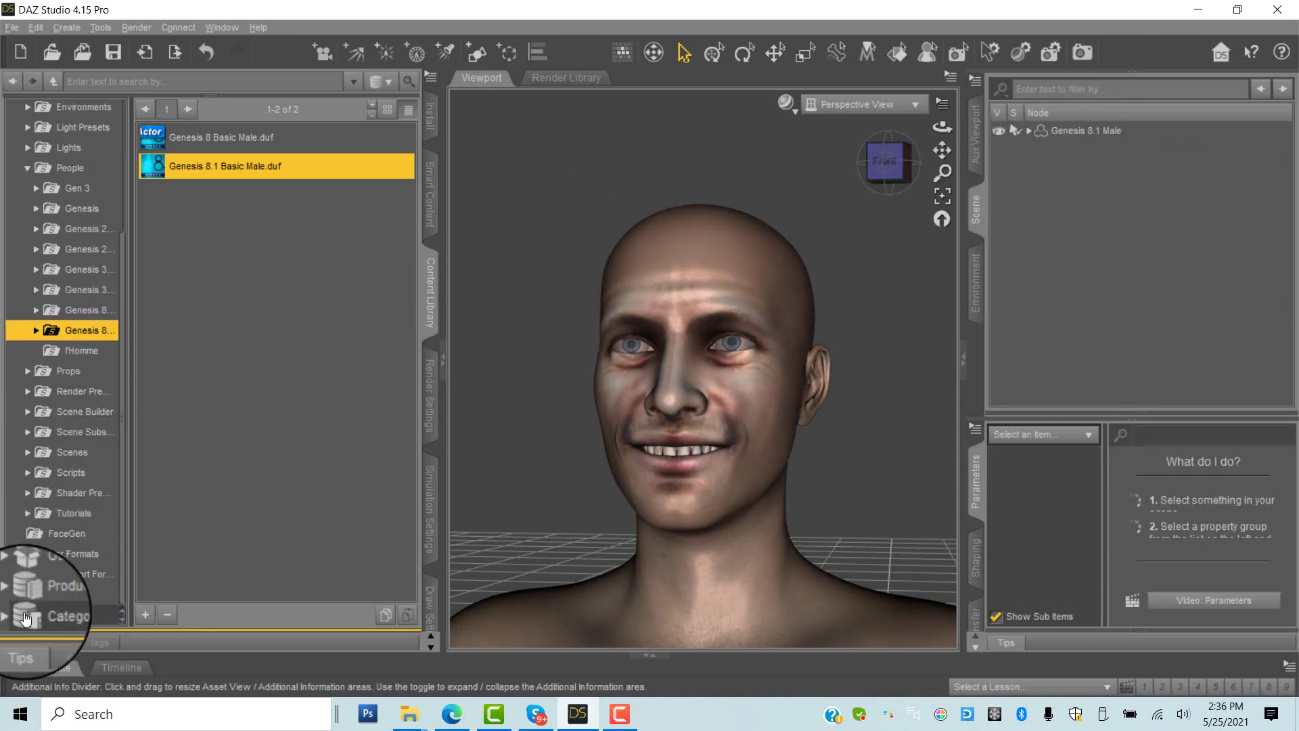
# Apply Short Fade Hair Genesis 8 Male from Default > Hair > Short to the figure.
pyautogui.click(11, 615)
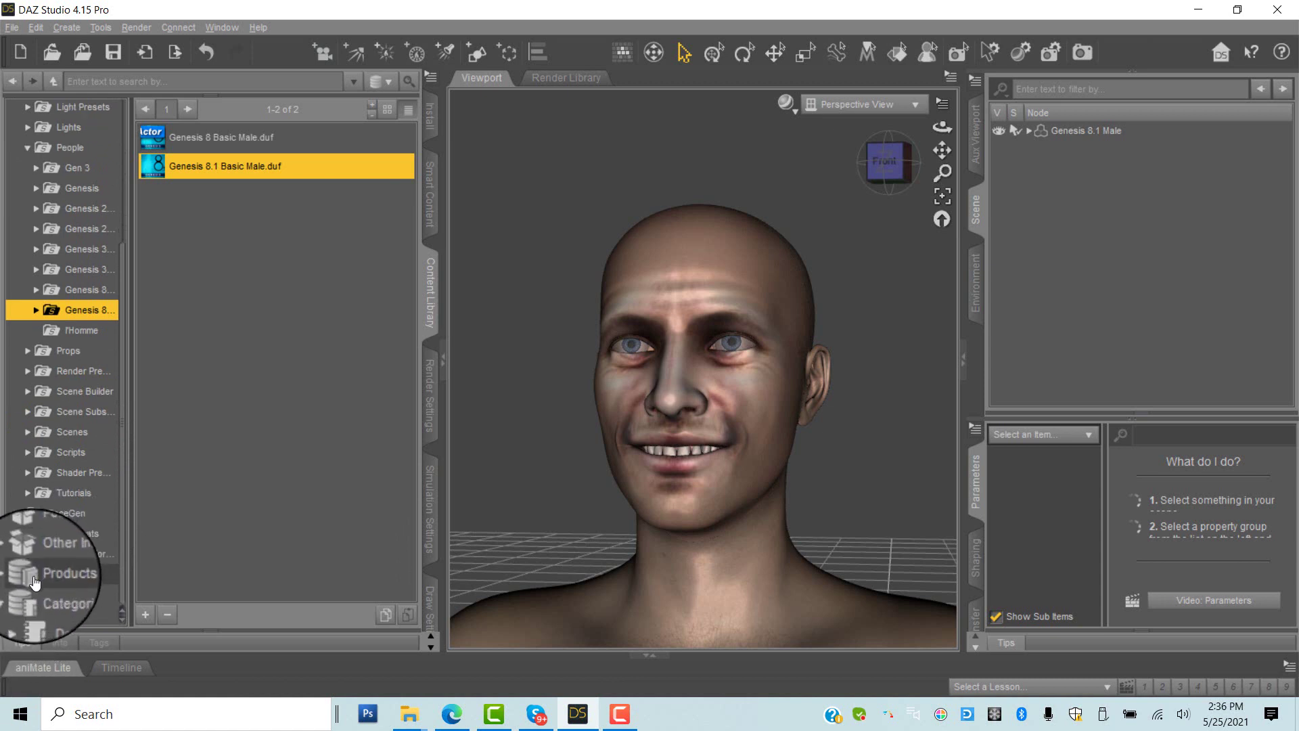
pyautogui.click(18, 614)
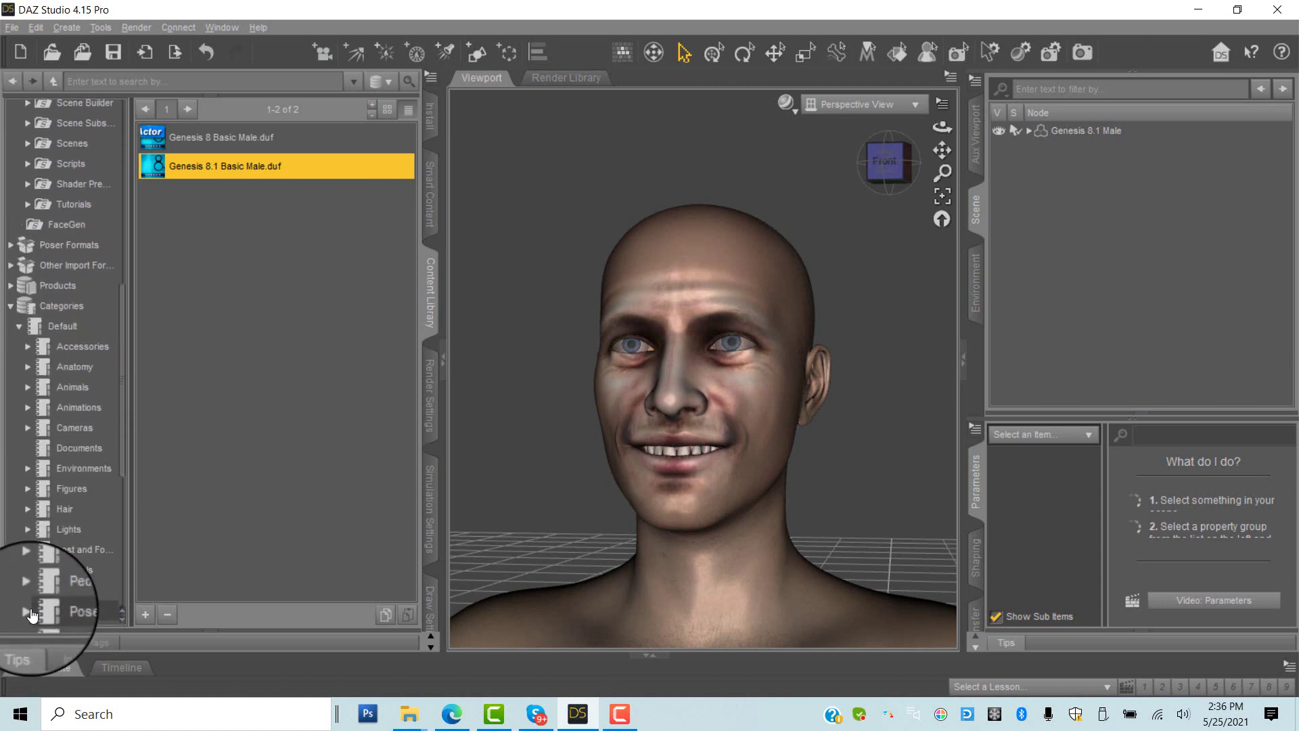
pyautogui.click(27, 511)
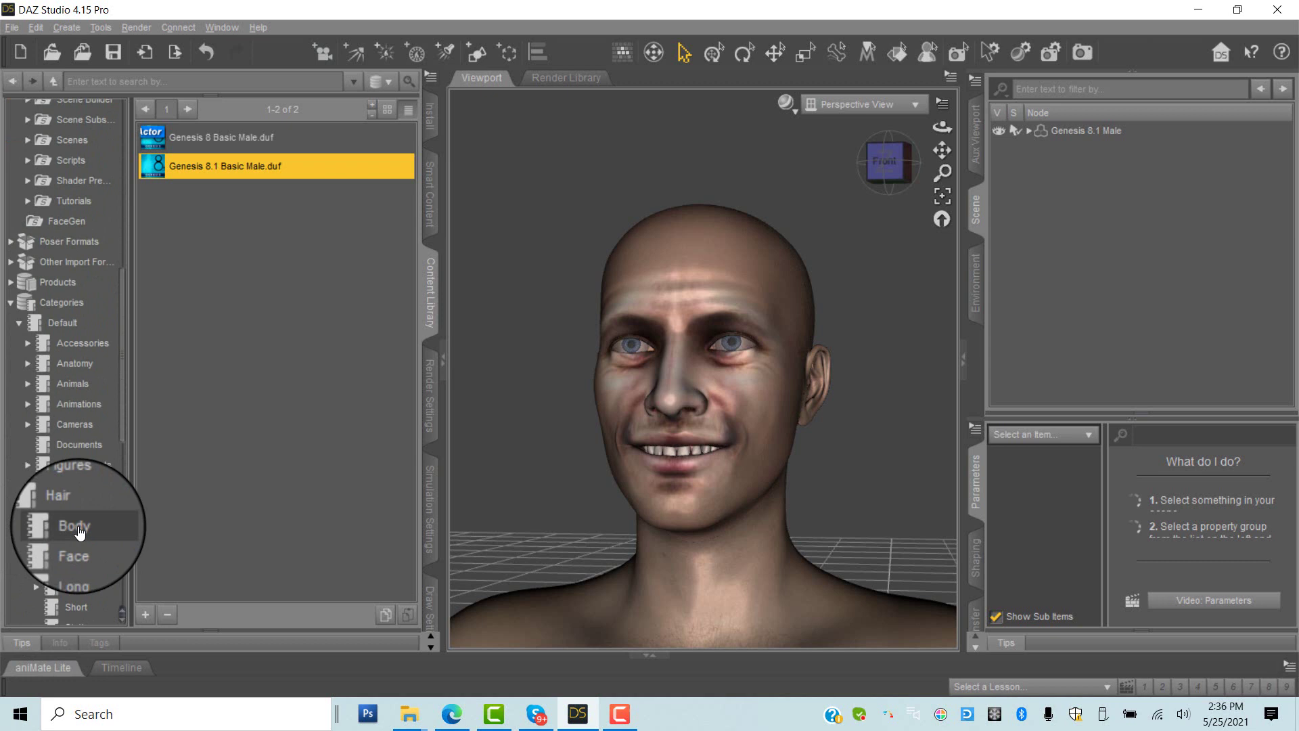
pyautogui.click(80, 546)
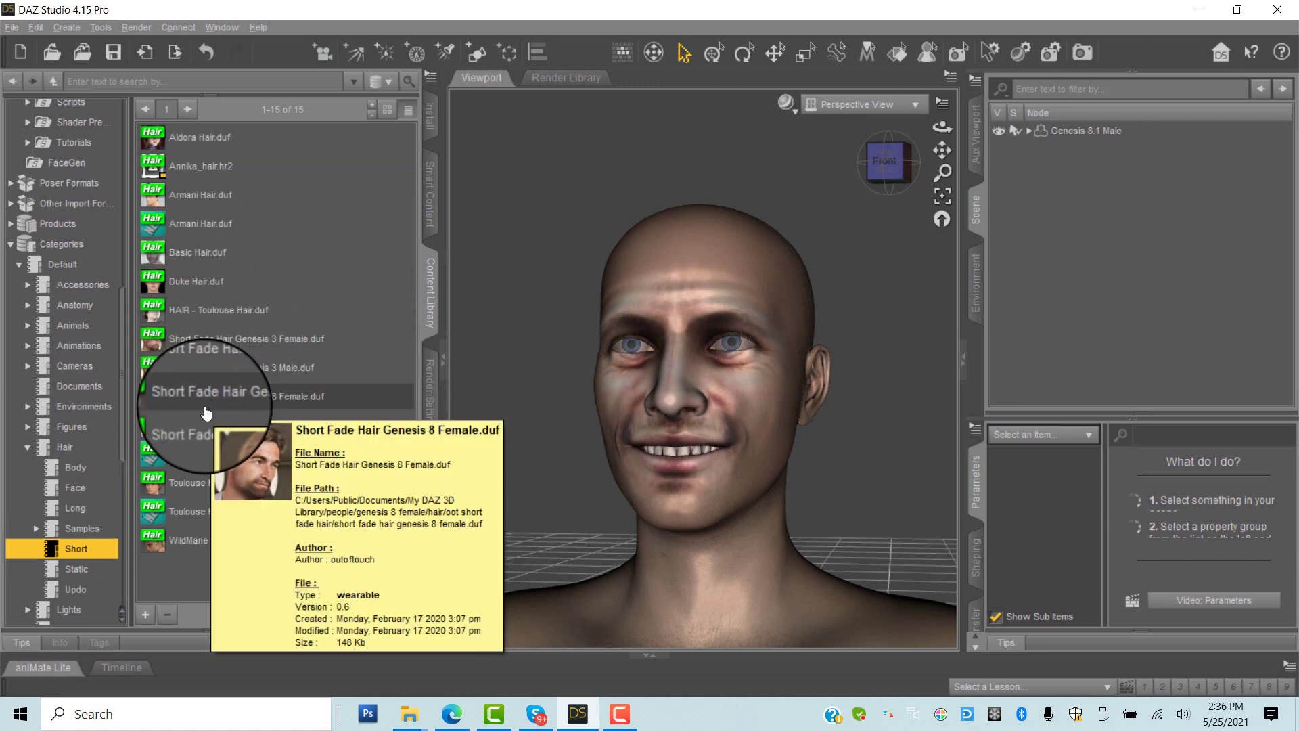
pyautogui.click(193, 433)
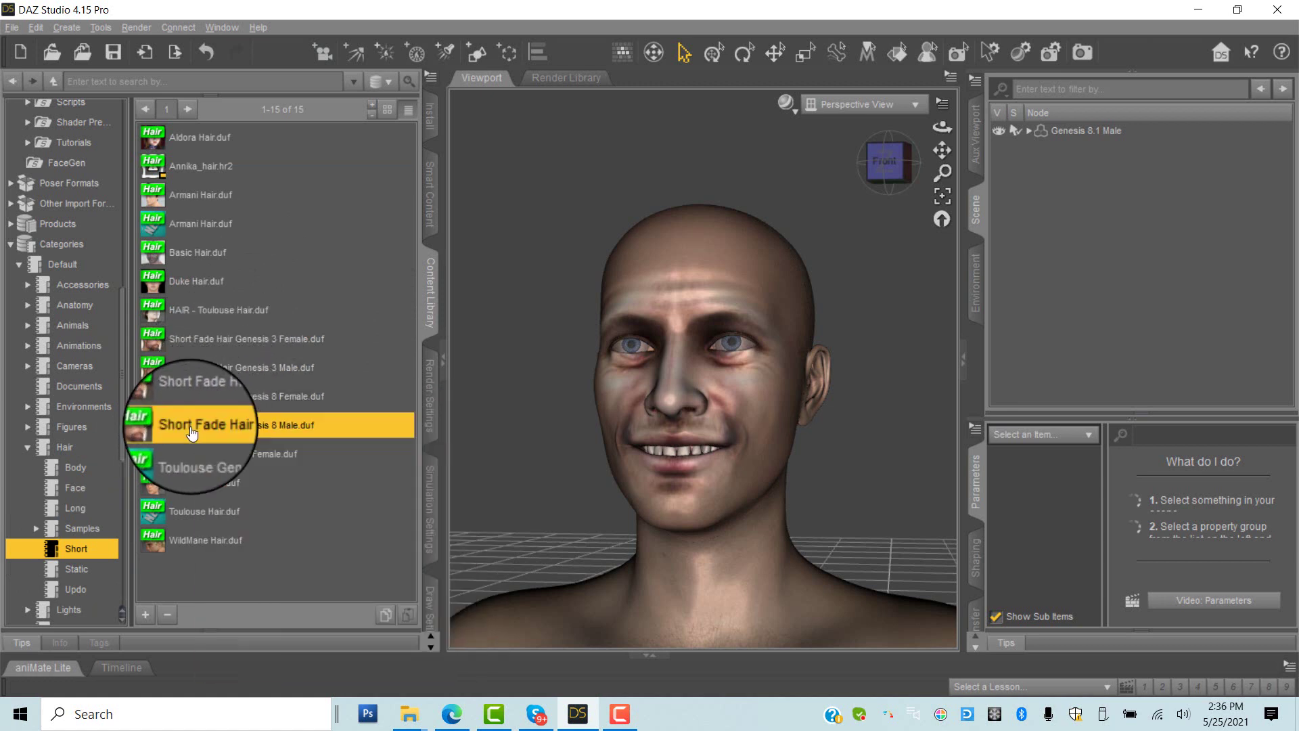
pyautogui.moveTo(193, 433); pyautogui.dragTo(629, 177)
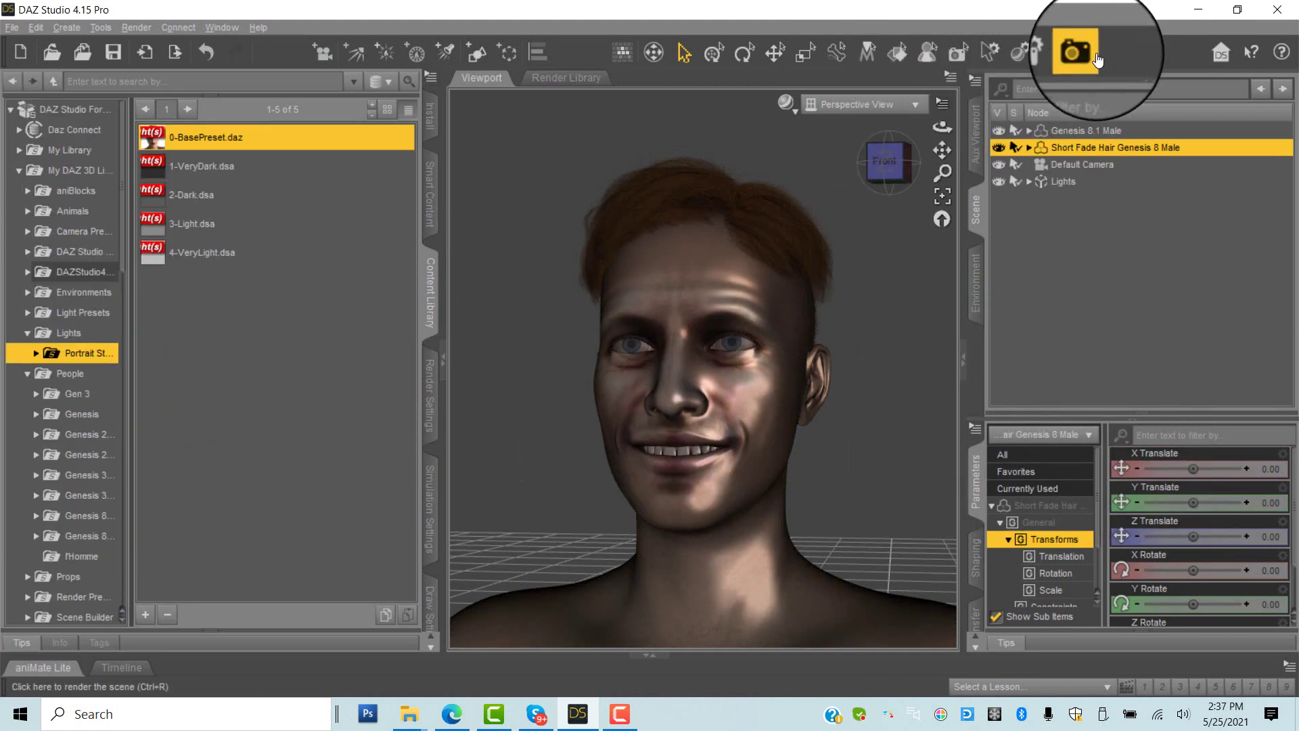
# Spot-render a rectangle covering the face.
pyautogui.click(954, 60)
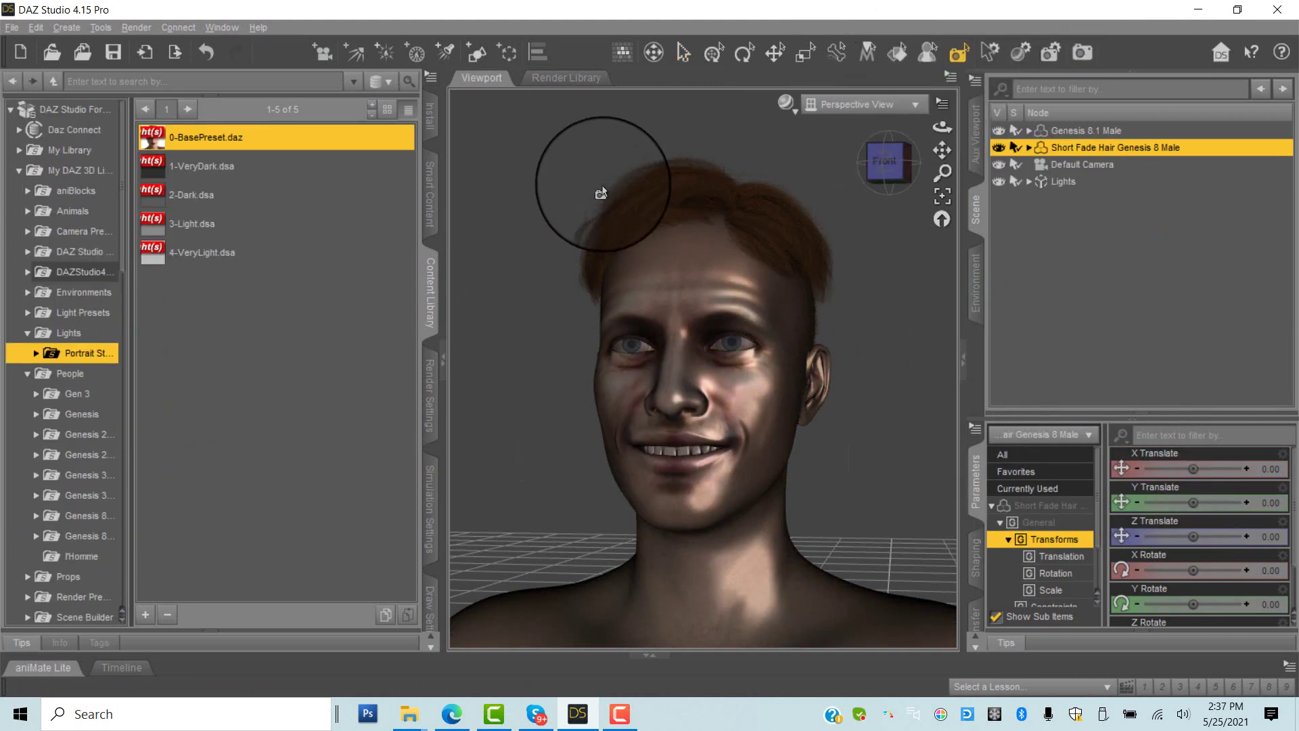
pyautogui.moveTo(546, 153); pyautogui.dragTo(865, 534)
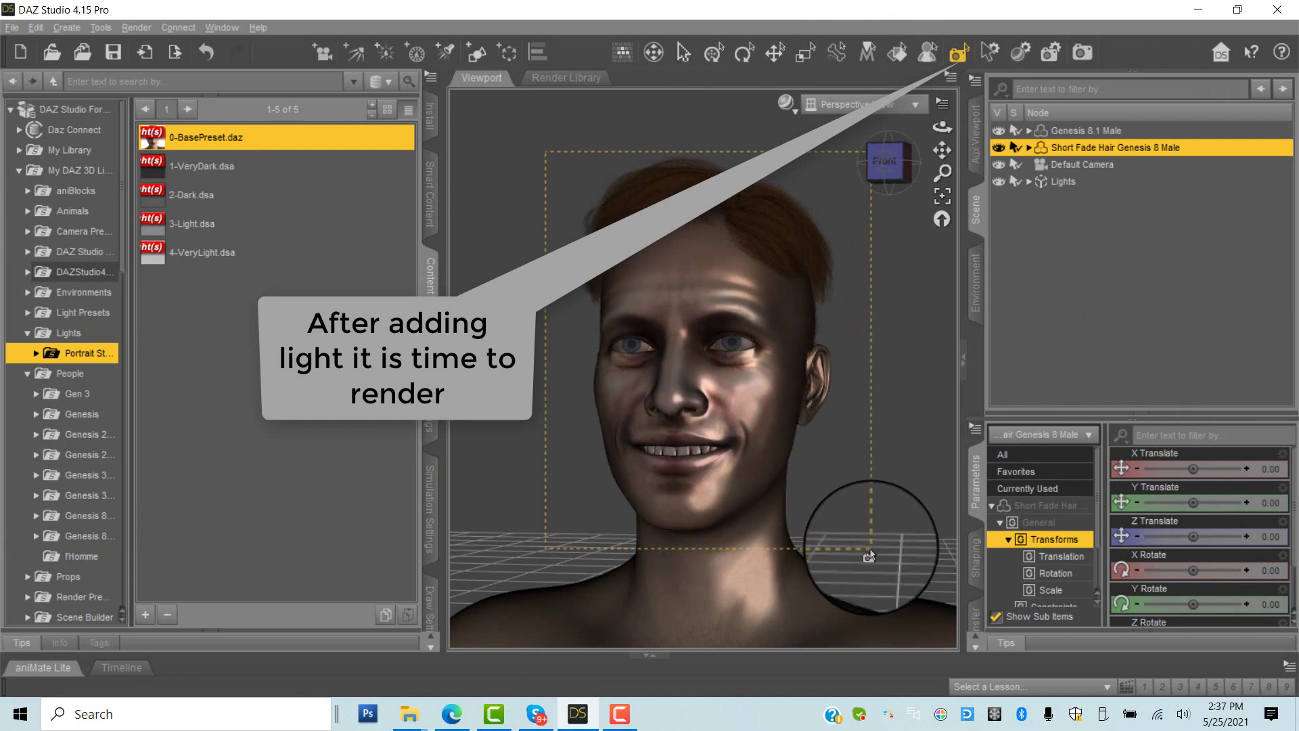